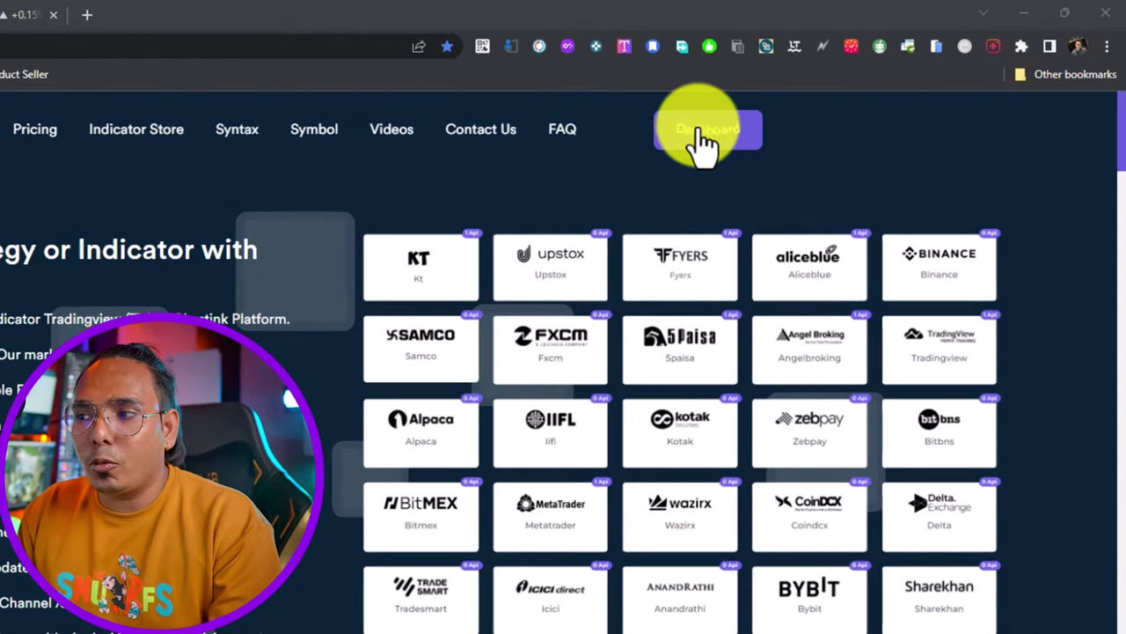
Open the NextLevelBot dashboard in a new browser tab and view its Fake Management page in another tab.
right_click(694, 148)
click(764, 148)
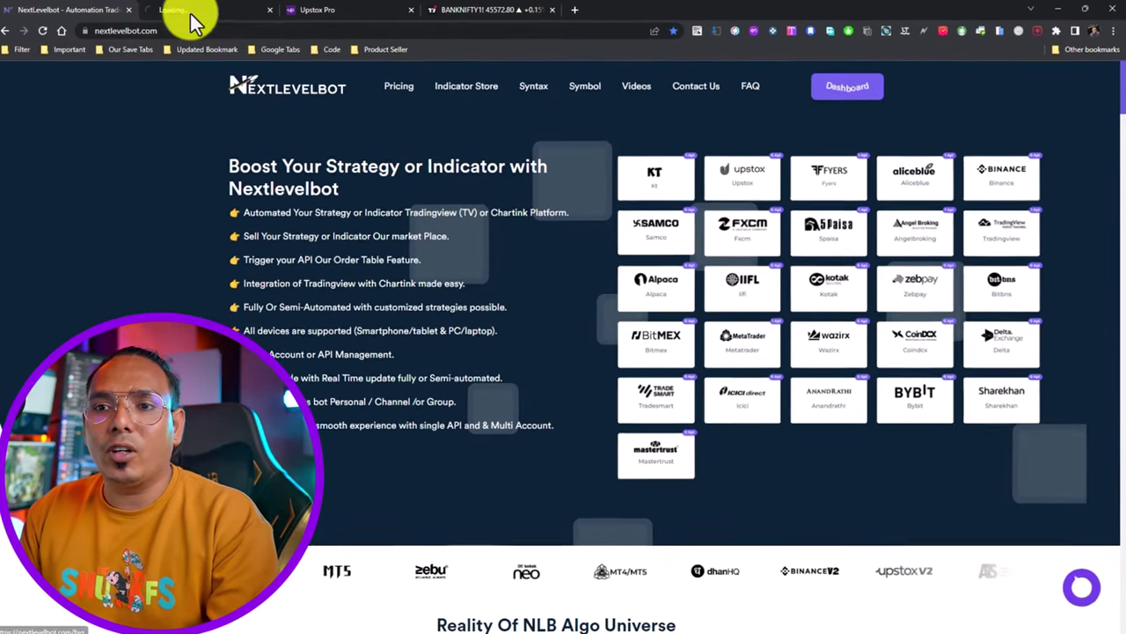
click(188, 13)
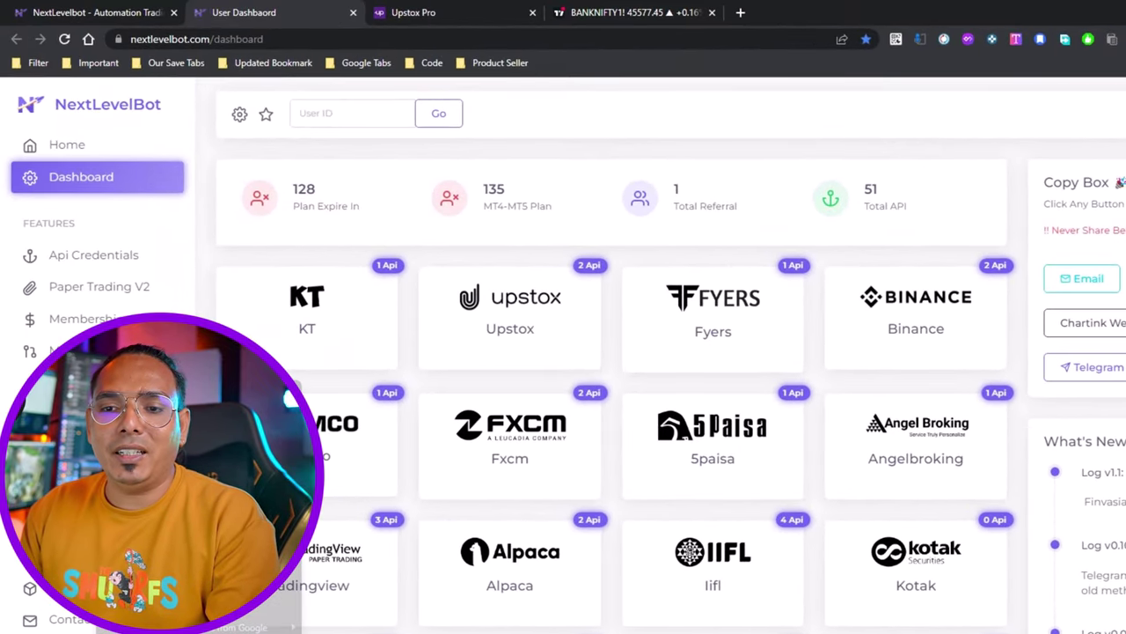
middle_click(104, 382)
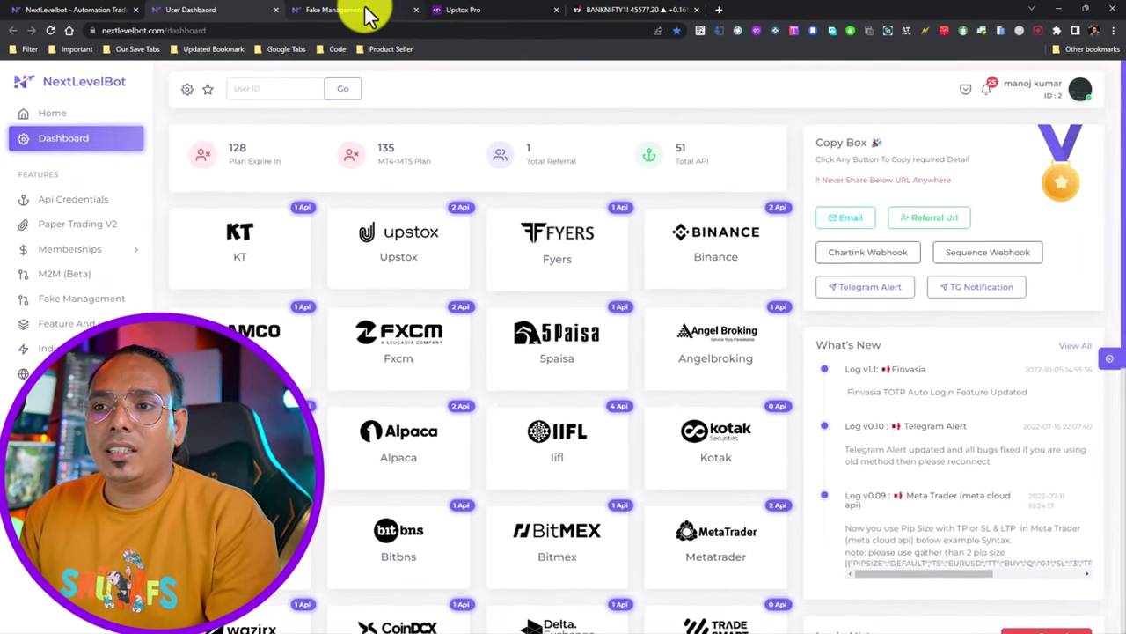
click(368, 15)
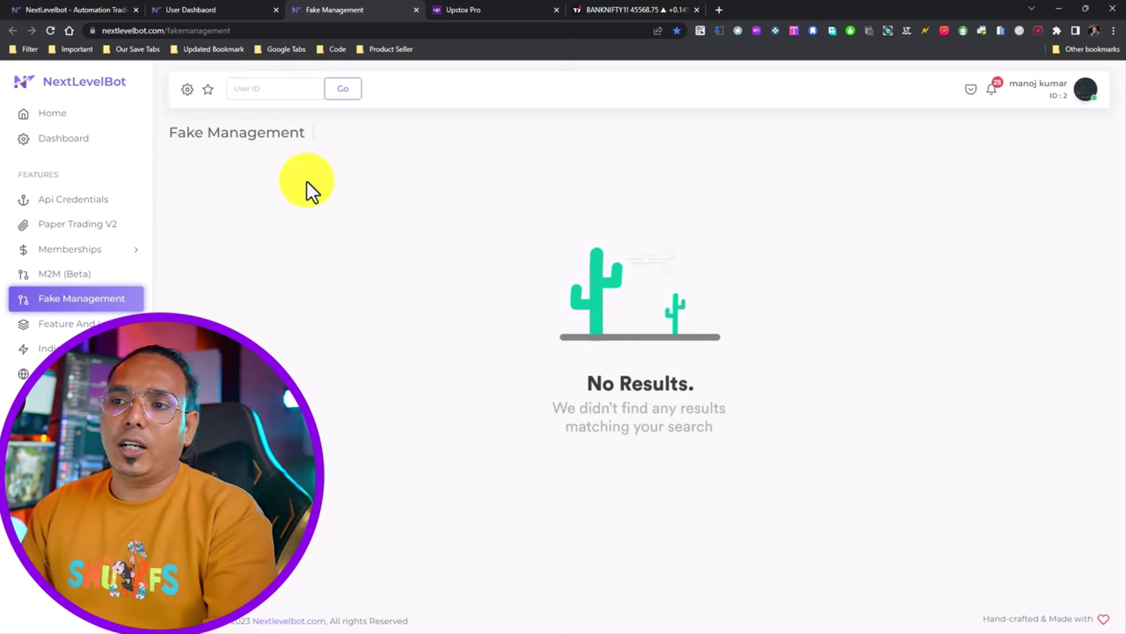
Switch to Upstox Pro and examine the closed orders and the SBIN intraday position's details.
click(467, 12)
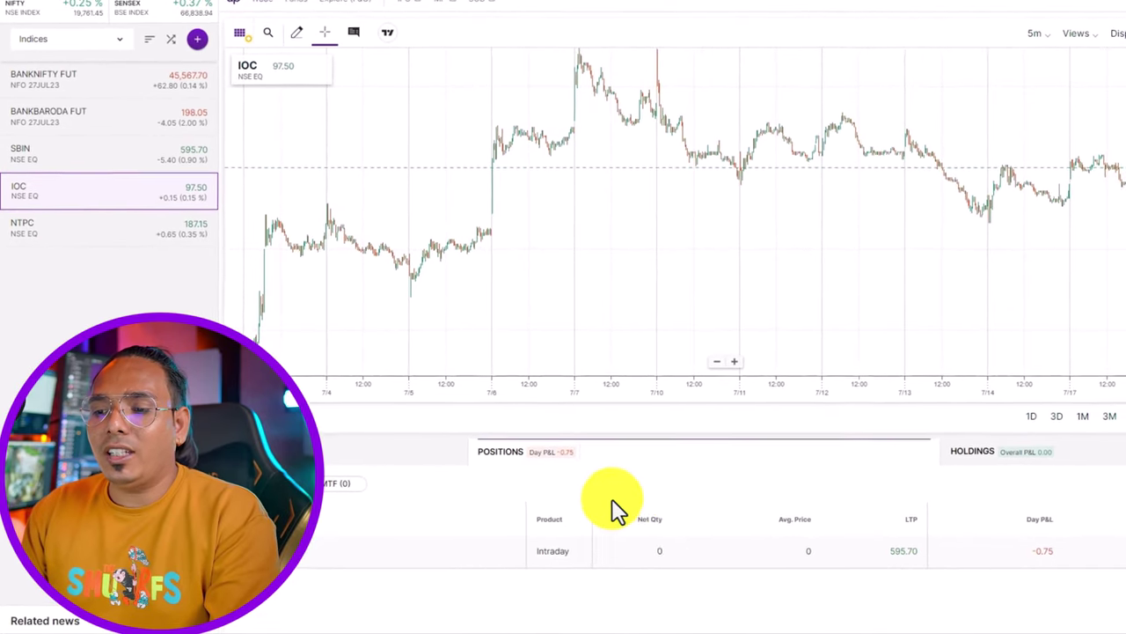
click(407, 456)
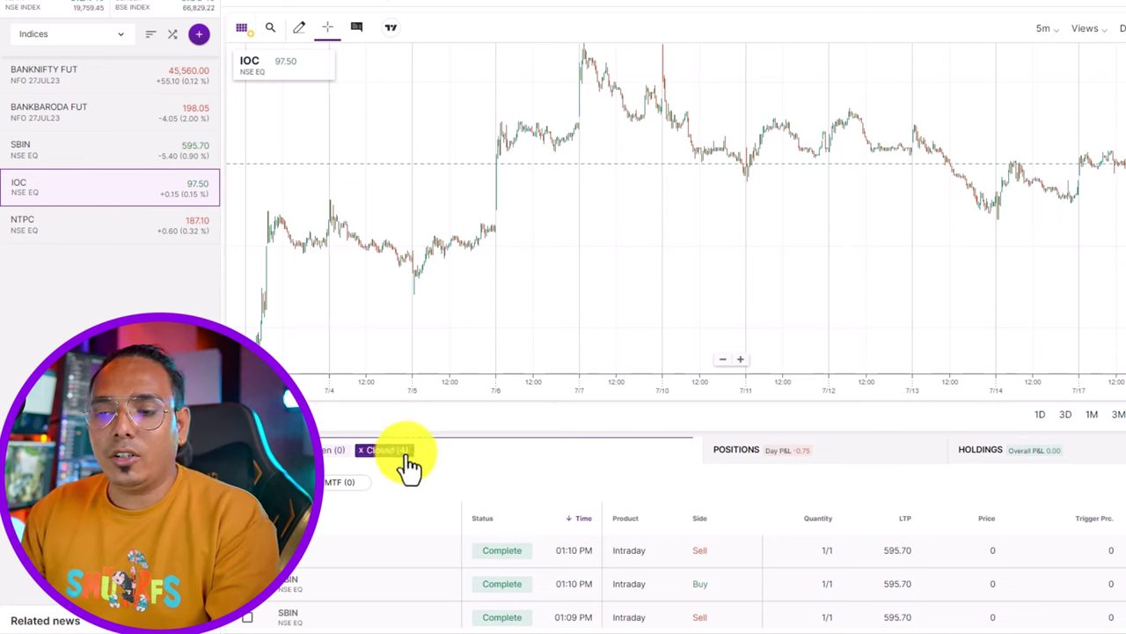
click(737, 451)
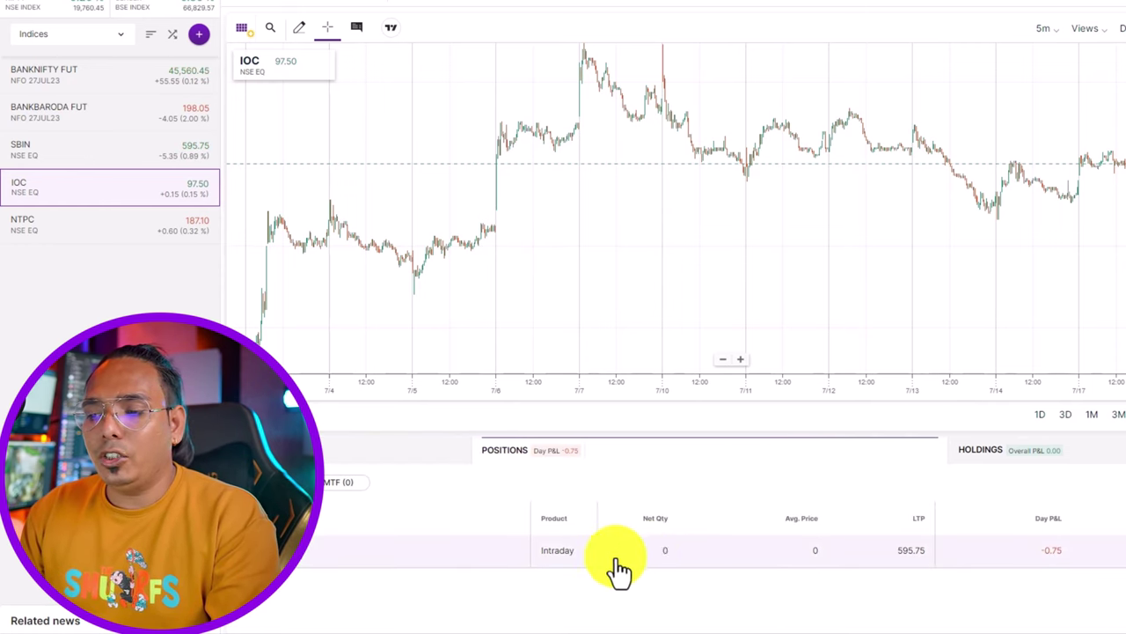
drag(674, 566, 621, 563)
click(620, 563)
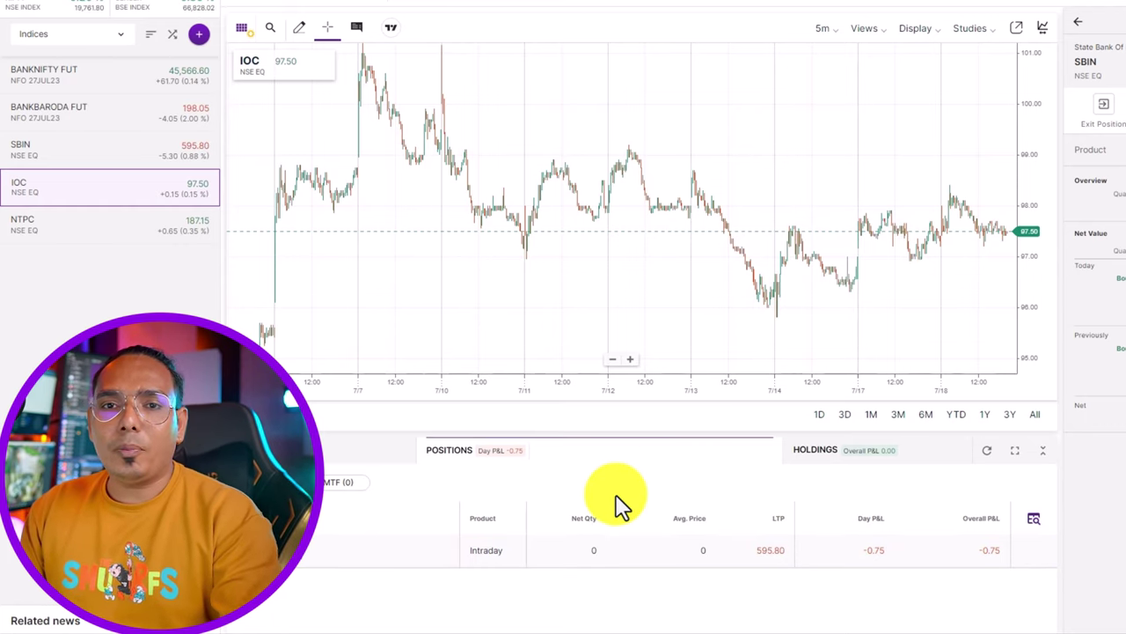
Return to the NextLevelBot home page and open the Syntax page in a new browser tab.
click(220, 10)
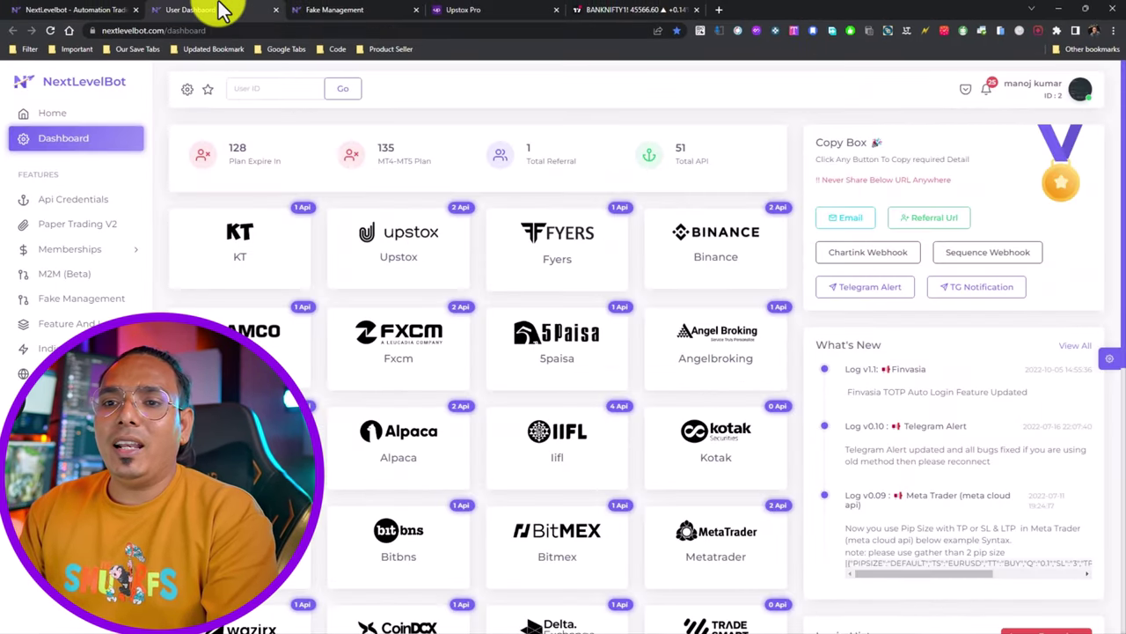
click(76, 9)
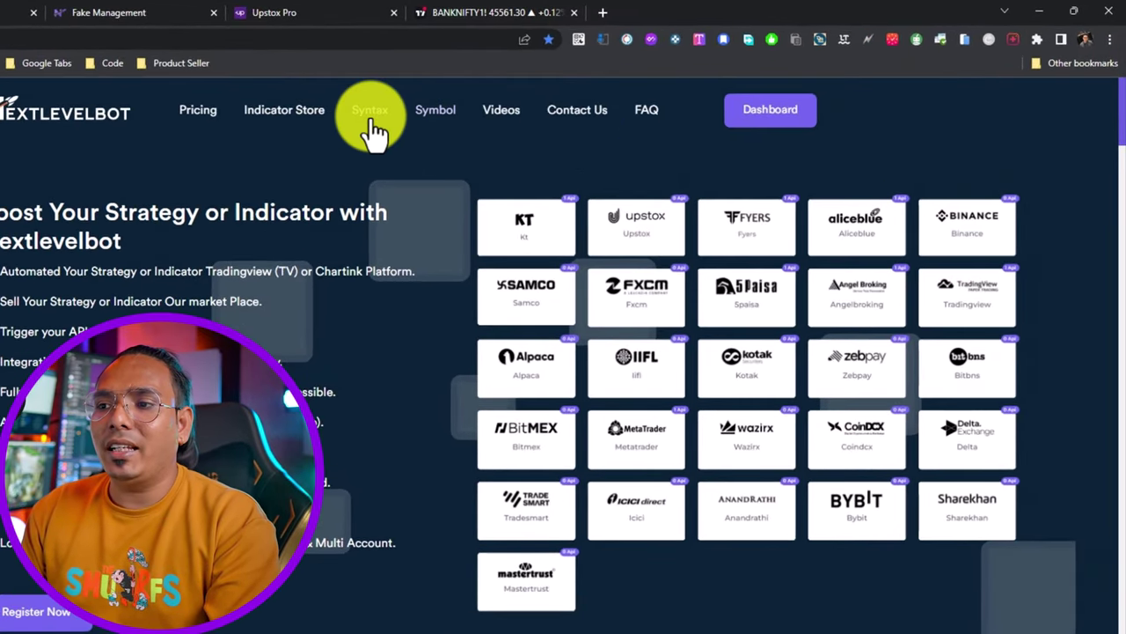
right_click(392, 114)
click(419, 125)
click(1, 12)
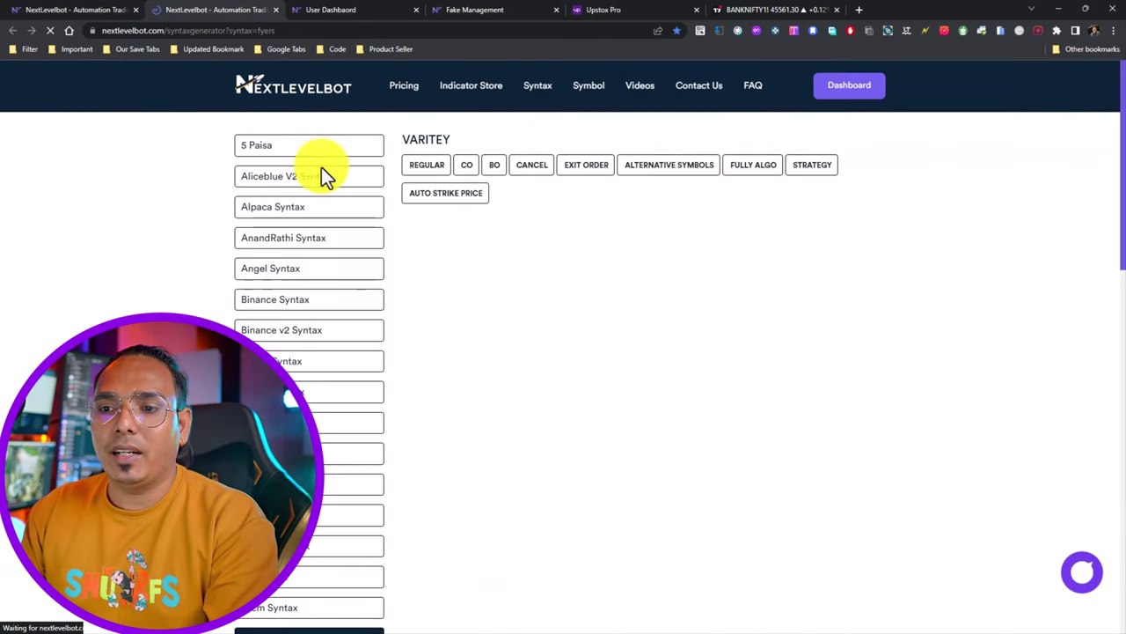
Choose the Upstoxv2 syntax with the REGULAR variety and enter SBIN as the trading symbol.
scroll(338, 282, down, 5)
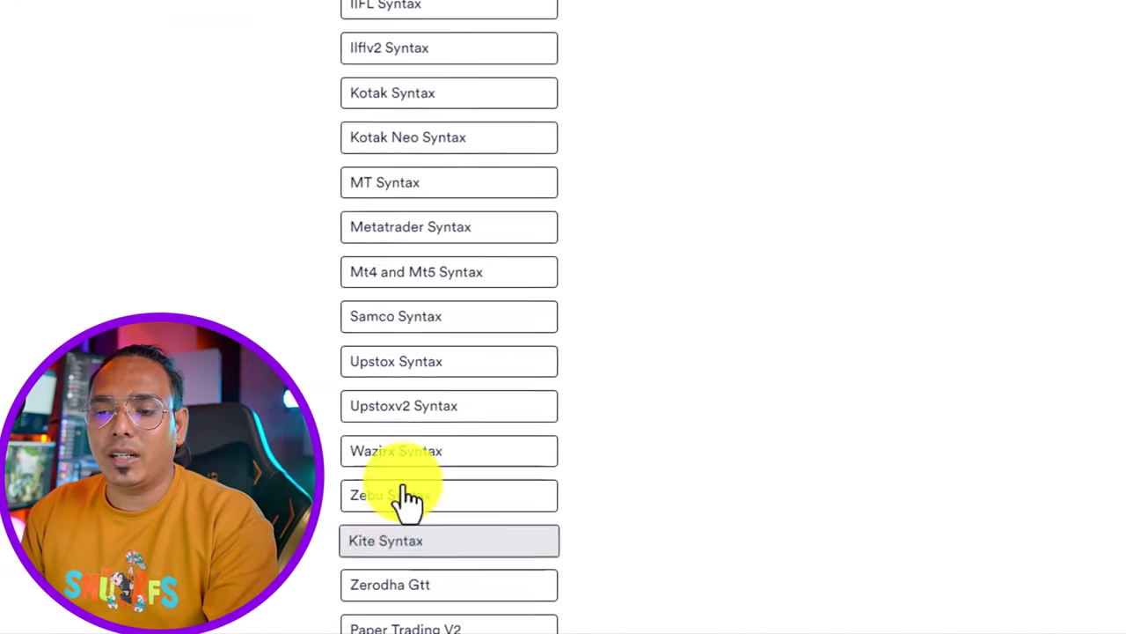
click(414, 405)
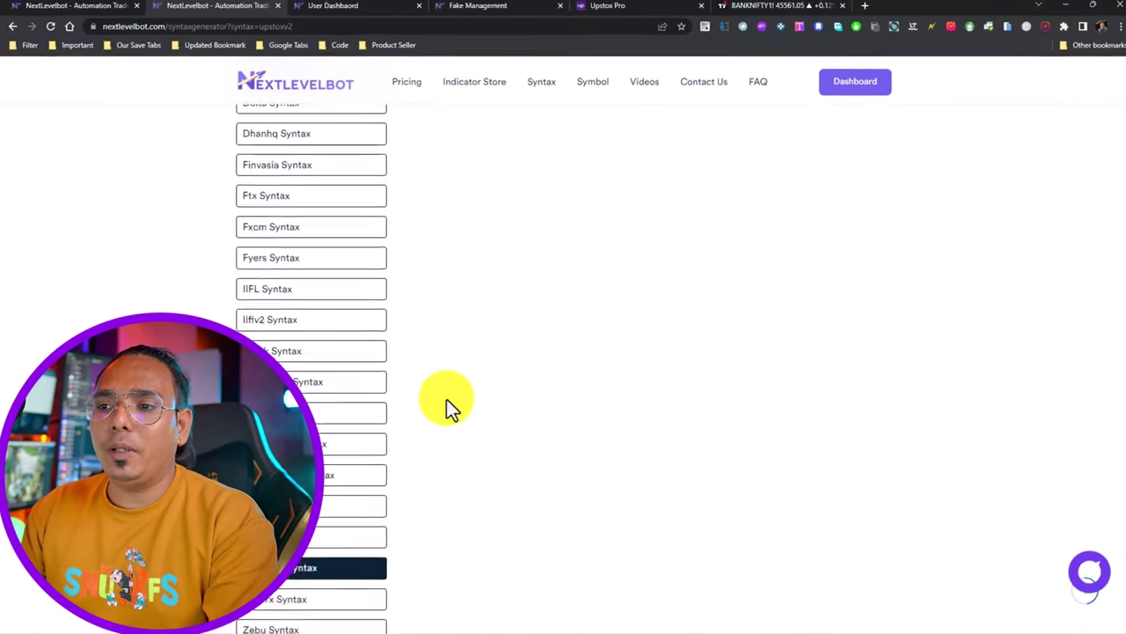
click(438, 167)
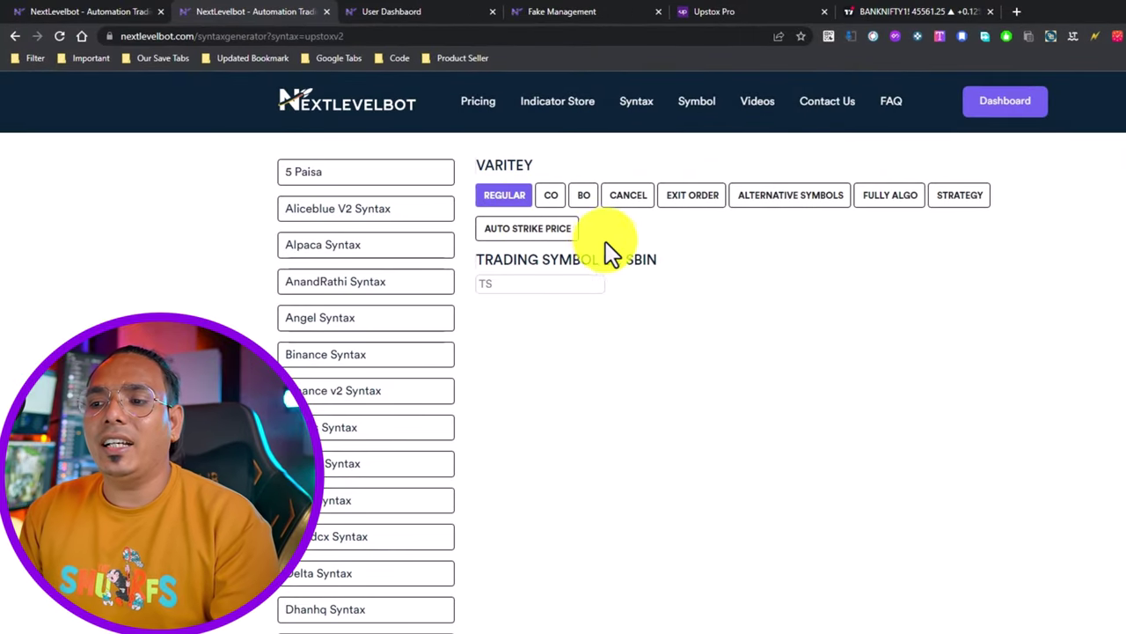
double_click(641, 260)
key(ctrl+c)
click(538, 282)
key(ctrl+v)
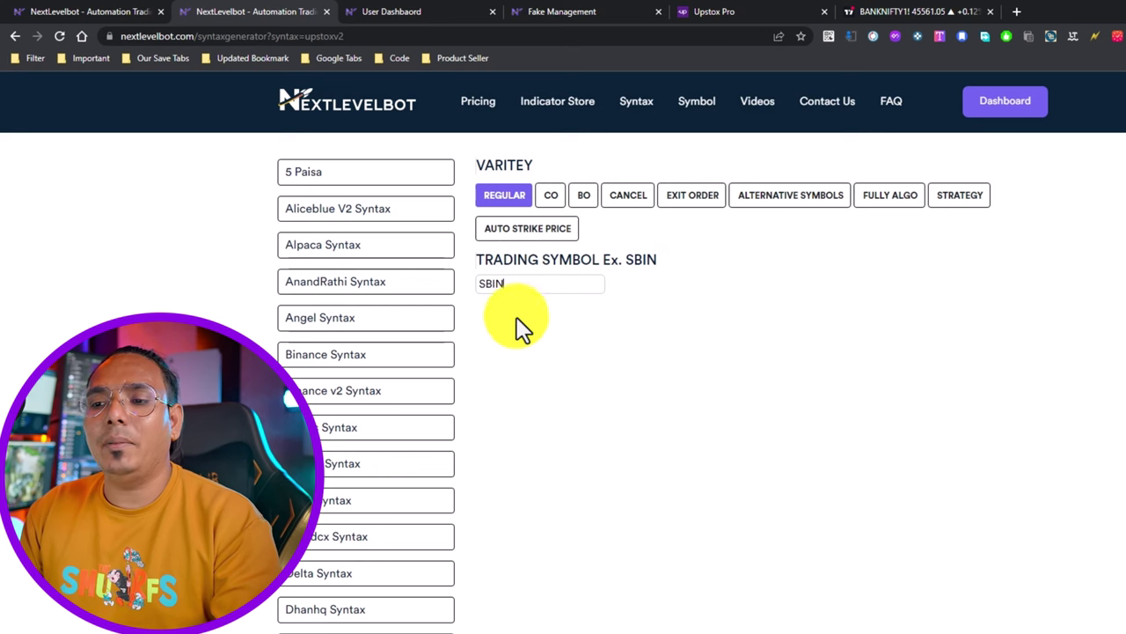
Set the exchange to NSE, the quantity to 1, the transition type to BUY and the order type to Market.
click(492, 339)
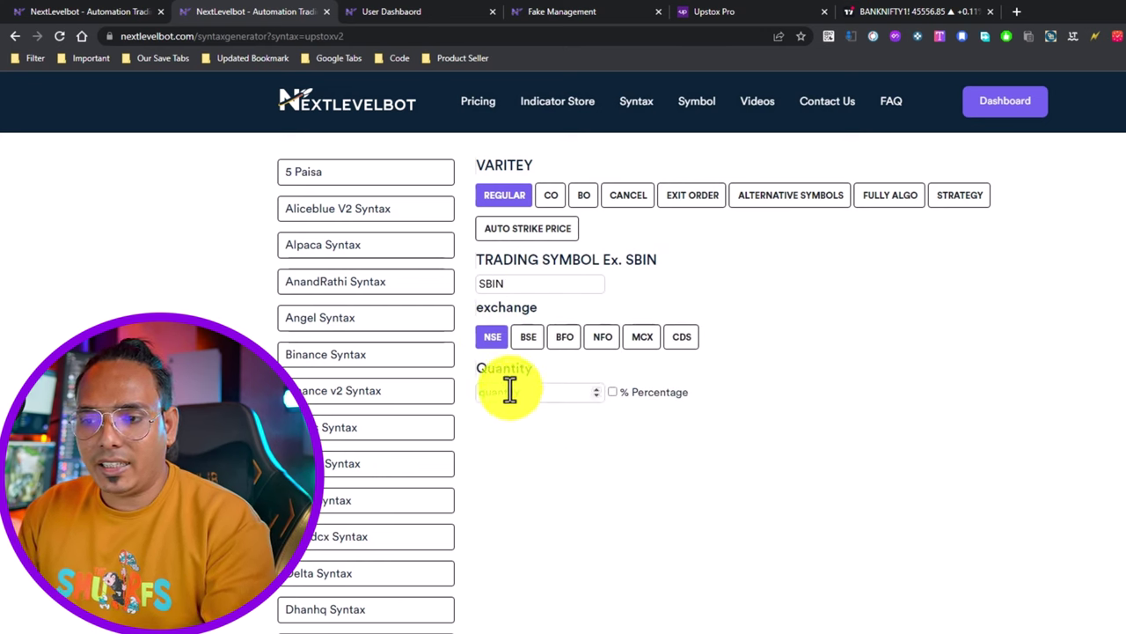
click(510, 392)
text(1)
click(492, 445)
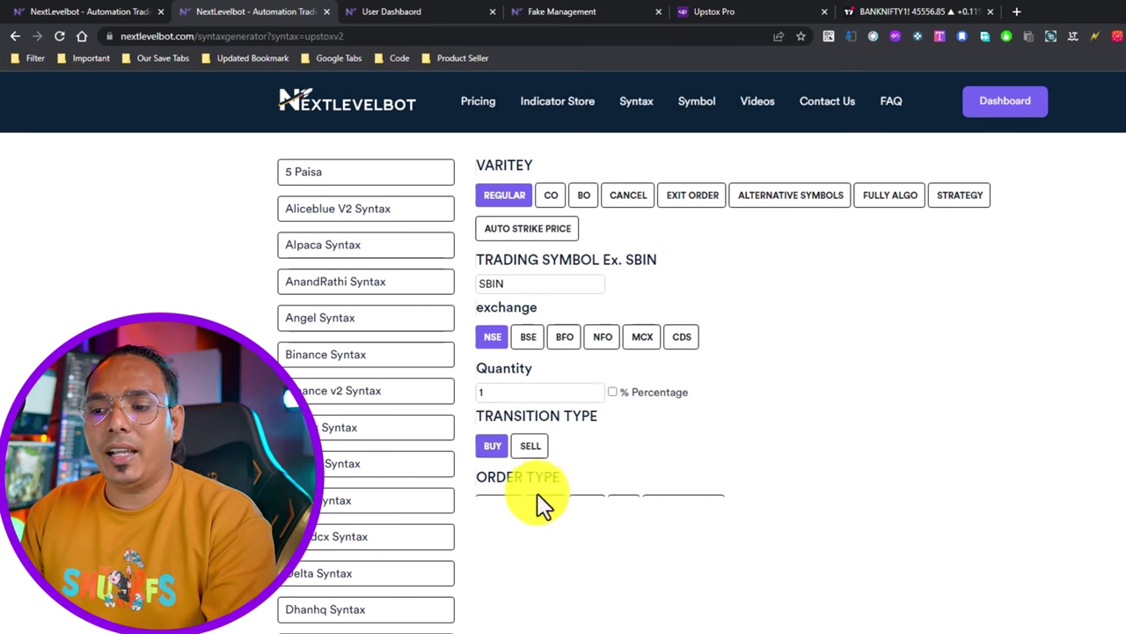
click(502, 508)
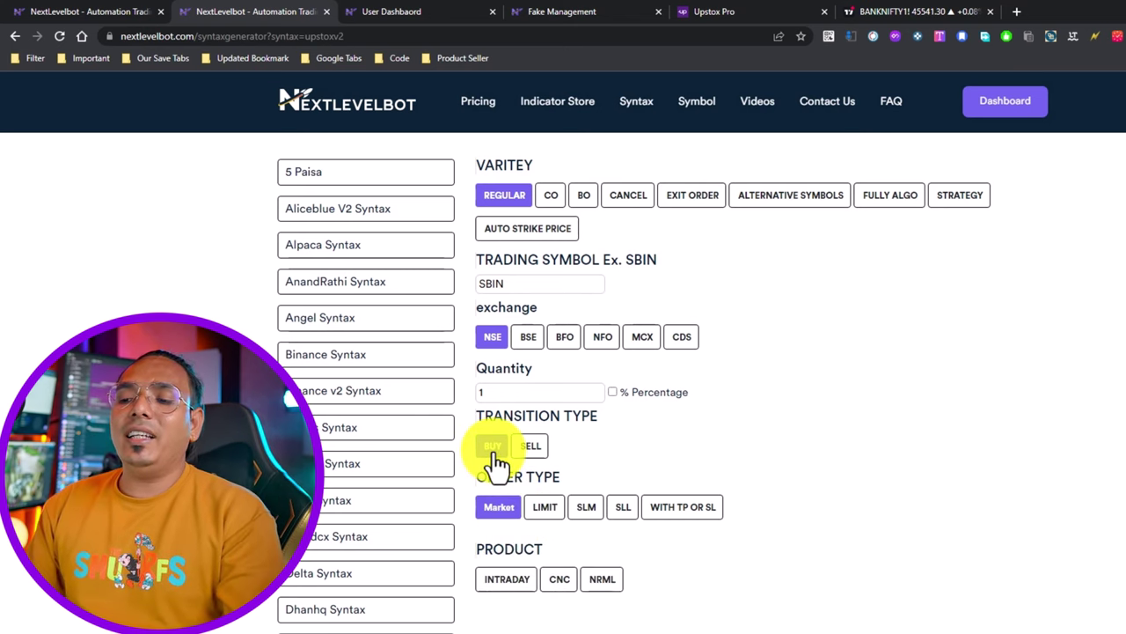
Change the order type to WITH TP OR SL and set the fake TSL to 1.
click(683, 509)
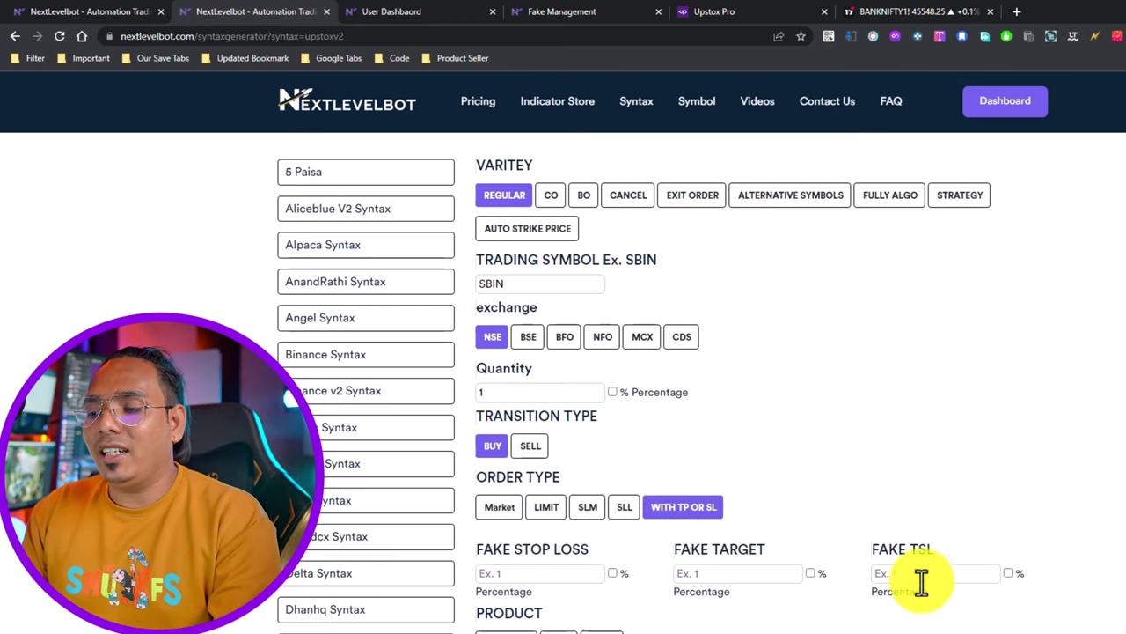
drag(585, 552, 631, 564)
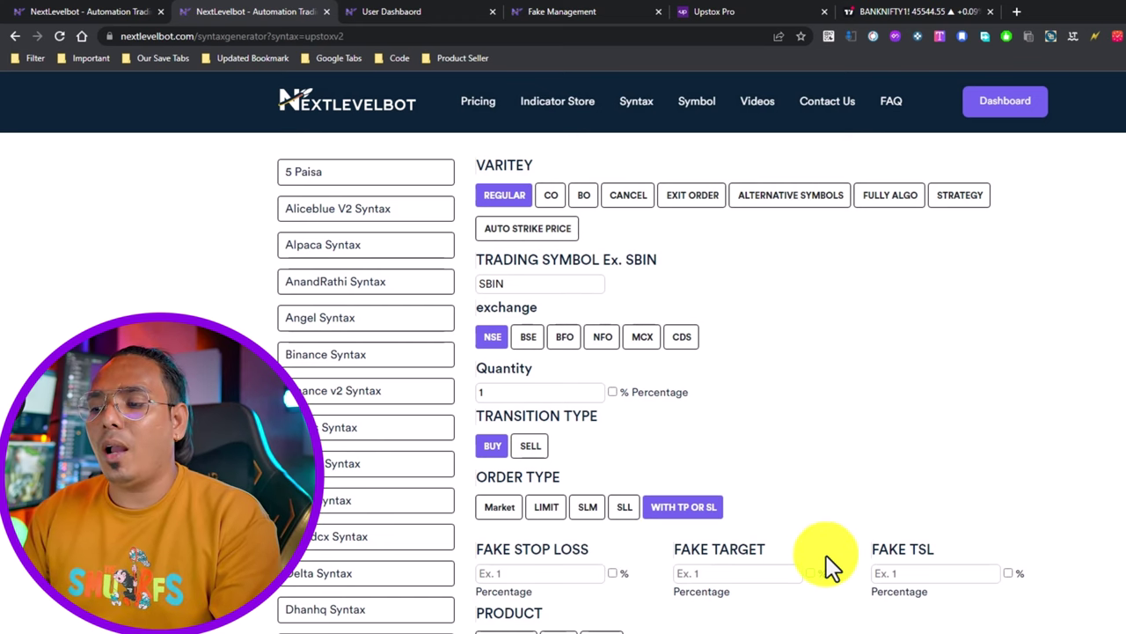
drag(874, 549, 959, 543)
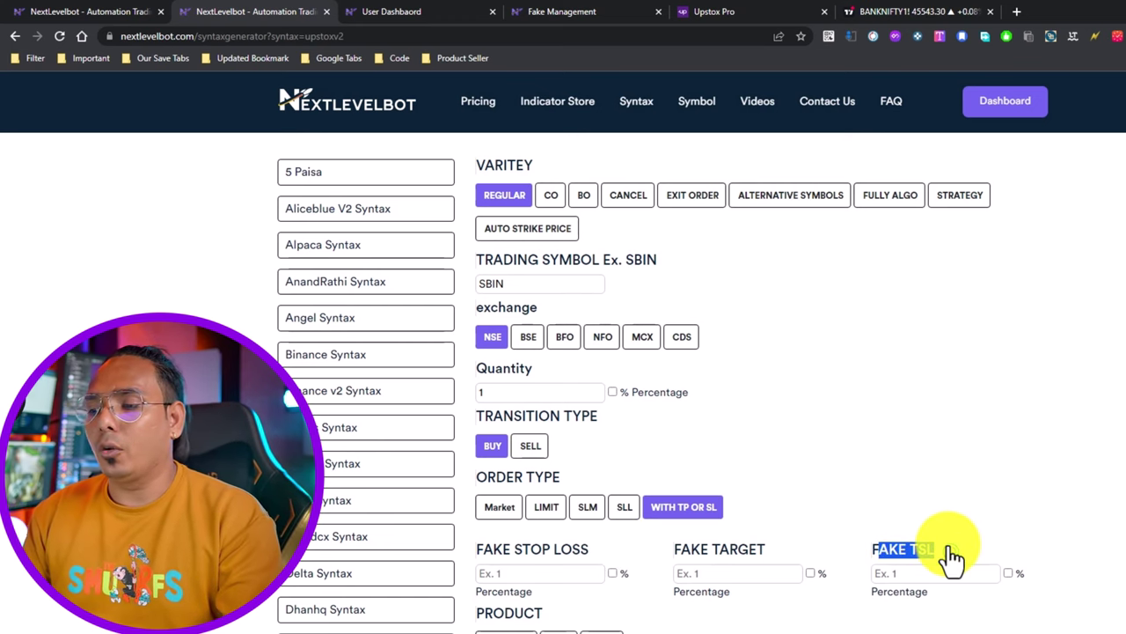
click(886, 569)
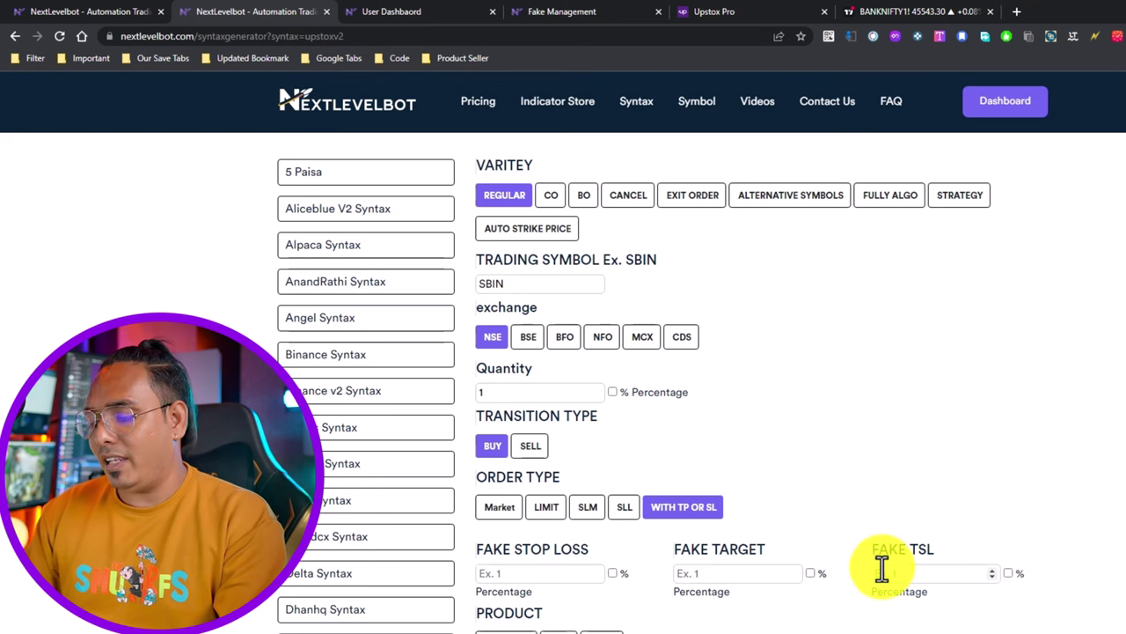
text(1)
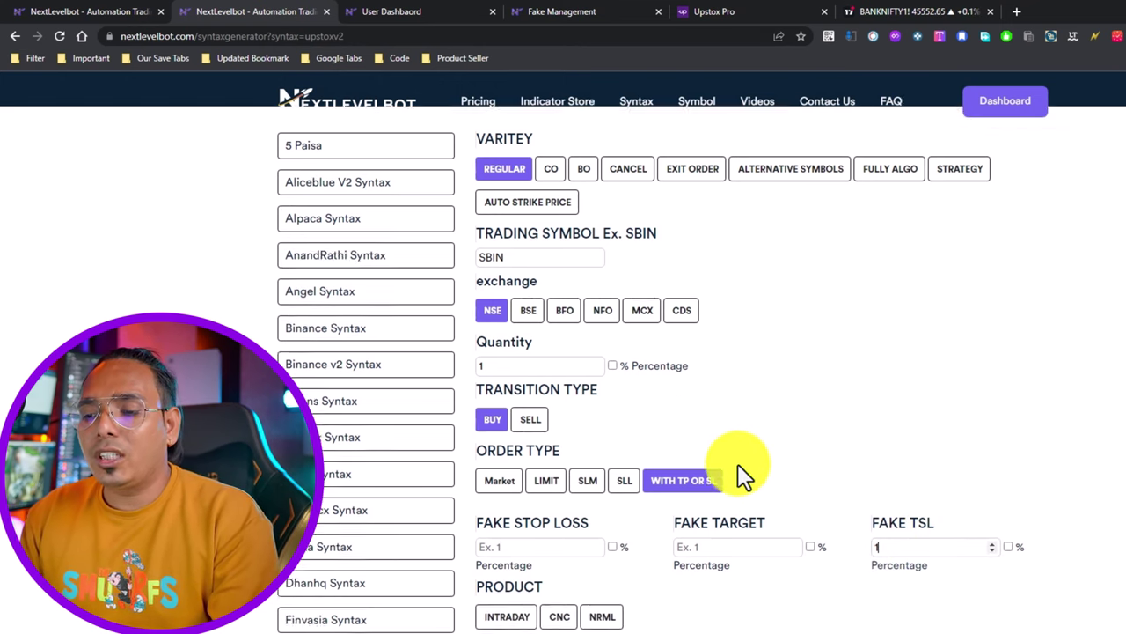
Set the product to INTRADAY and generate the UPSTOXV2 code.
scroll(730, 480, down, 3)
click(515, 506)
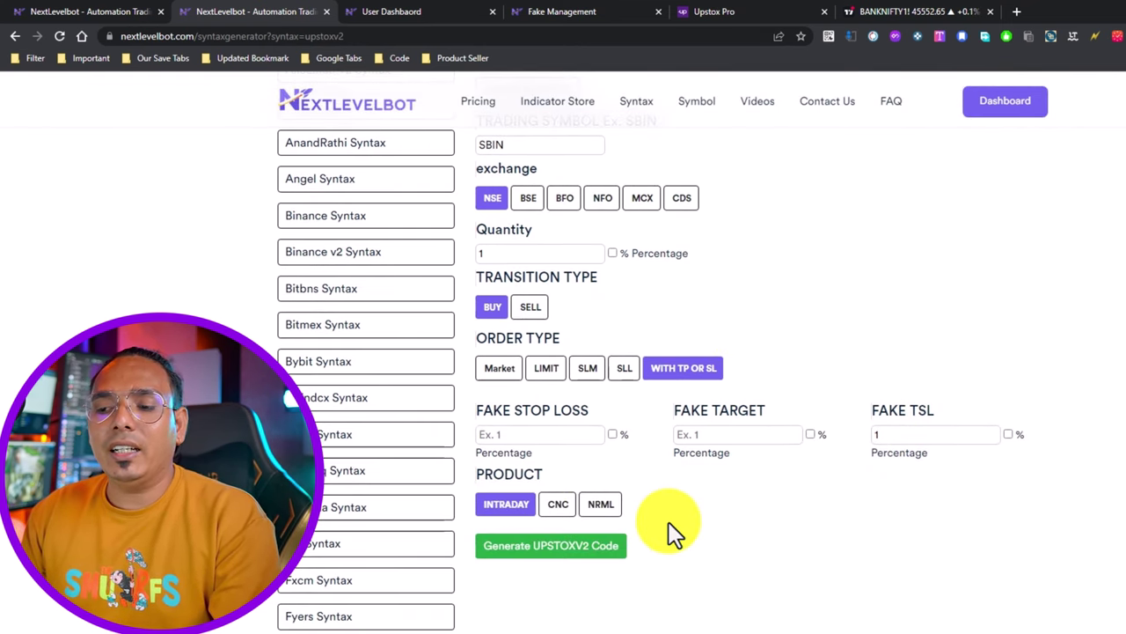
click(572, 548)
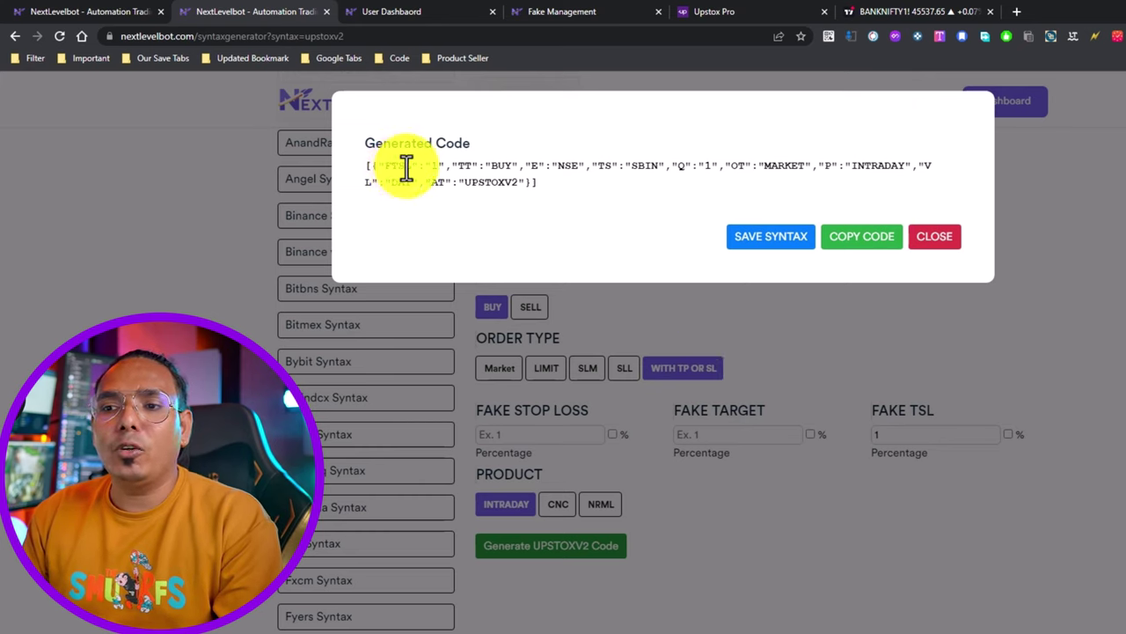
Copy the generated order code including the FTSL parameter and close the code dialog.
mouse_move(390, 168)
mouse_down()
mouse_move(438, 171)
mouse_move(405, 168)
mouse_up()
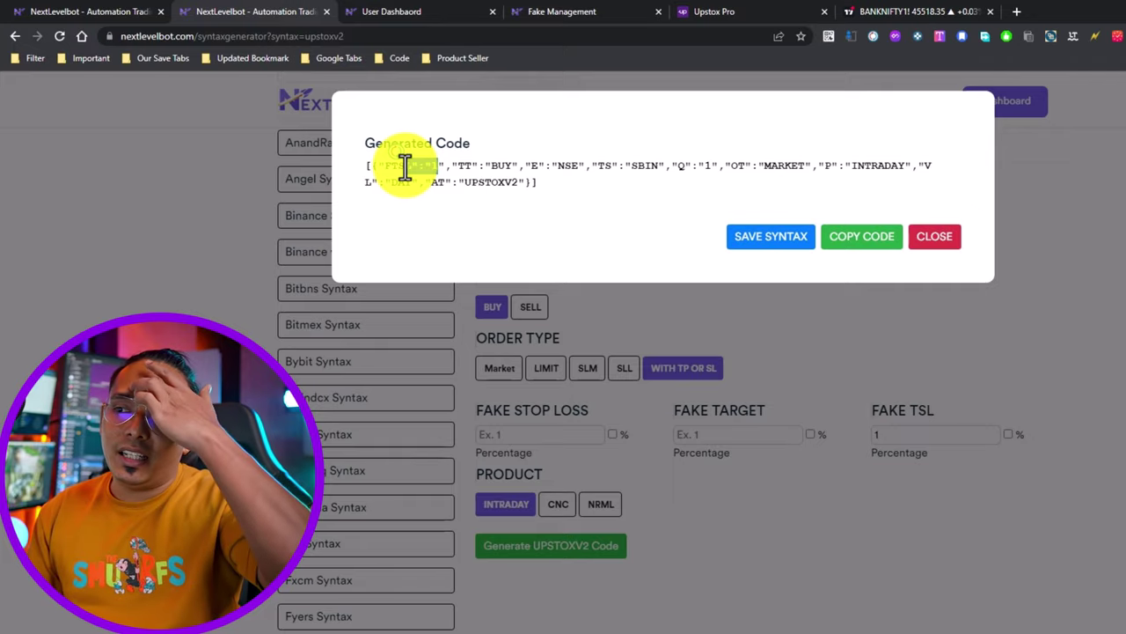
drag(405, 167, 410, 170)
click(854, 244)
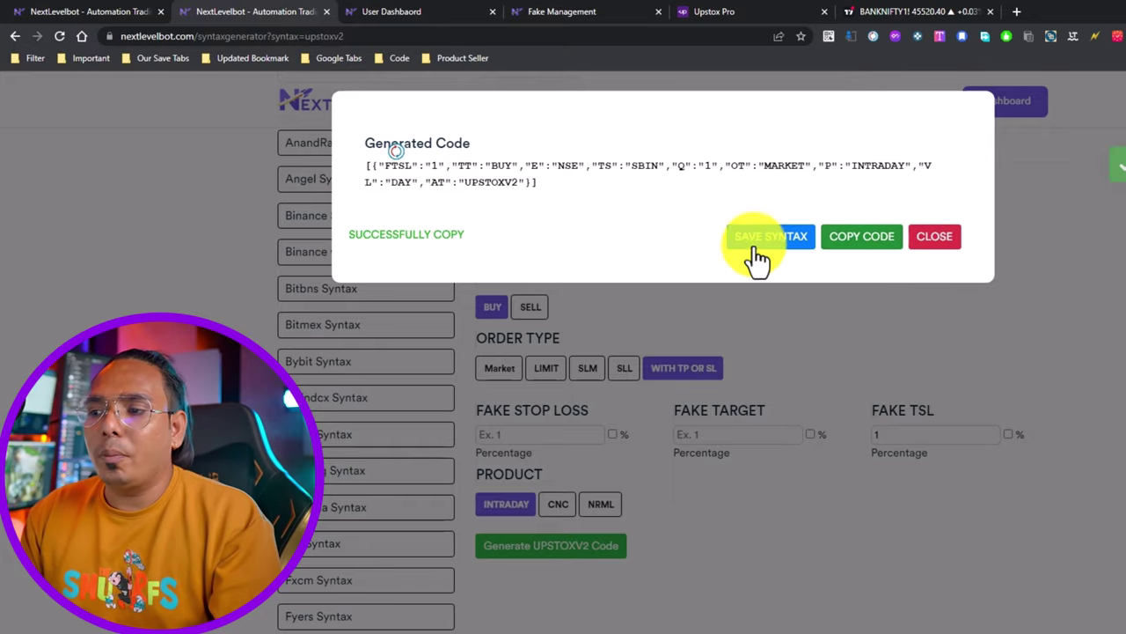
click(780, 335)
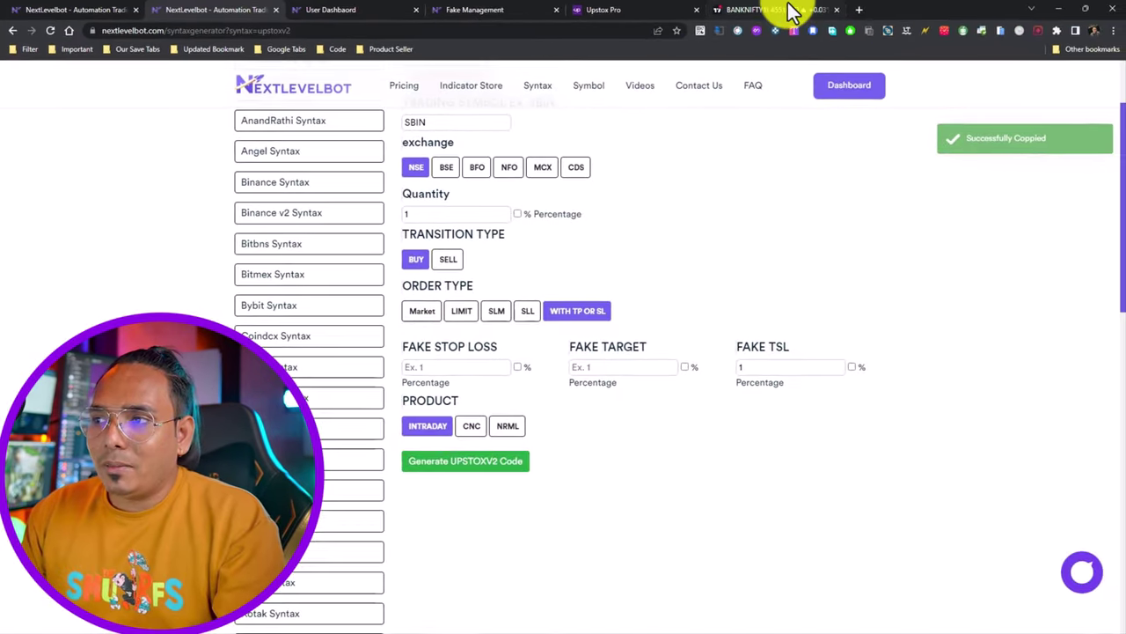
Switch to the TradingView BANKNIFTY chart and hide the EMA BREAKOUT WITH TP OR SL indicator.
click(938, 12)
drag(730, 289, 556, 301)
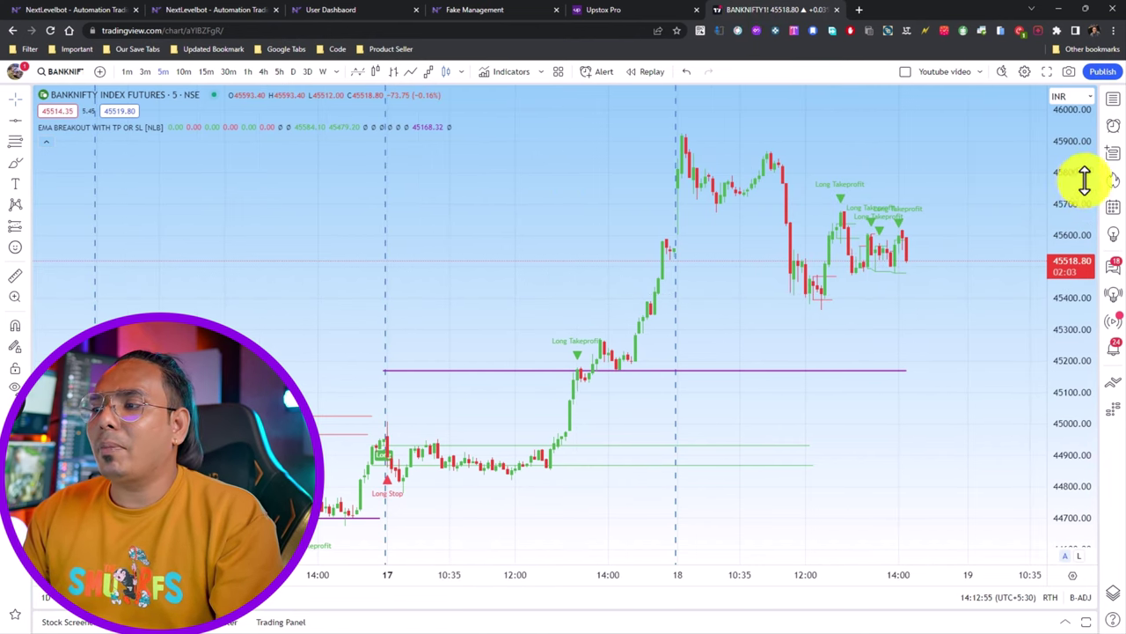
drag(1083, 181, 778, 315)
scroll(766, 314, down, 1)
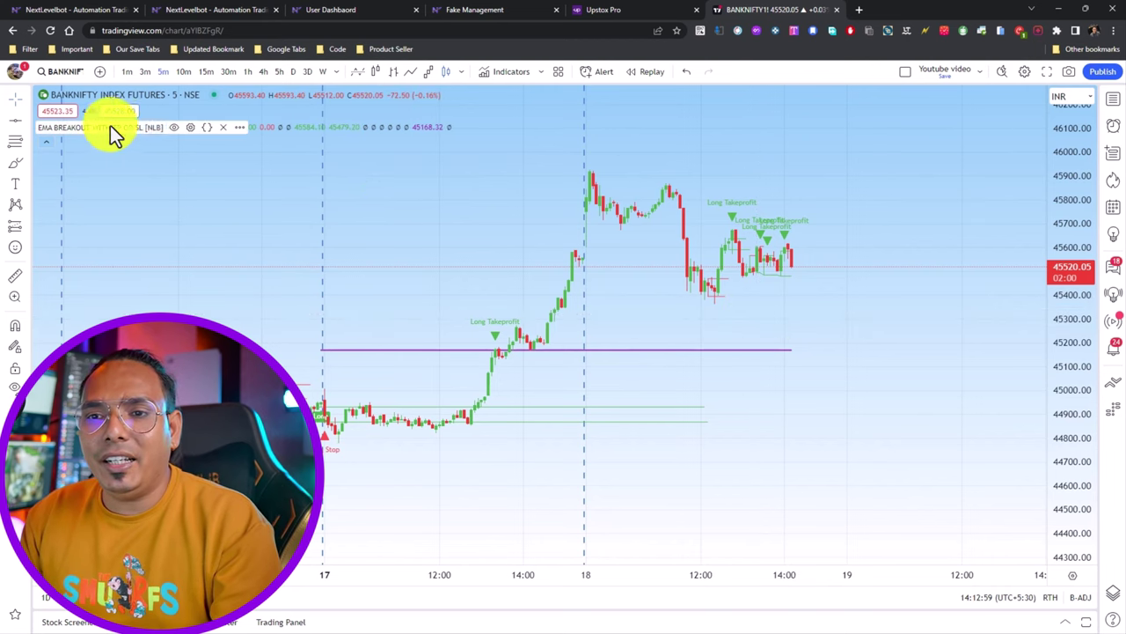
click(173, 126)
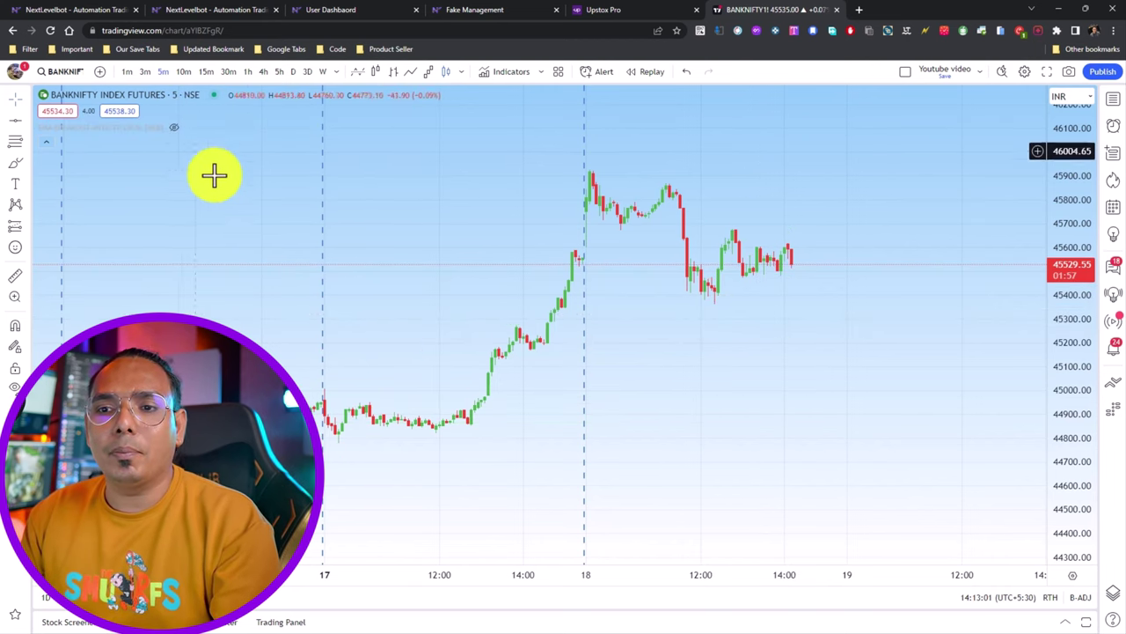
Draw a horizontal line across the chart above the candles, at a price of about 46,010.
drag(596, 252, 487, 291)
scroll(488, 292, up, 1)
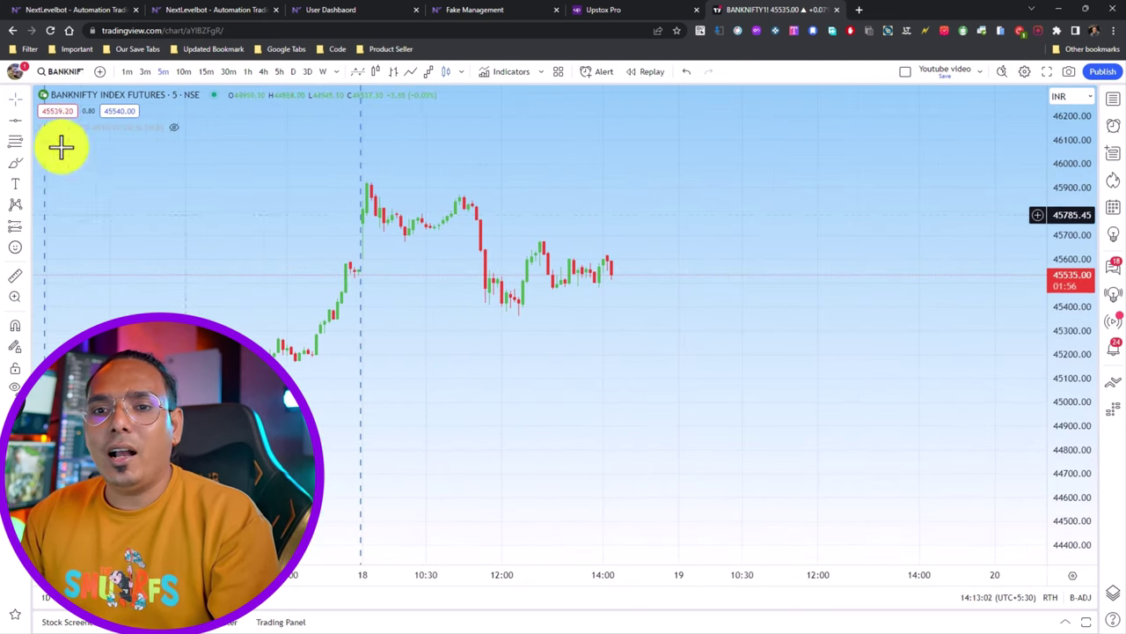
click(15, 120)
click(501, 162)
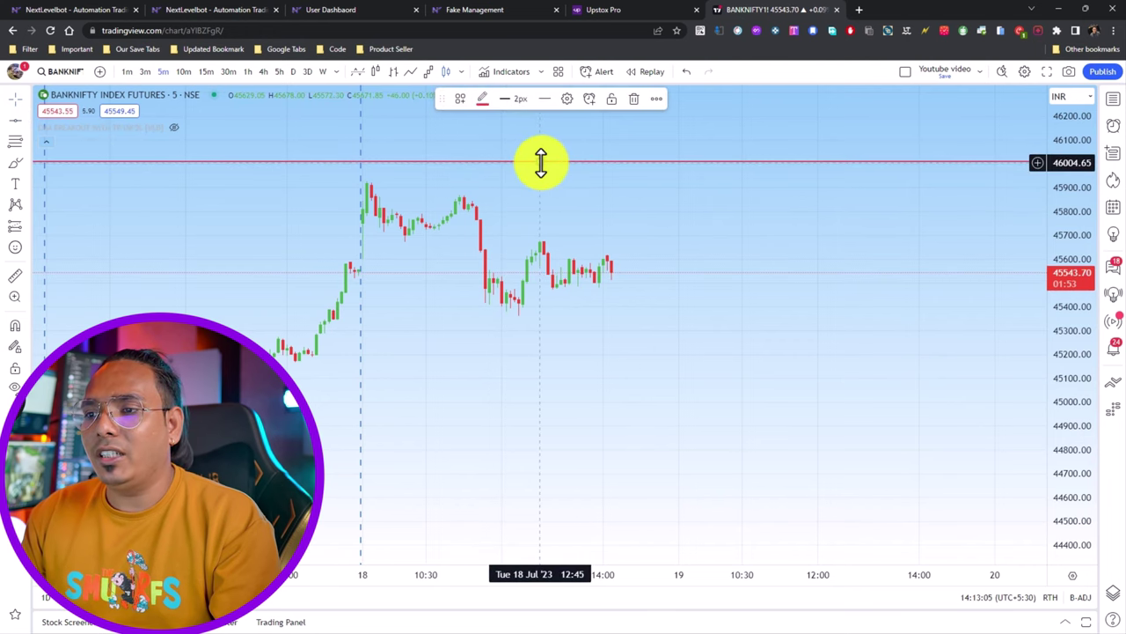
Create a TradingView alert named tsl on the horizontal line, using the copied order code as its message.
right_click(541, 163)
click(554, 163)
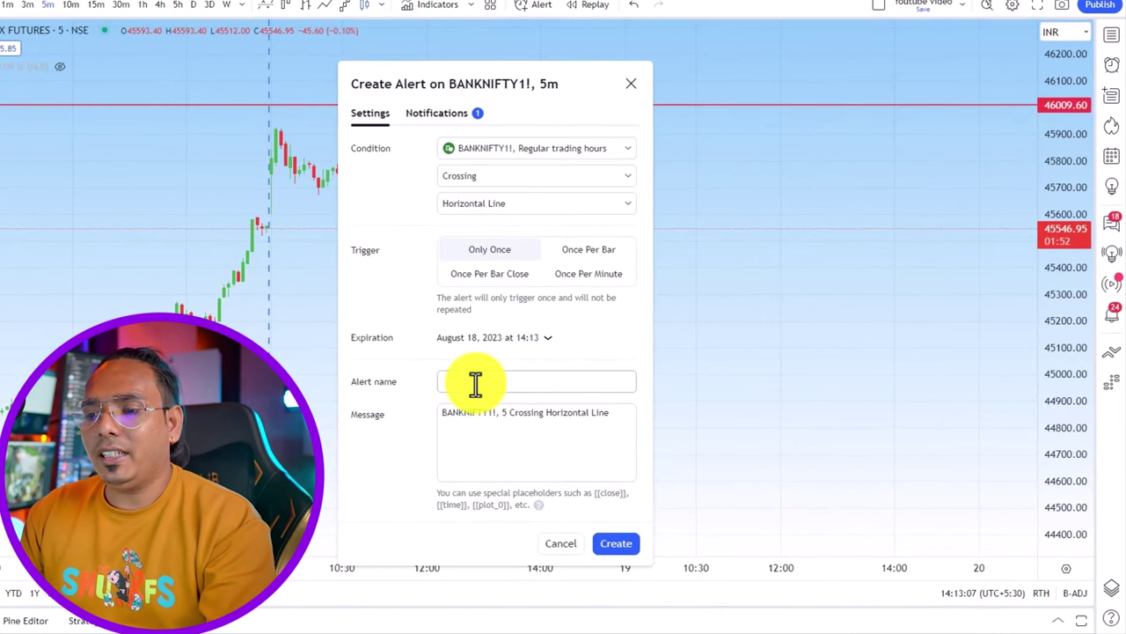
click(474, 382)
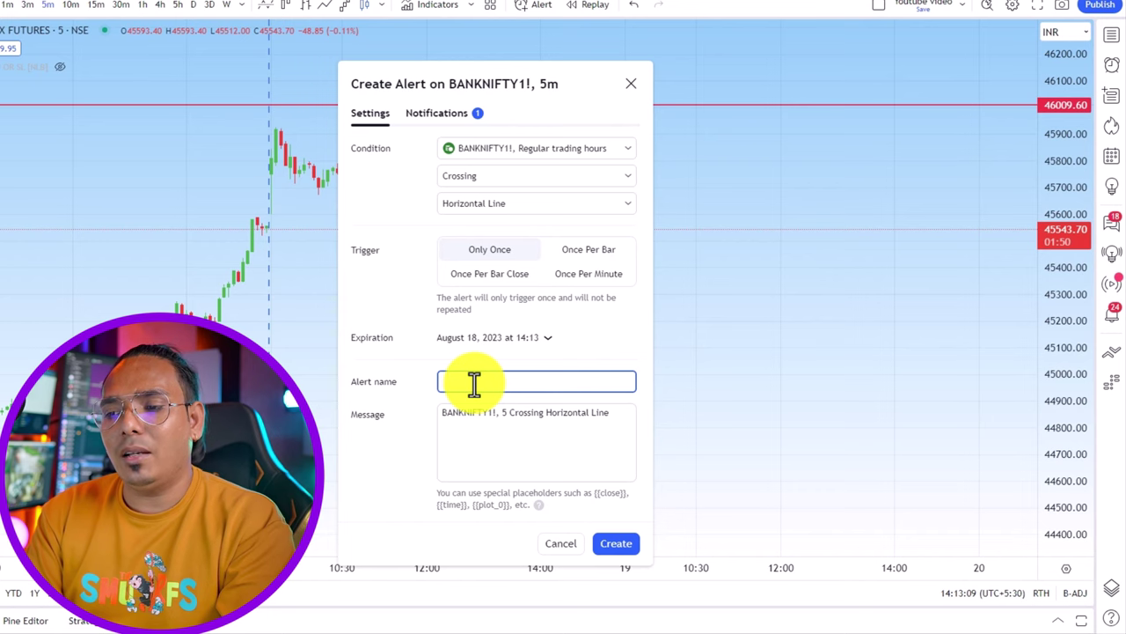
click(478, 454)
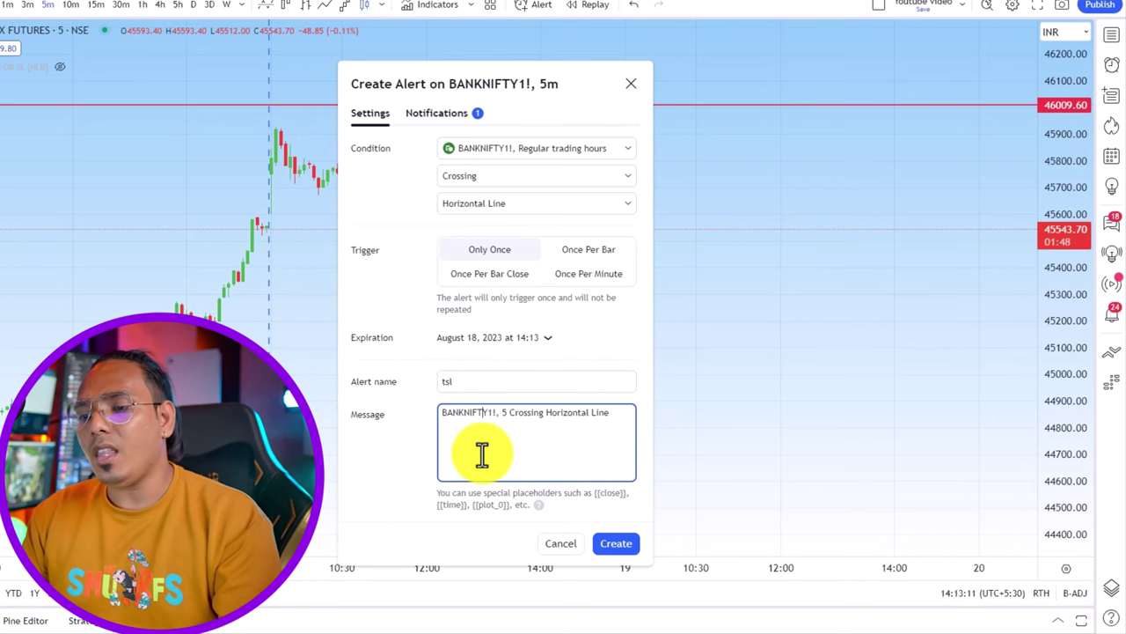
key(ctrl+a)
key(ctrl+v)
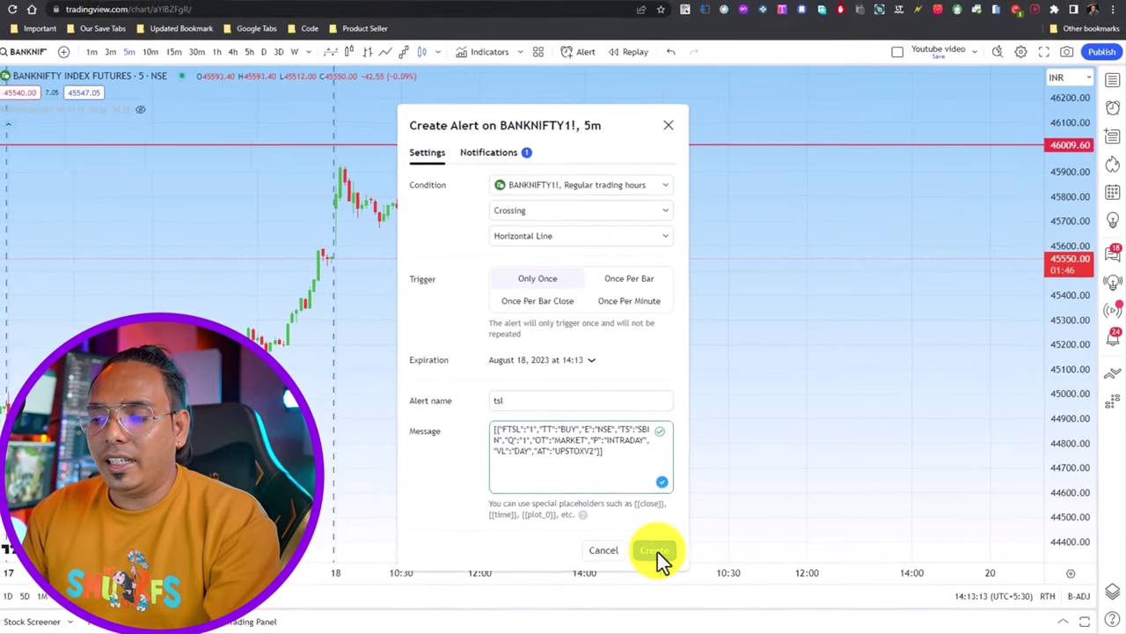
click(629, 550)
drag(532, 167, 624, 168)
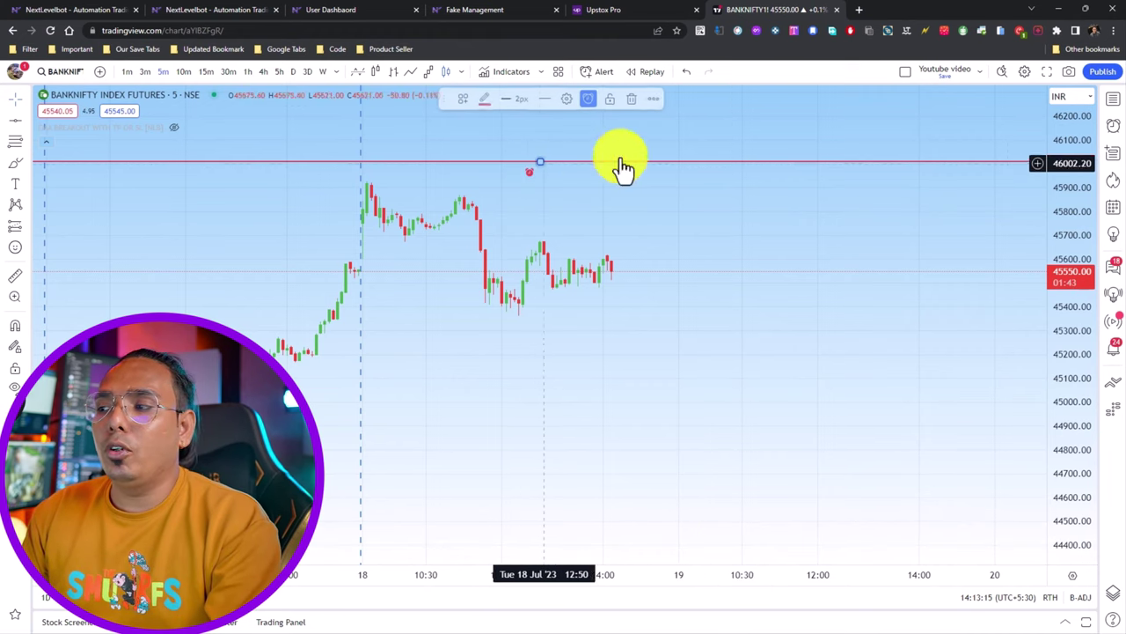
Show the alerts list and open the line alert's notification settings to examine its webhook URL.
click(1111, 128)
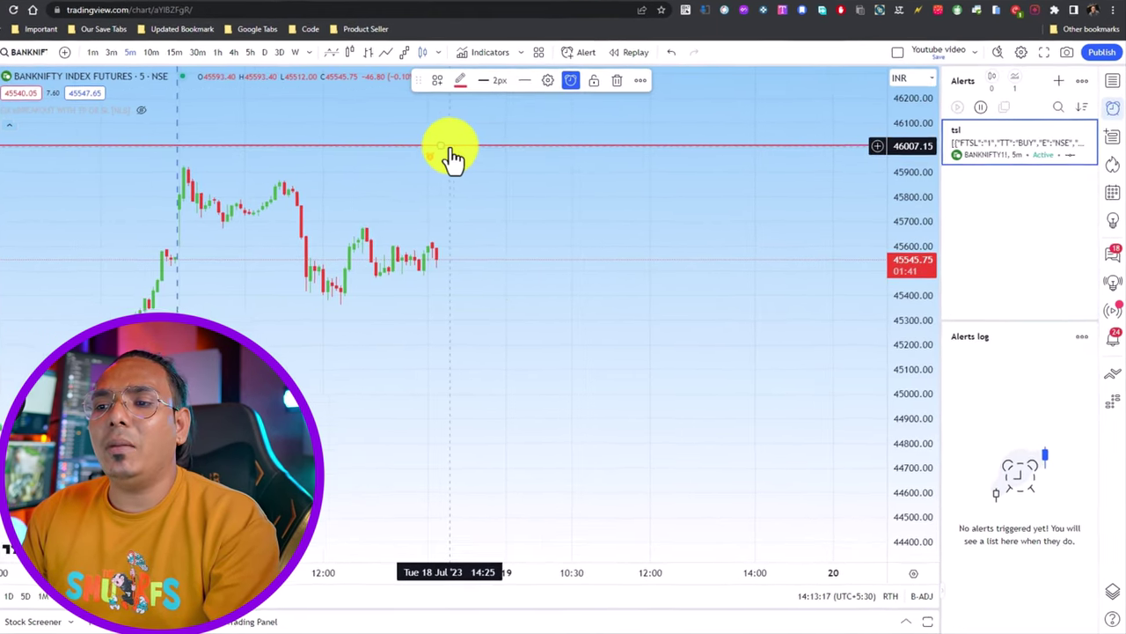
right_click(463, 163)
click(497, 174)
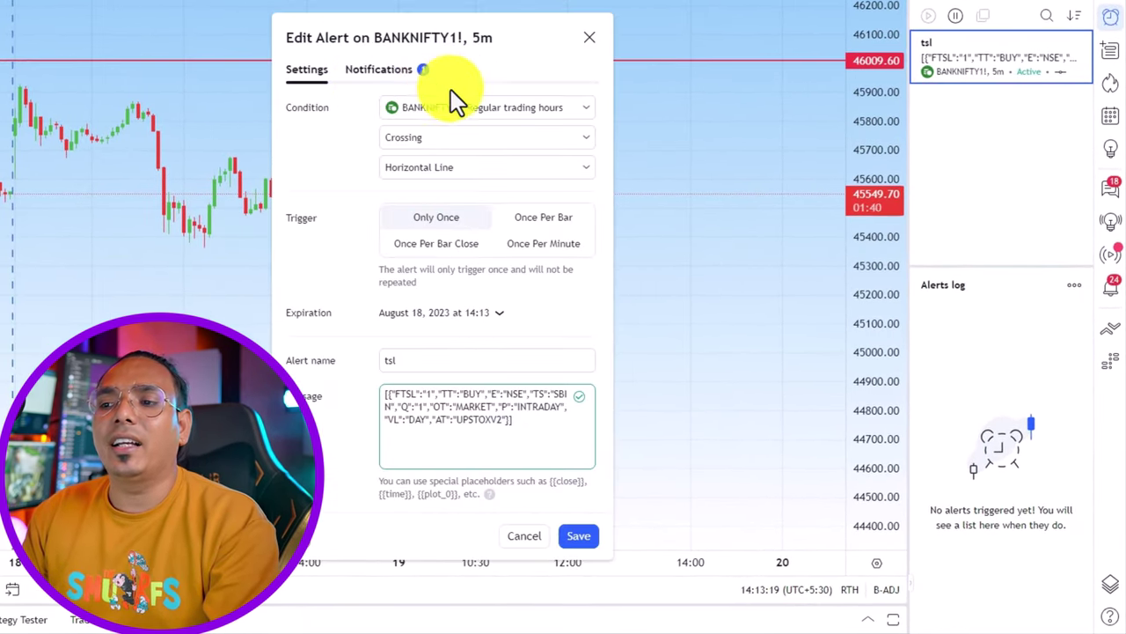
click(380, 71)
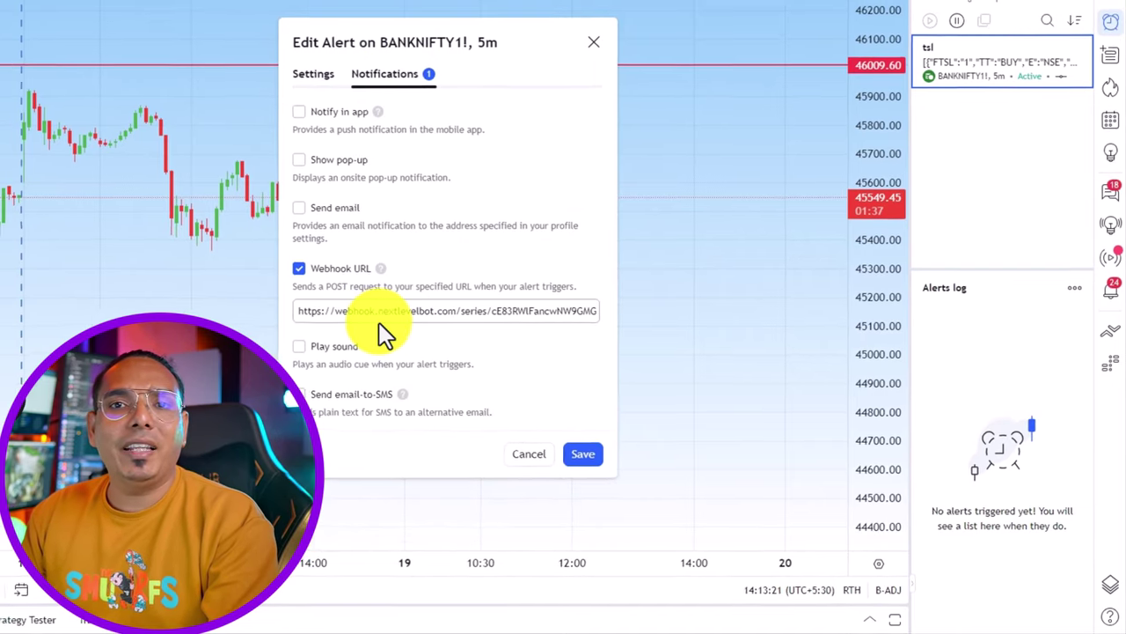
Switch to the NextLevelBot user dashboard and copy the Sequence Webhook URL from the Copy Box.
click(201, 10)
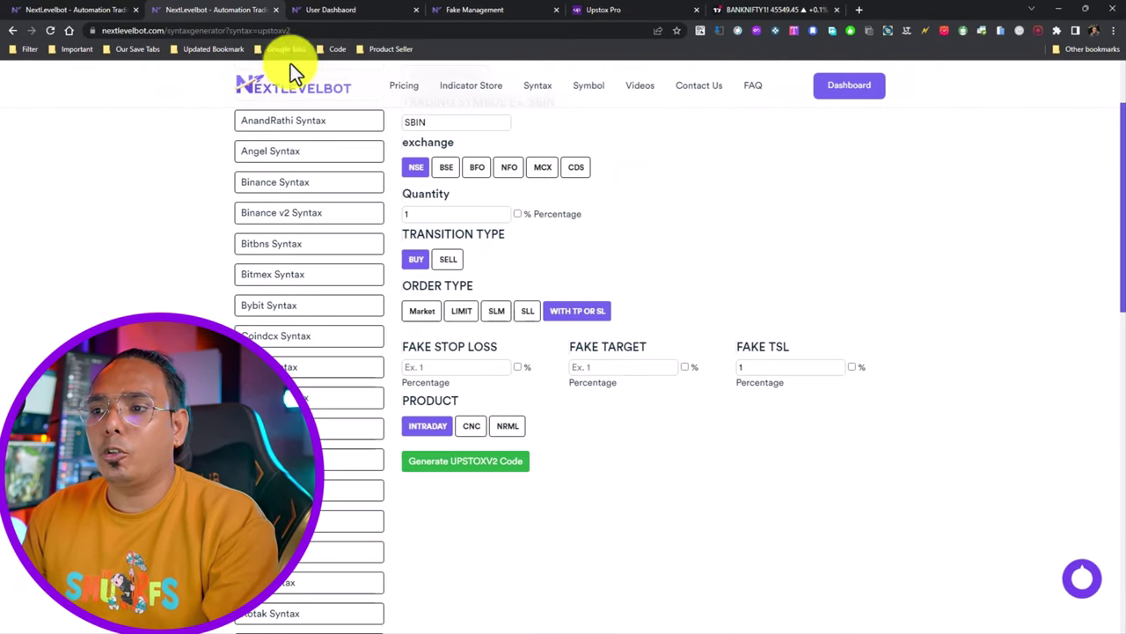
click(329, 10)
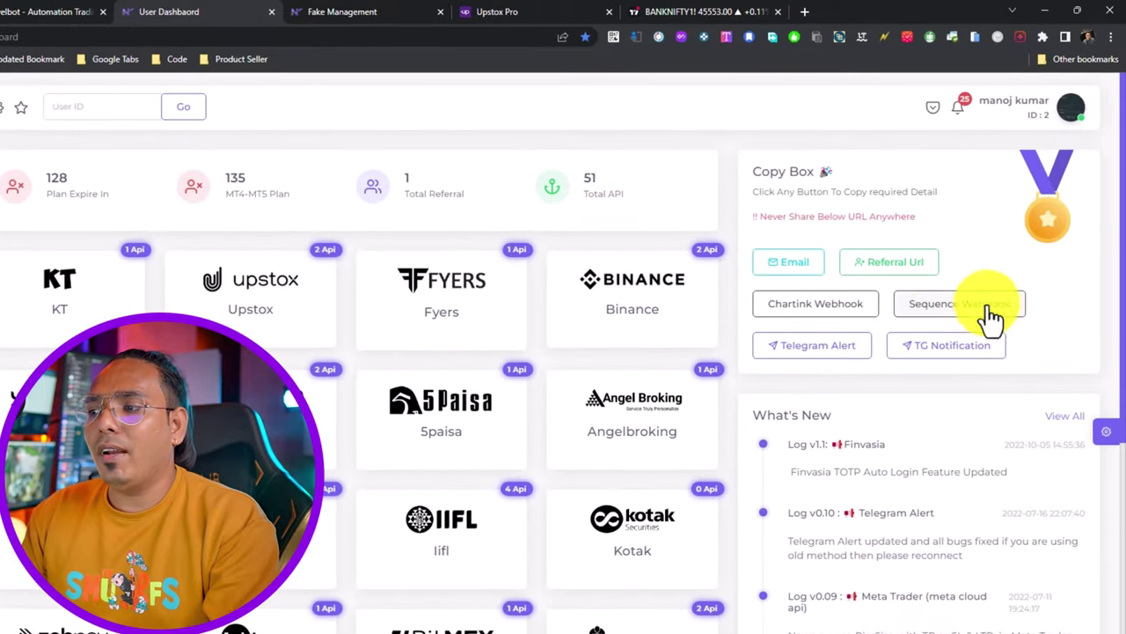
click(930, 322)
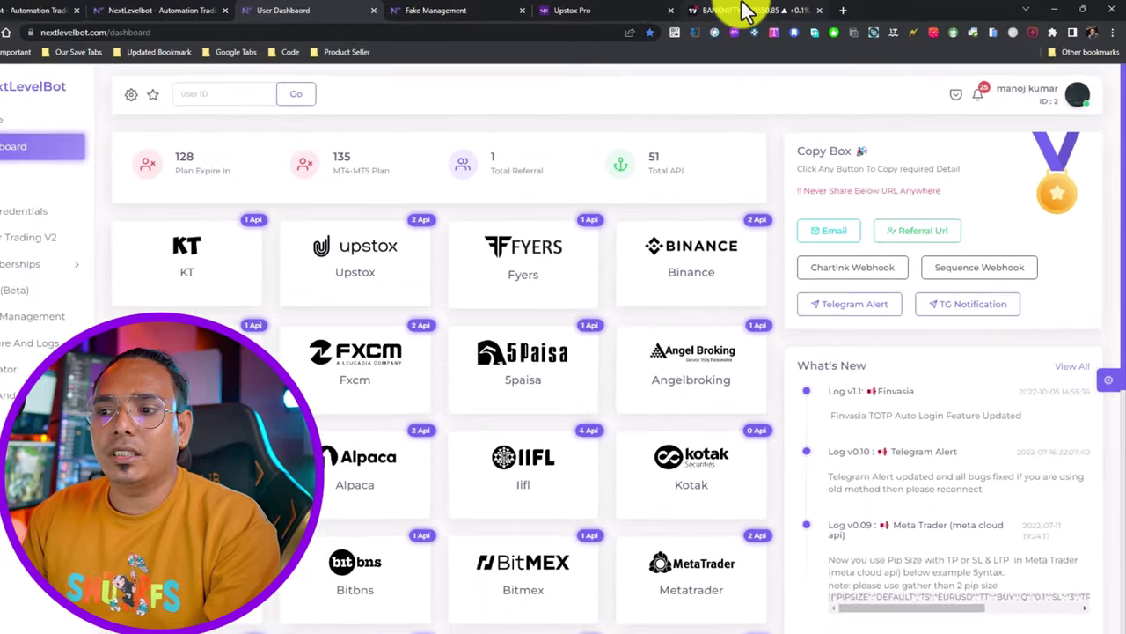
Return to the TradingView chart and close the alert editor without changing the alert.
click(682, 12)
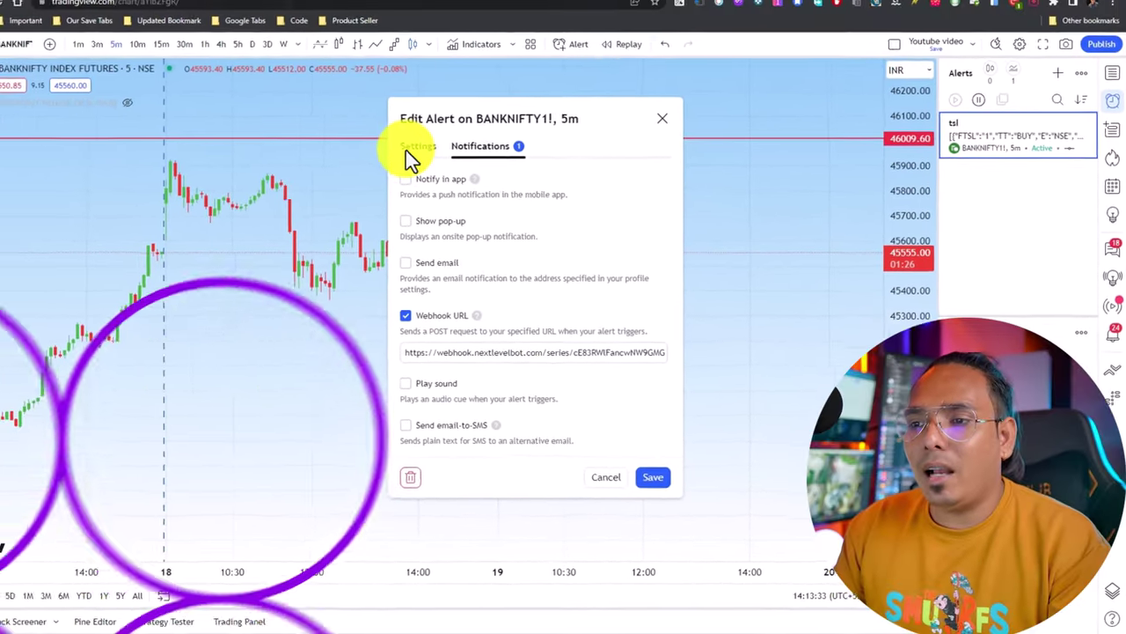
click(341, 93)
click(613, 62)
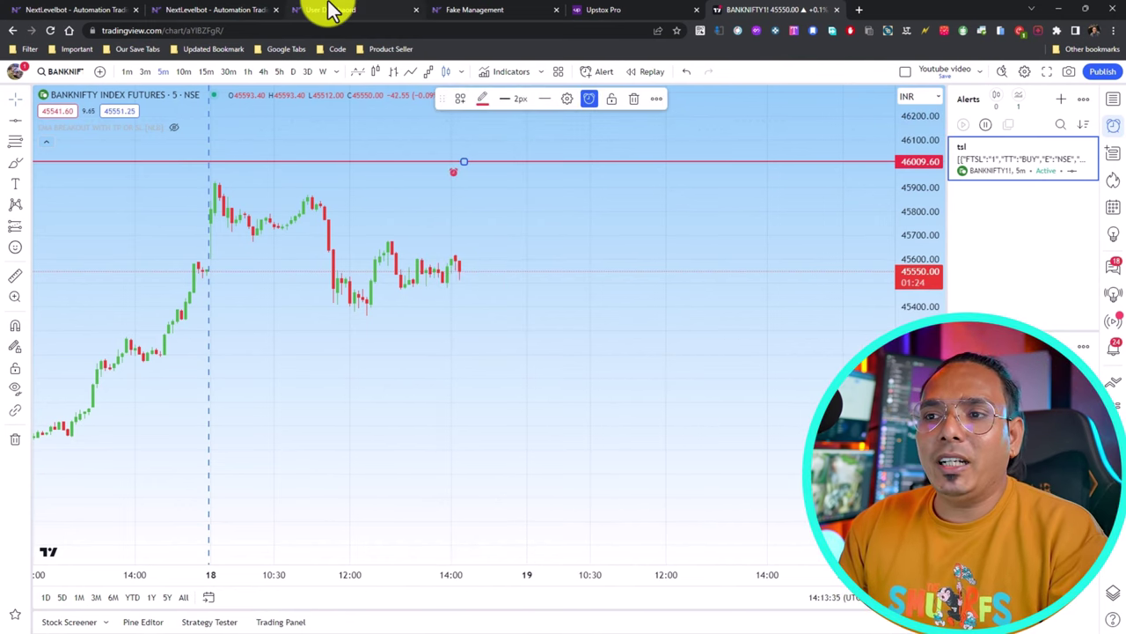
Check Fake Management and the Upstox positions, and move the alert line on the BANKNIFTY chart down to 45,541.60 at the current price.
click(495, 10)
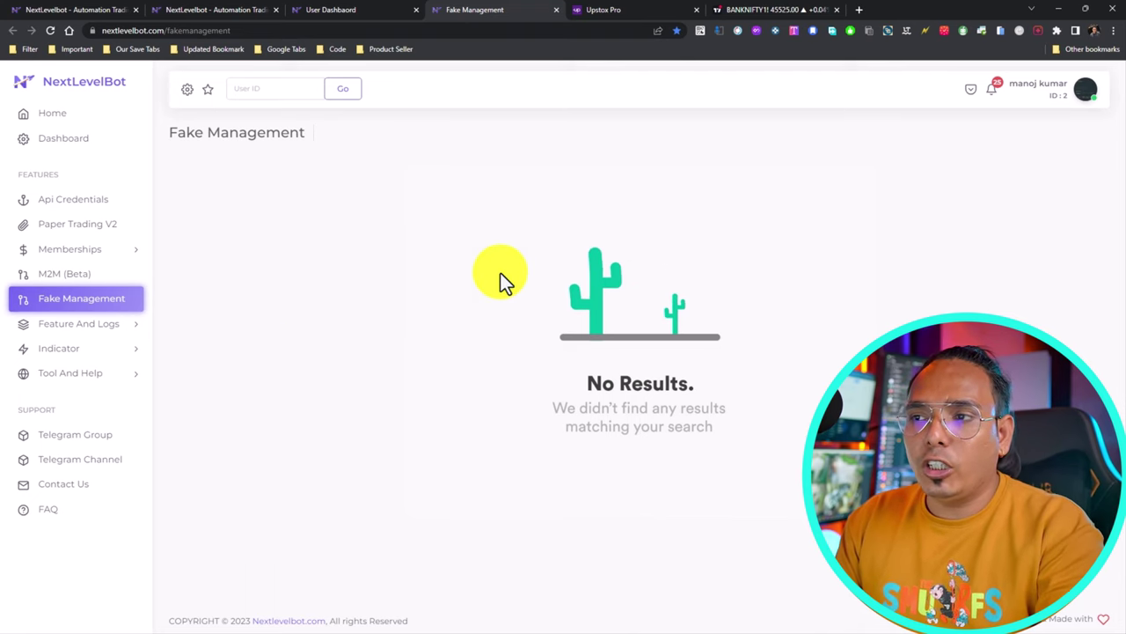
click(585, 11)
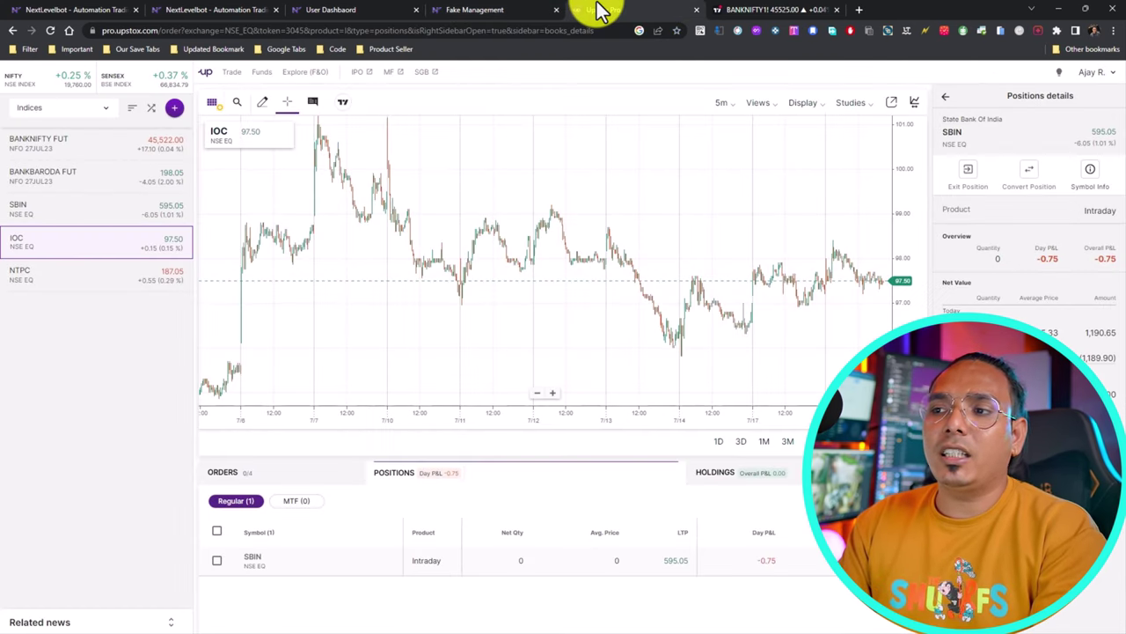
click(730, 9)
scroll(417, 344, up, 2)
drag(417, 344, 573, 367)
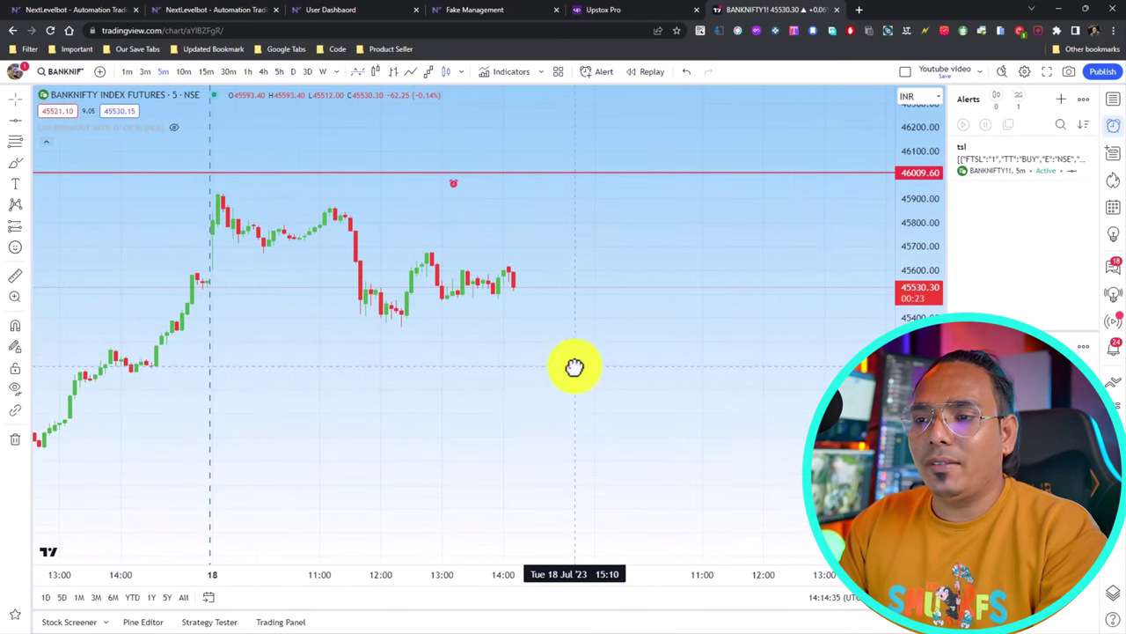
drag(476, 173, 525, 294)
scroll(506, 350, right, 3)
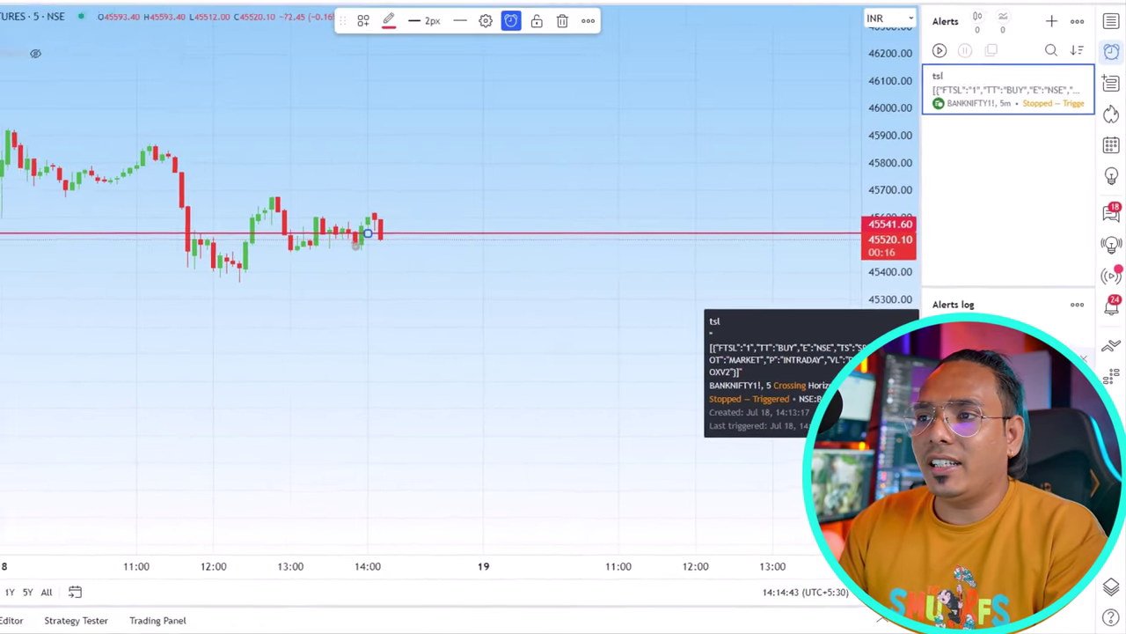
Check the SBIN position in Upstox and reload the NextLevelBot Fake Management page.
click(606, 7)
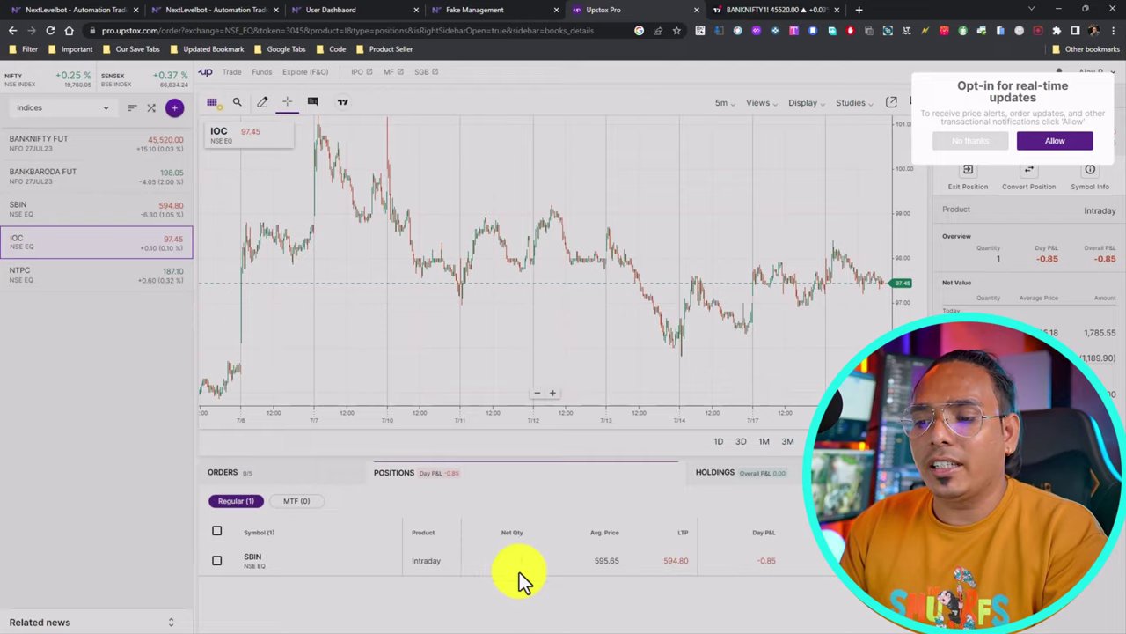
click(496, 9)
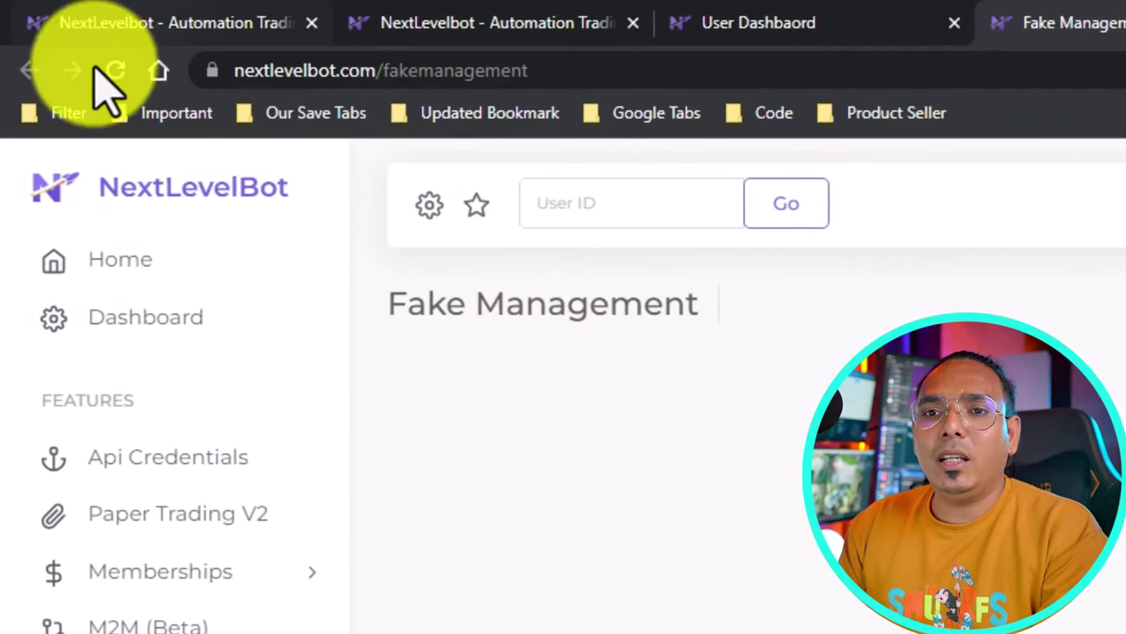
click(108, 66)
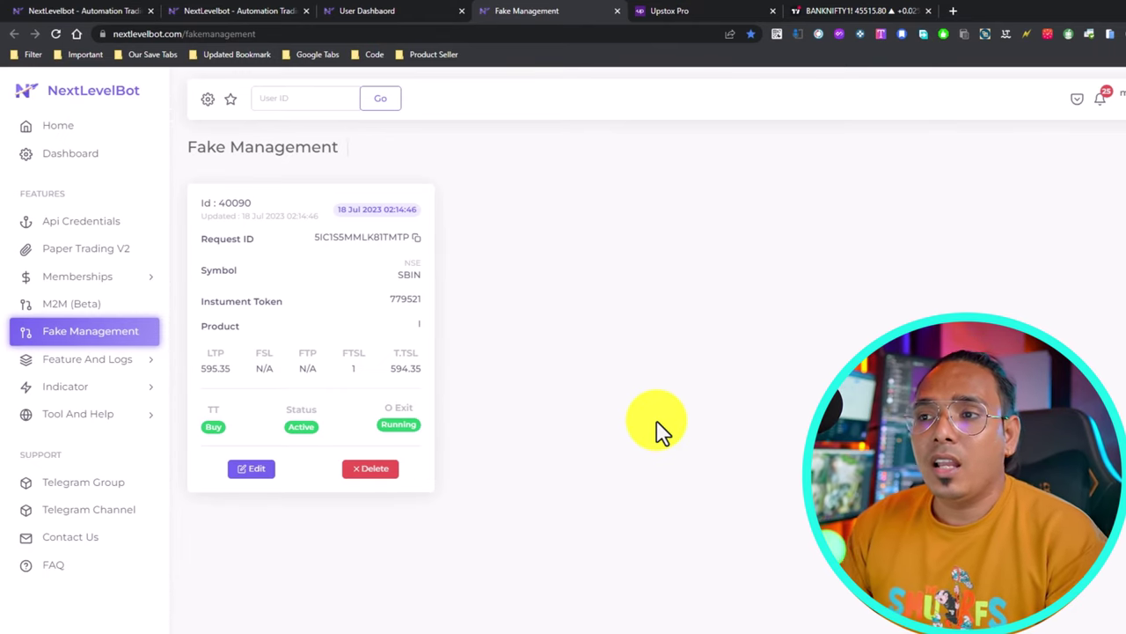
Compare the SBIN position in Upstox with the LTP and T.TSL on the Fake Management card, and check the BANKNIFTY chart.
click(700, 13)
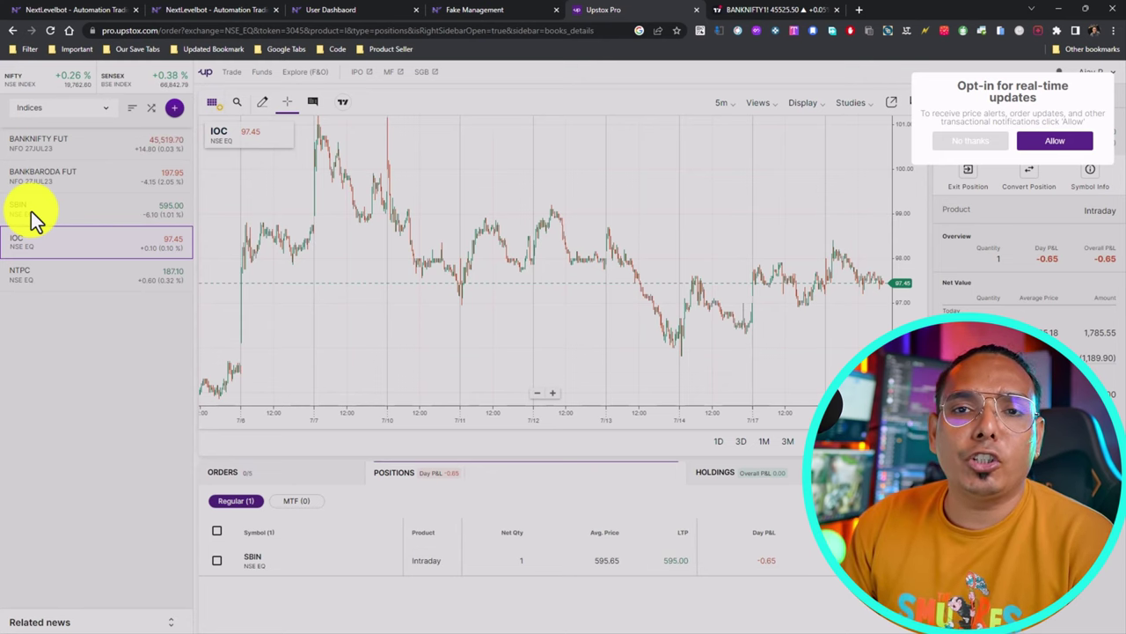
click(478, 10)
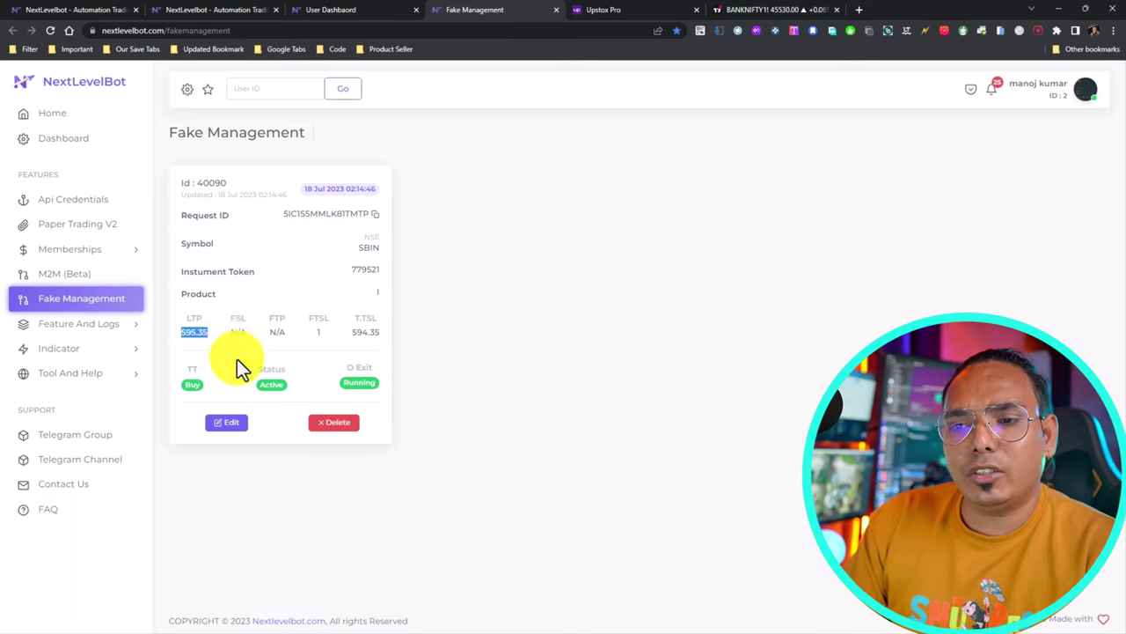
drag(369, 340, 332, 347)
click(325, 344)
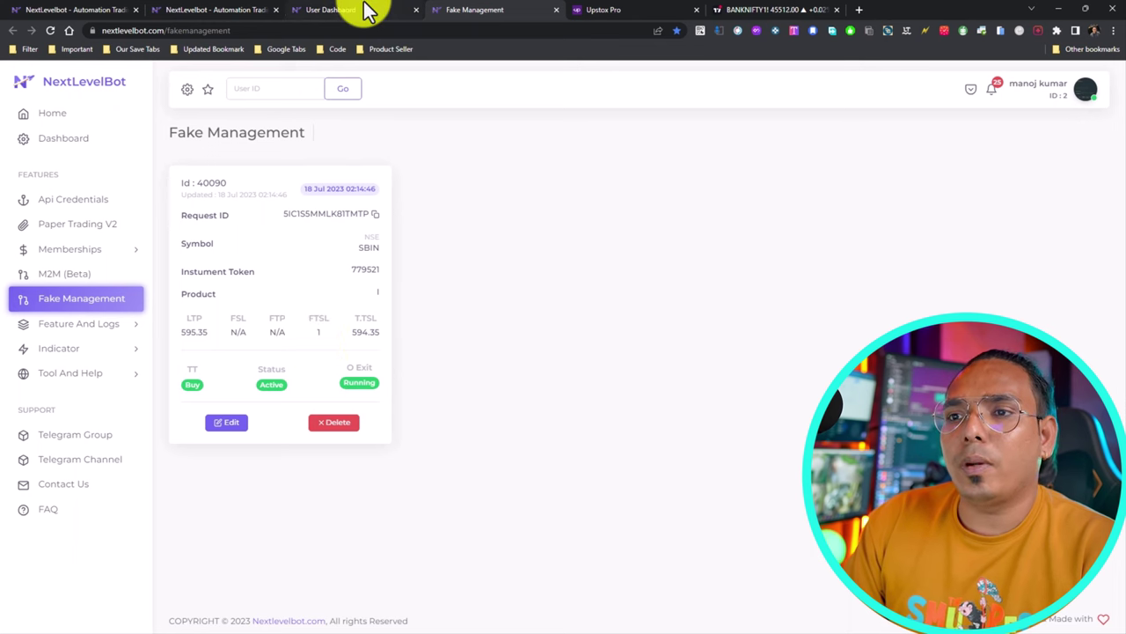
click(755, 9)
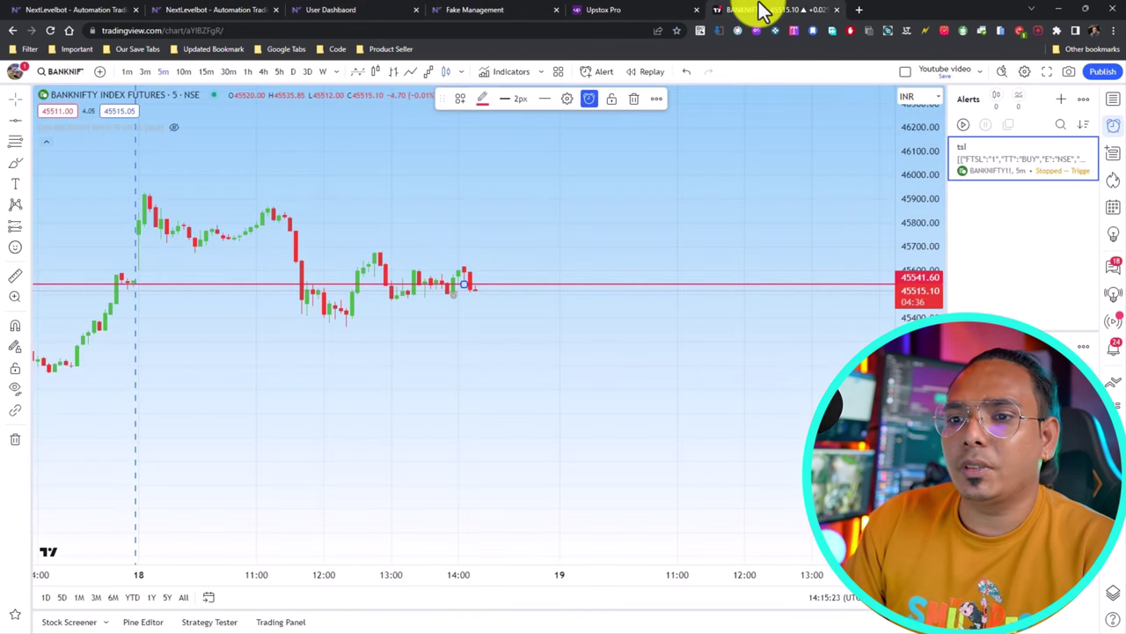
click(632, 10)
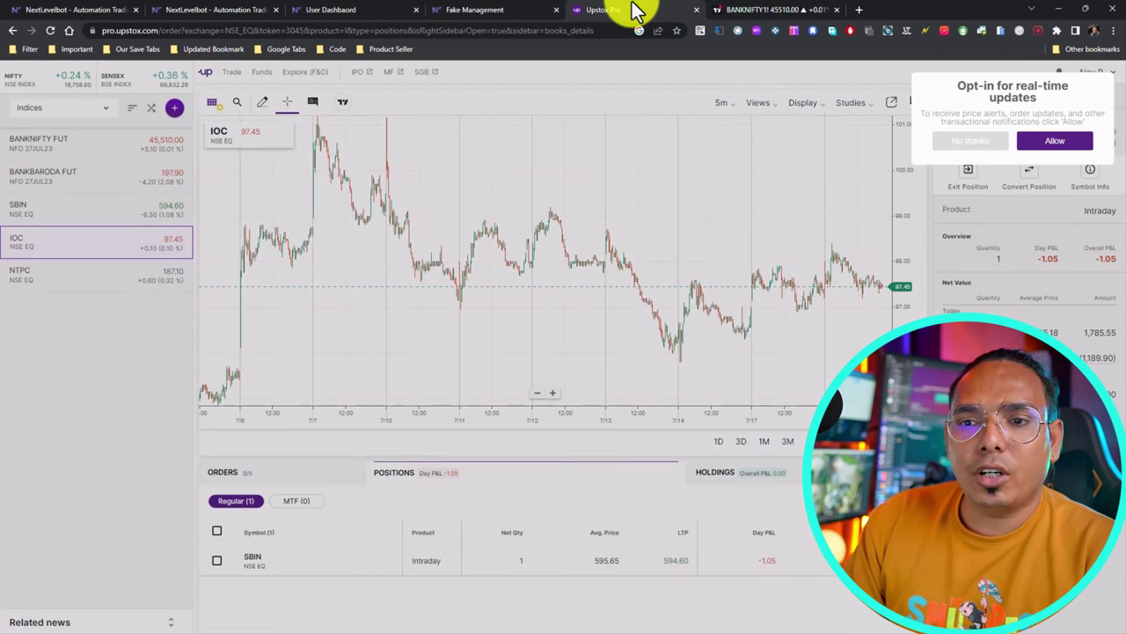
click(728, 9)
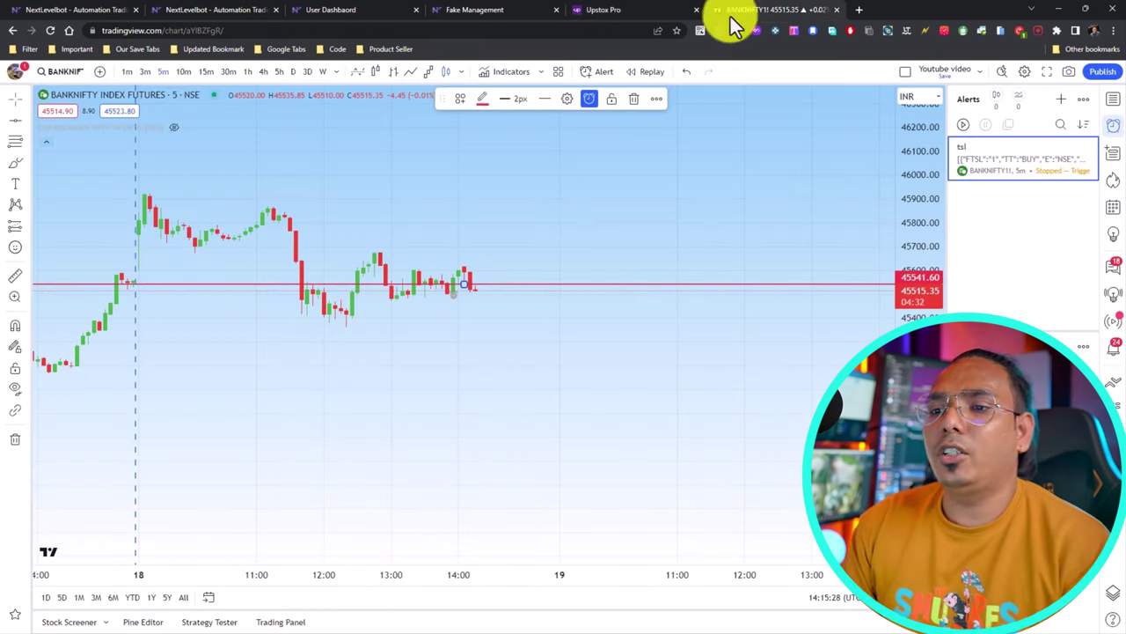
Examine how the LTP, FTSL and T.TSL values relate on the SBIN card in NextLevelBot Fake Management.
click(473, 10)
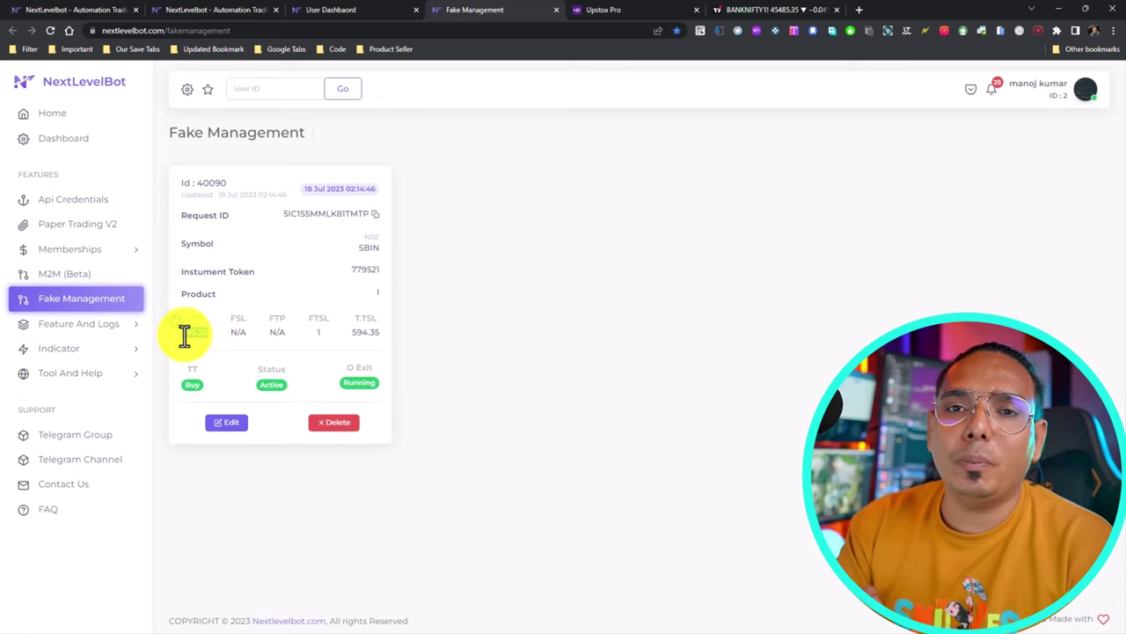
click(325, 323)
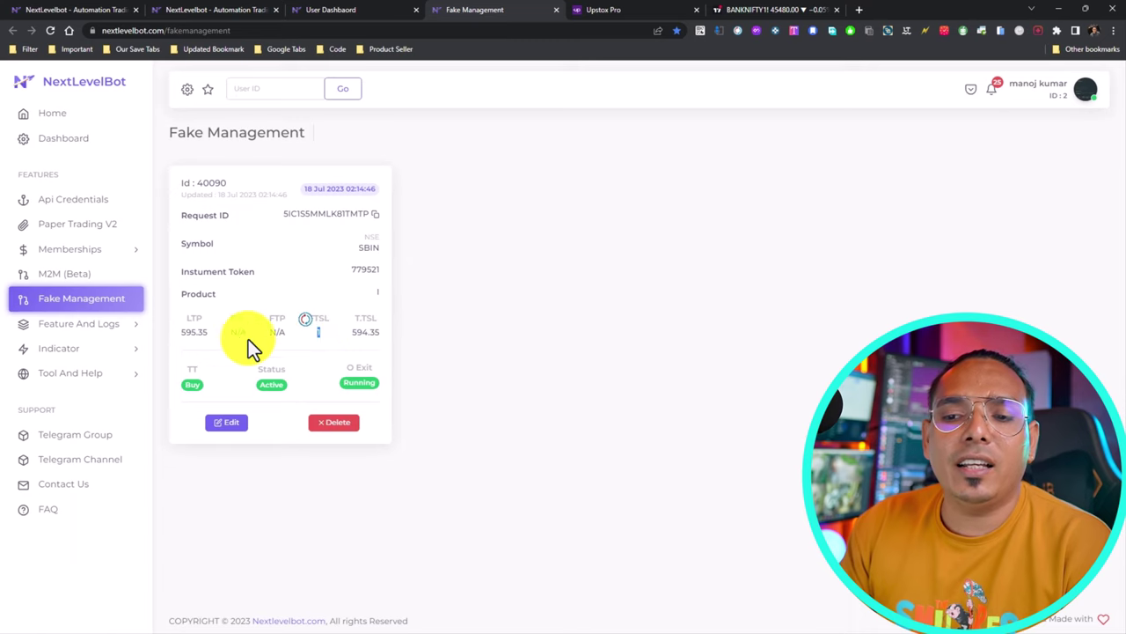
double_click(186, 332)
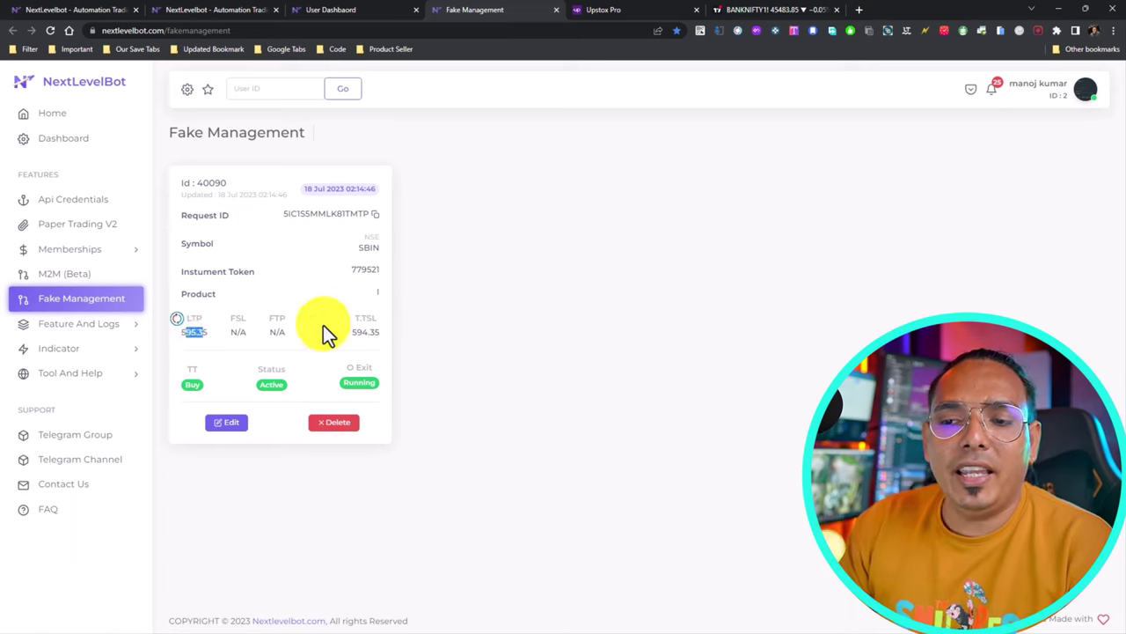
click(323, 325)
double_click(369, 333)
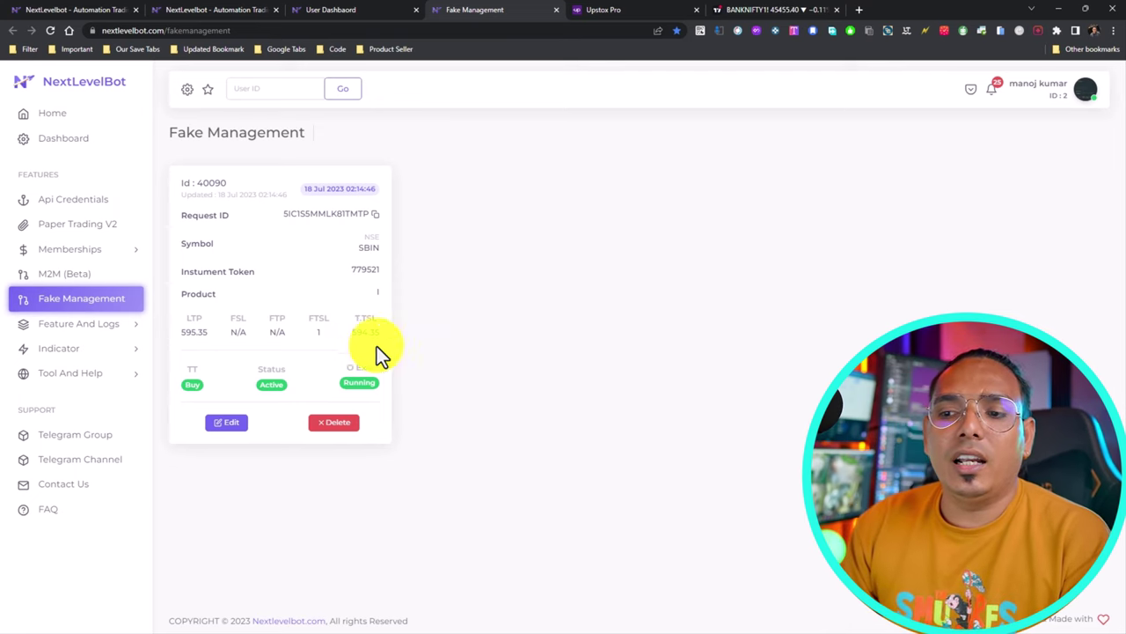
click(186, 345)
double_click(197, 332)
click(348, 335)
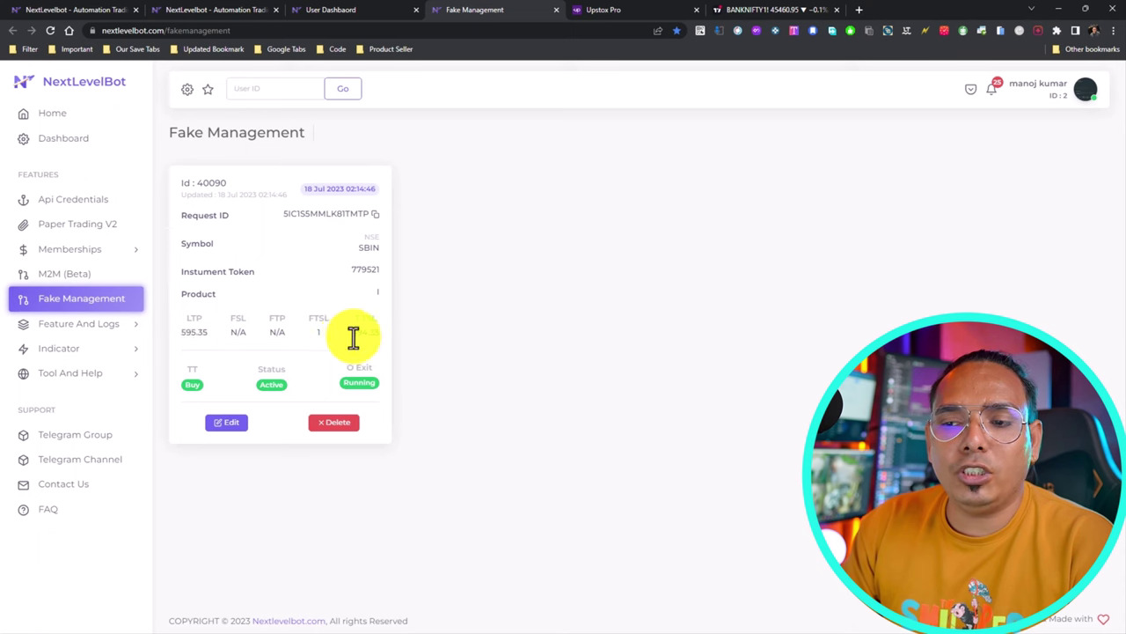
Check the SBIN position in Upstox and detach the Upstox tab into its own window filling the right half of the display.
click(632, 10)
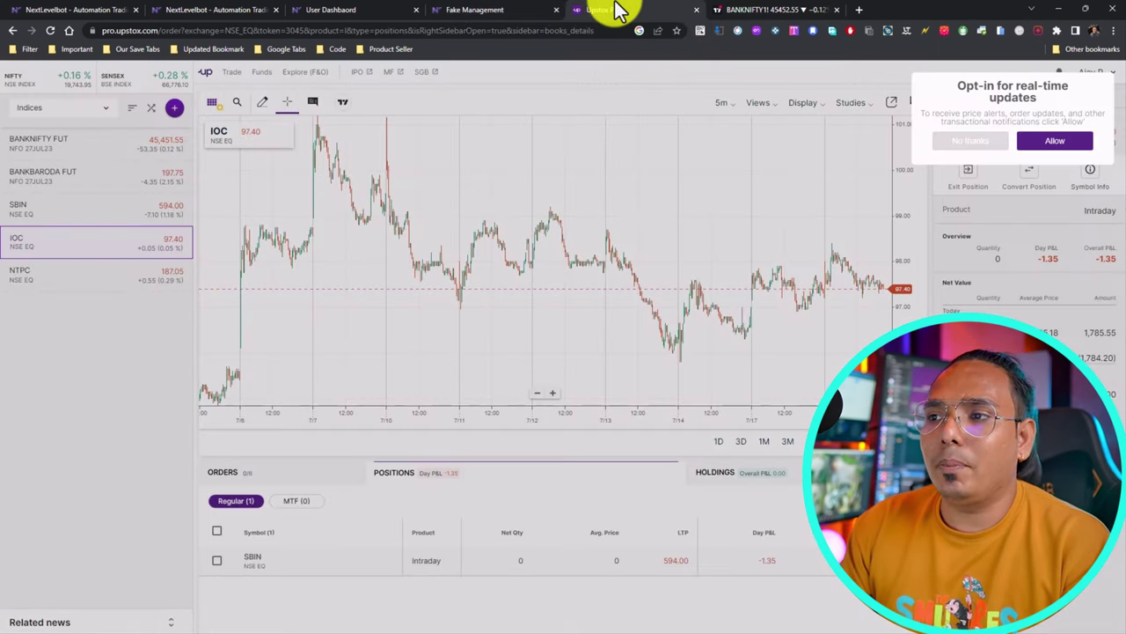
drag(621, 10, 626, 123)
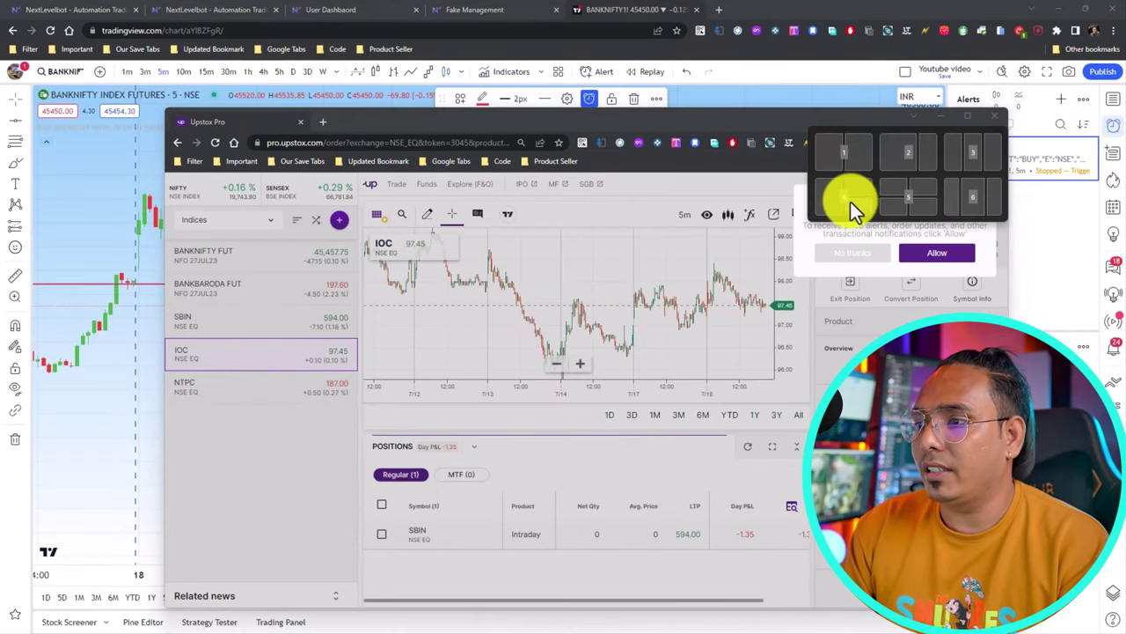
click(857, 149)
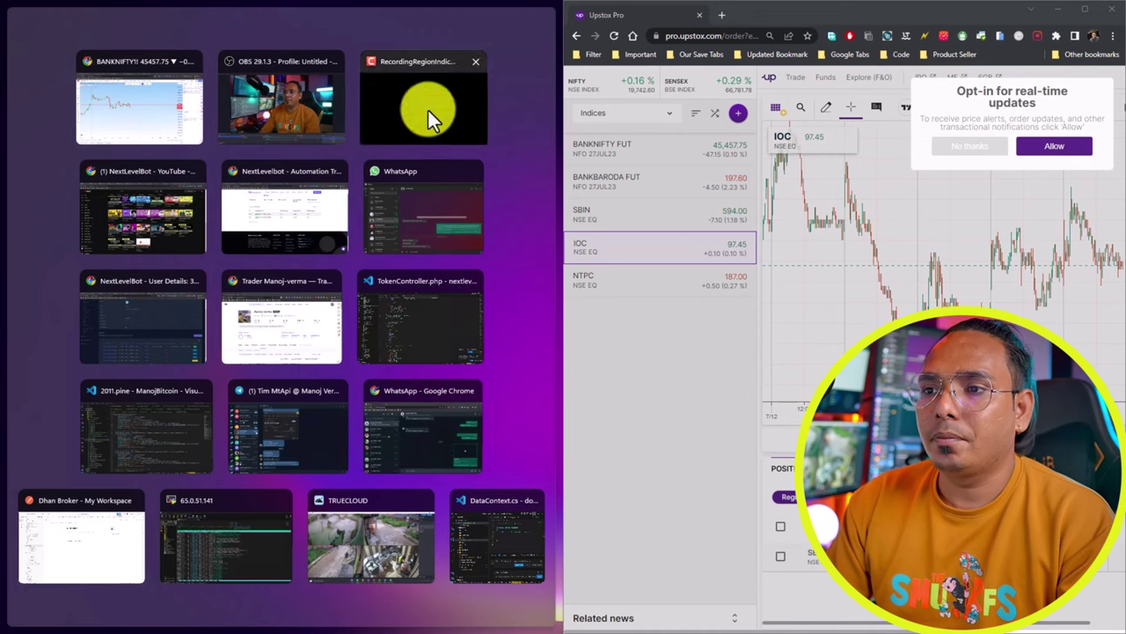
click(507, 208)
click(503, 192)
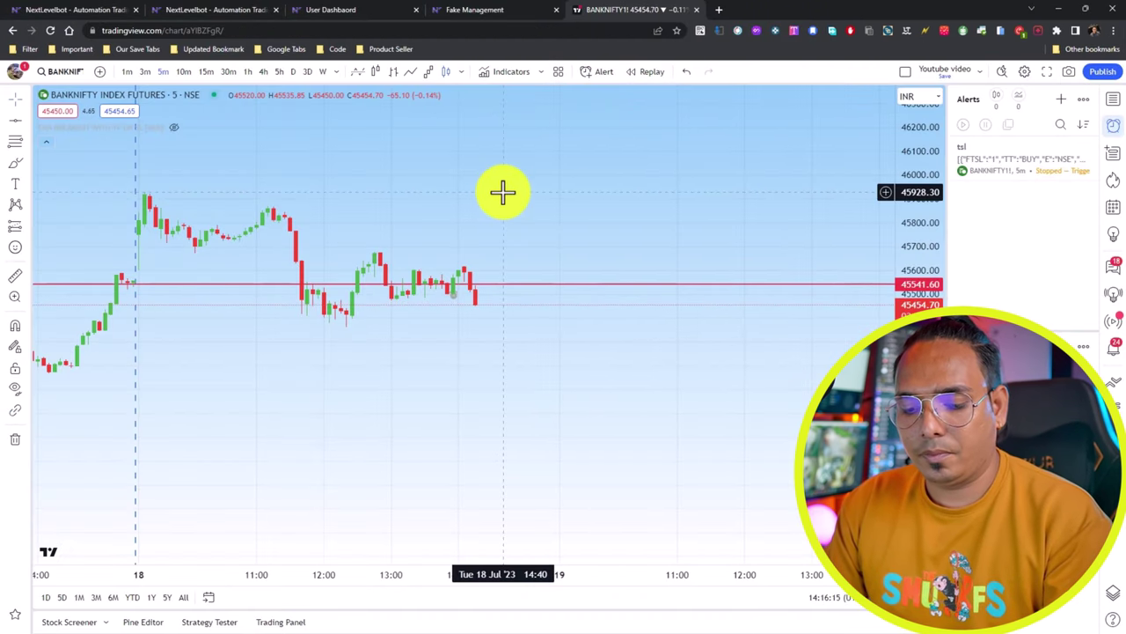
Snap the TradingView browser window into the left half of the display beside Upstox.
mouse_move(1086, 8)
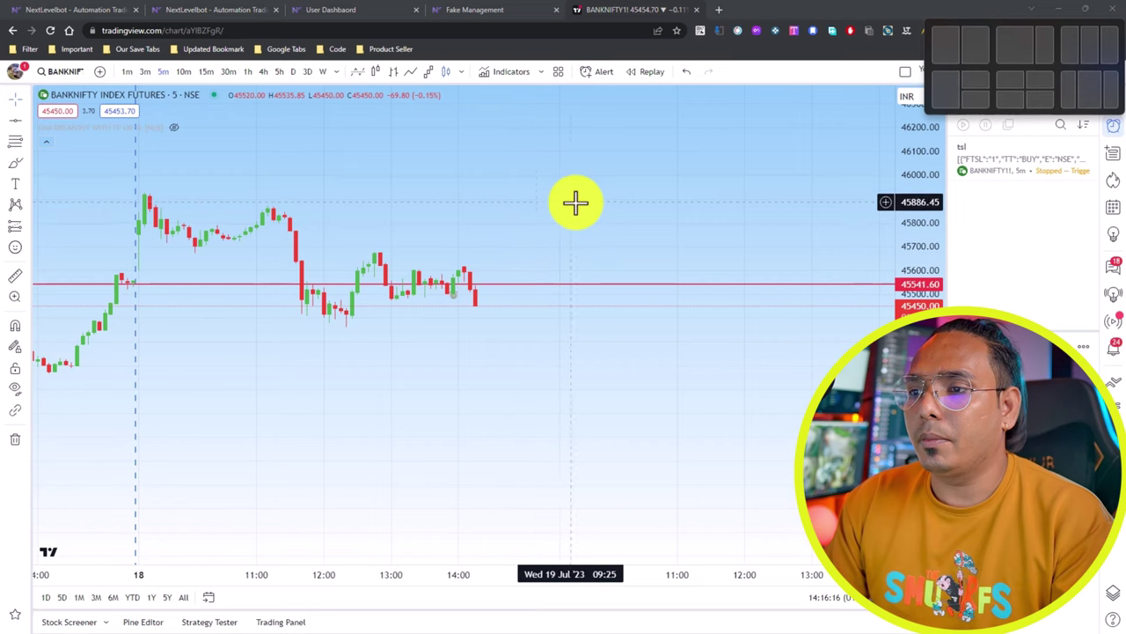
click(932, 50)
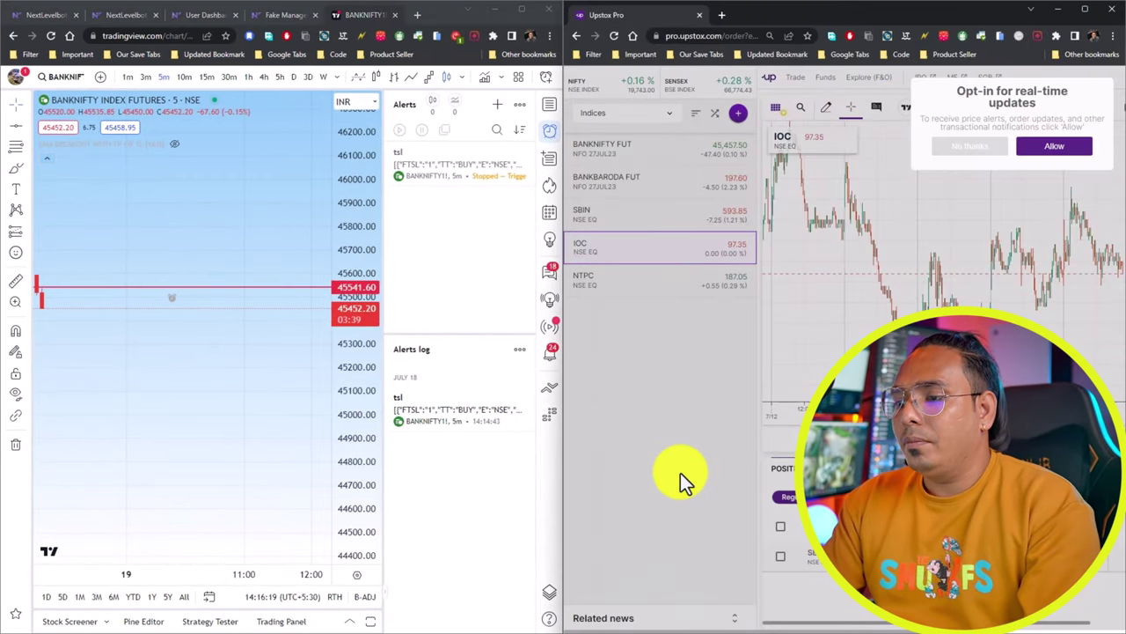
Switch to the NextLevelBot Fake Management page, reload it, and check the exit status and T.TSL on the SBIN card.
click(280, 18)
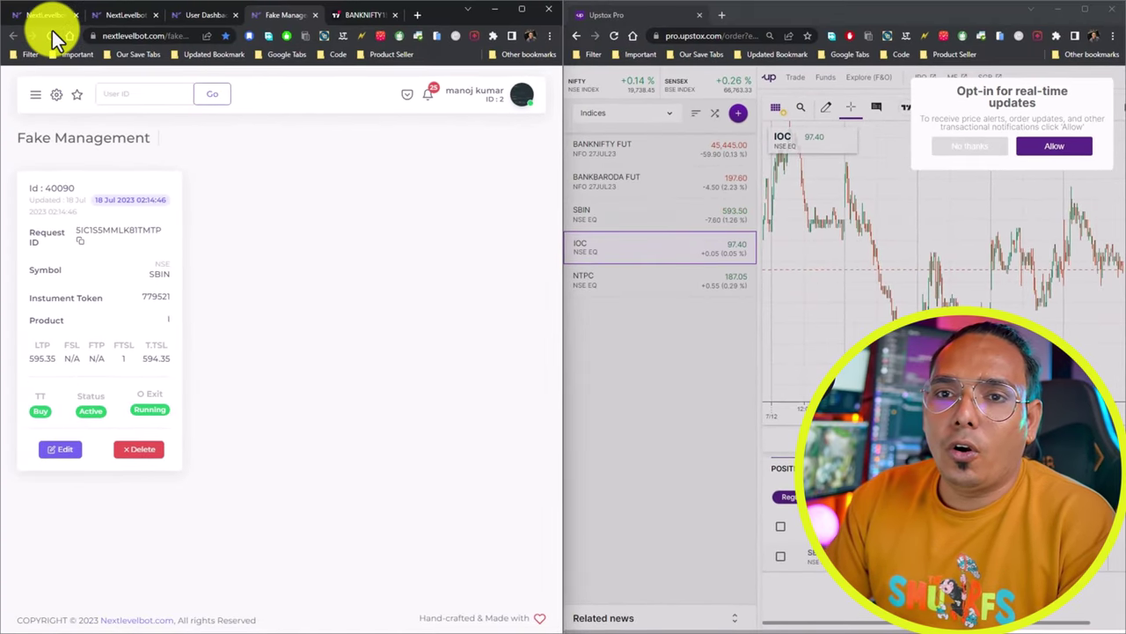
click(52, 38)
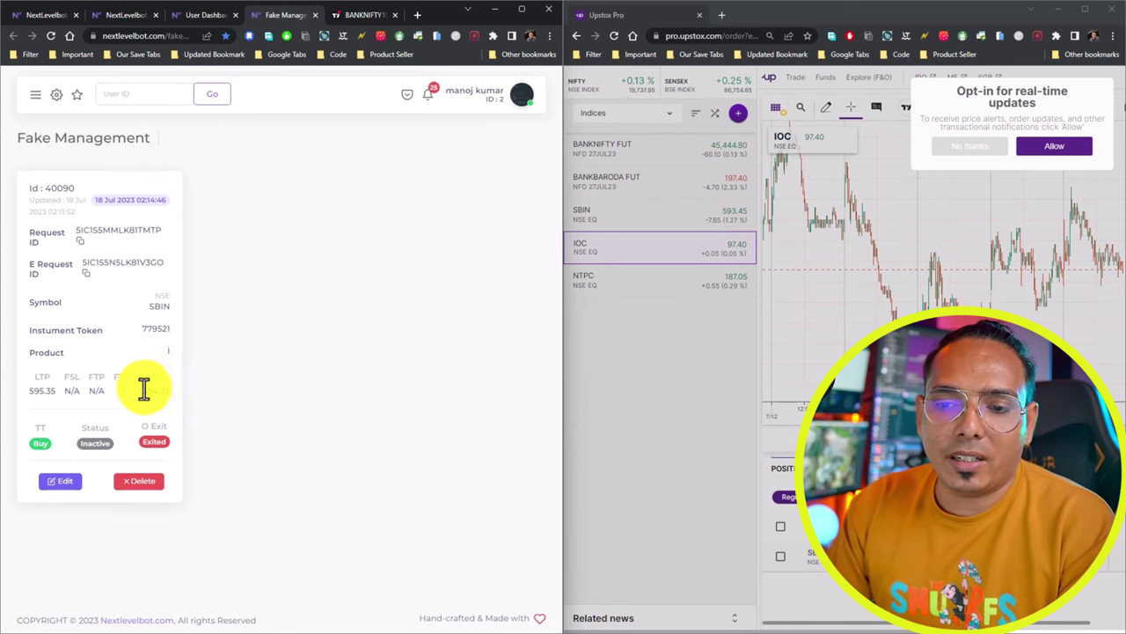
drag(144, 389, 186, 393)
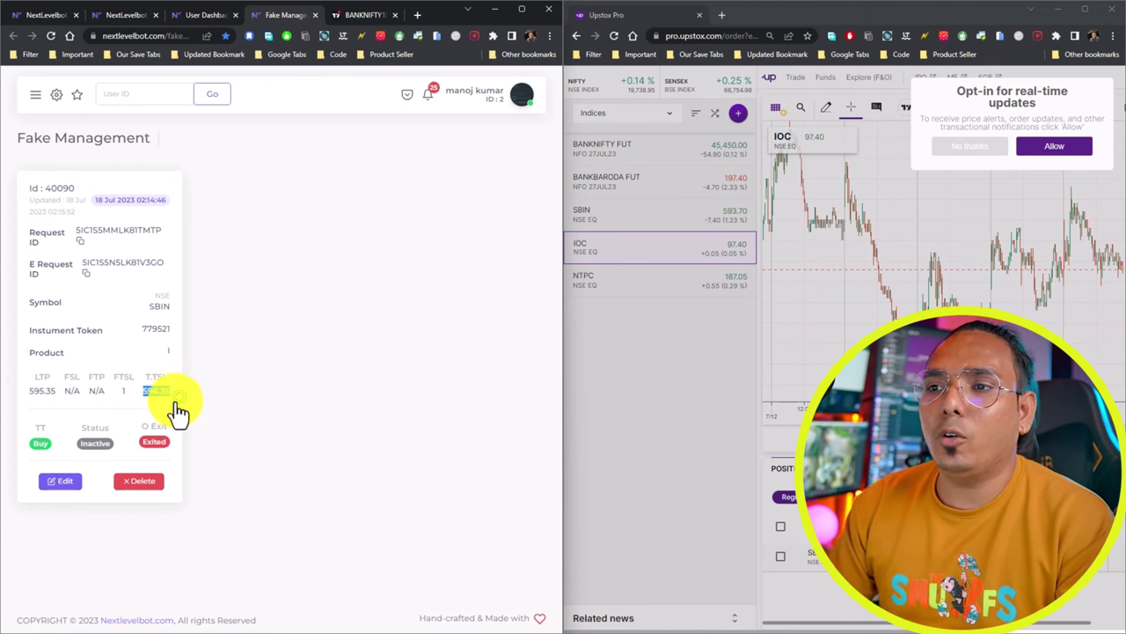
Move the horizontal alert line on TradingView's BANKNIFTY chart to about 45476.35 to retrigger the tsl alert, and reload Fake Management.
click(361, 18)
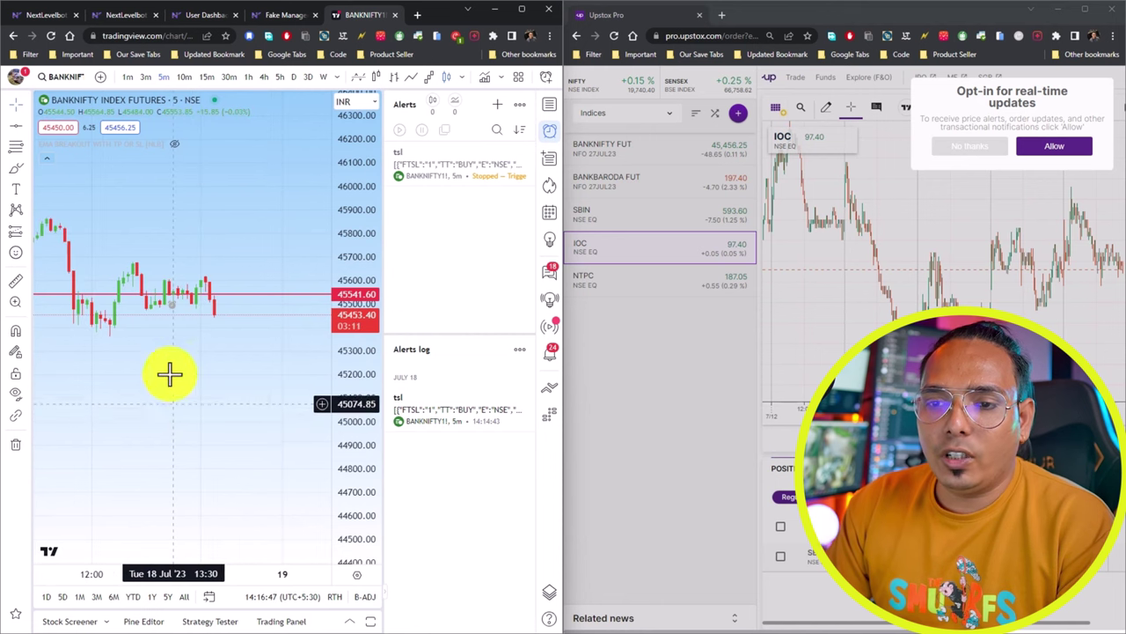
mouse_move(184, 294)
mouse_down()
mouse_move(209, 378)
mouse_move(209, 310)
mouse_up()
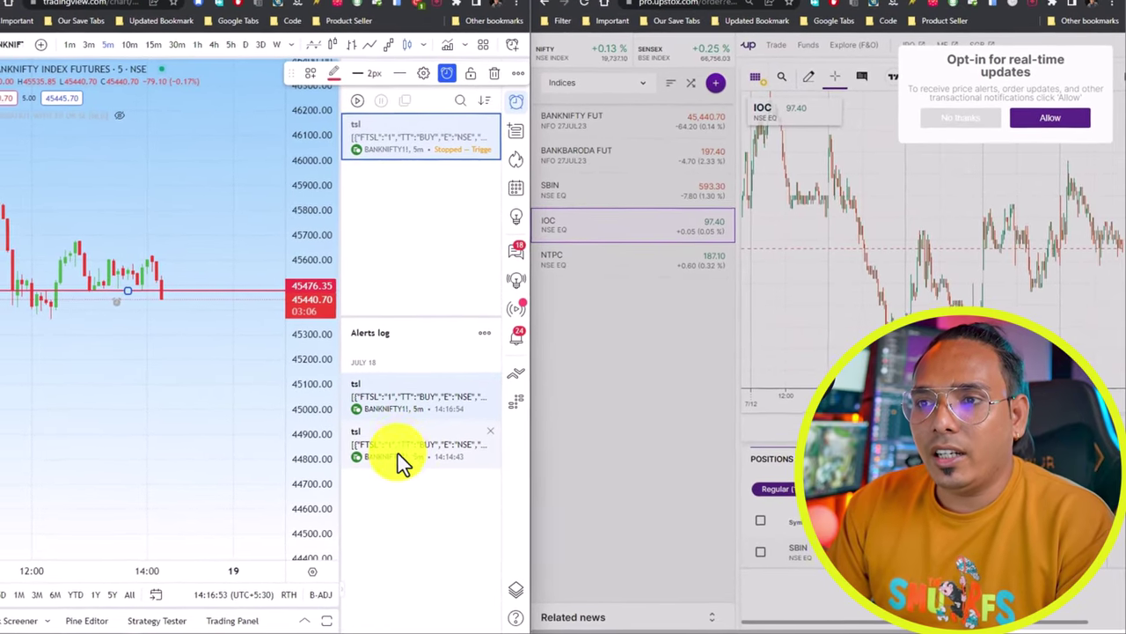
click(290, 16)
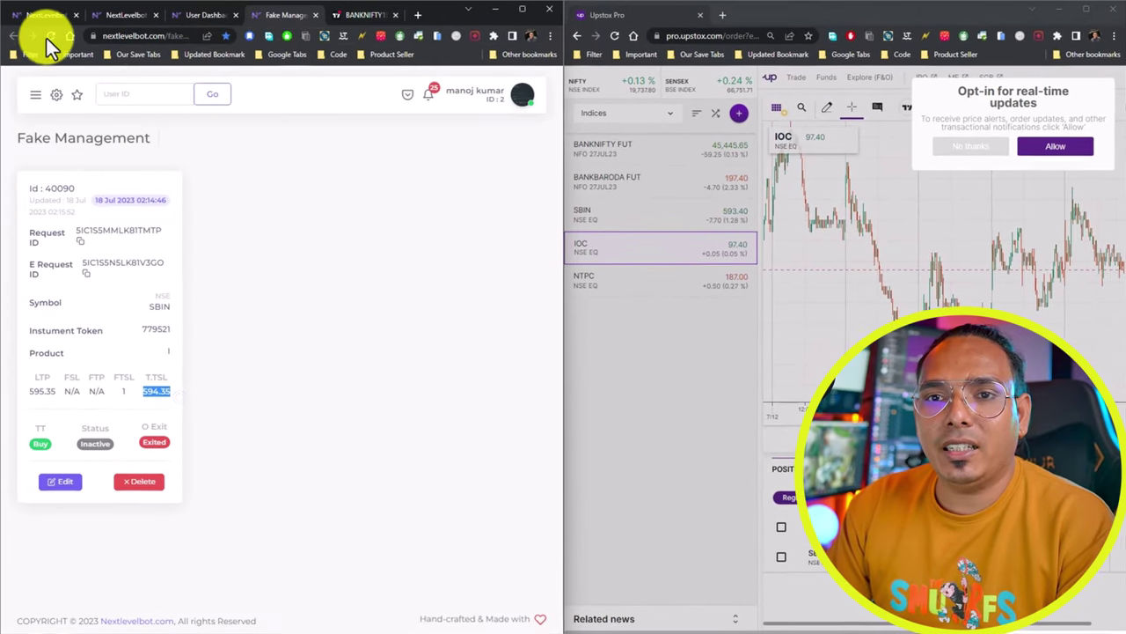
click(47, 37)
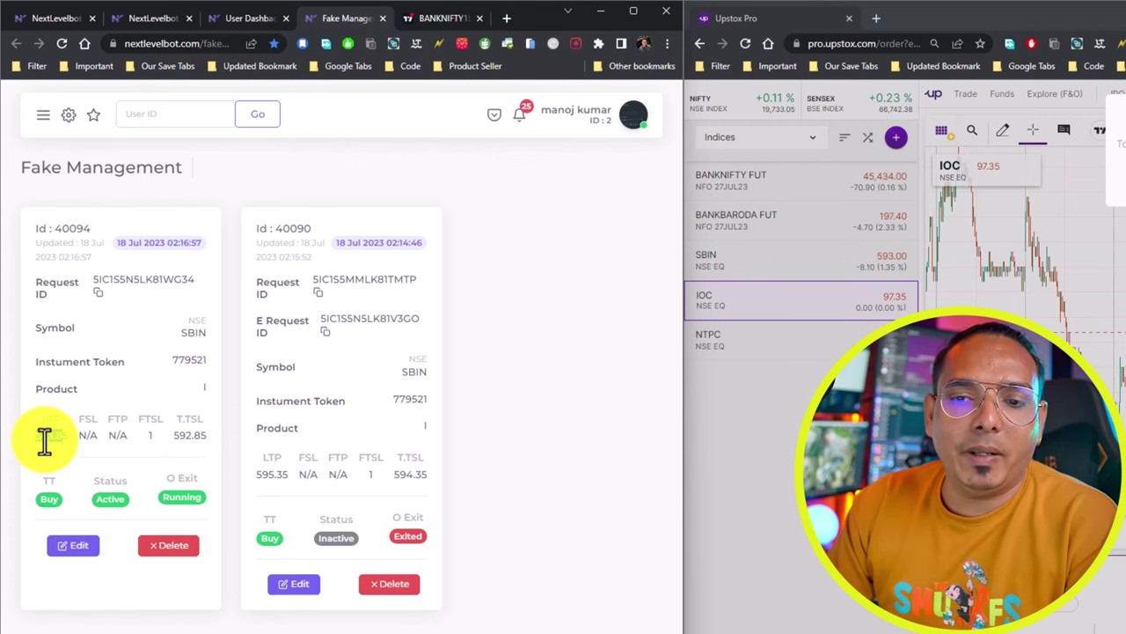
Compare the LTP and T.TSL on the newest SBIN card with Upstox's SBIN price, and reload Fake Management to check the exit status.
drag(35, 432, 71, 440)
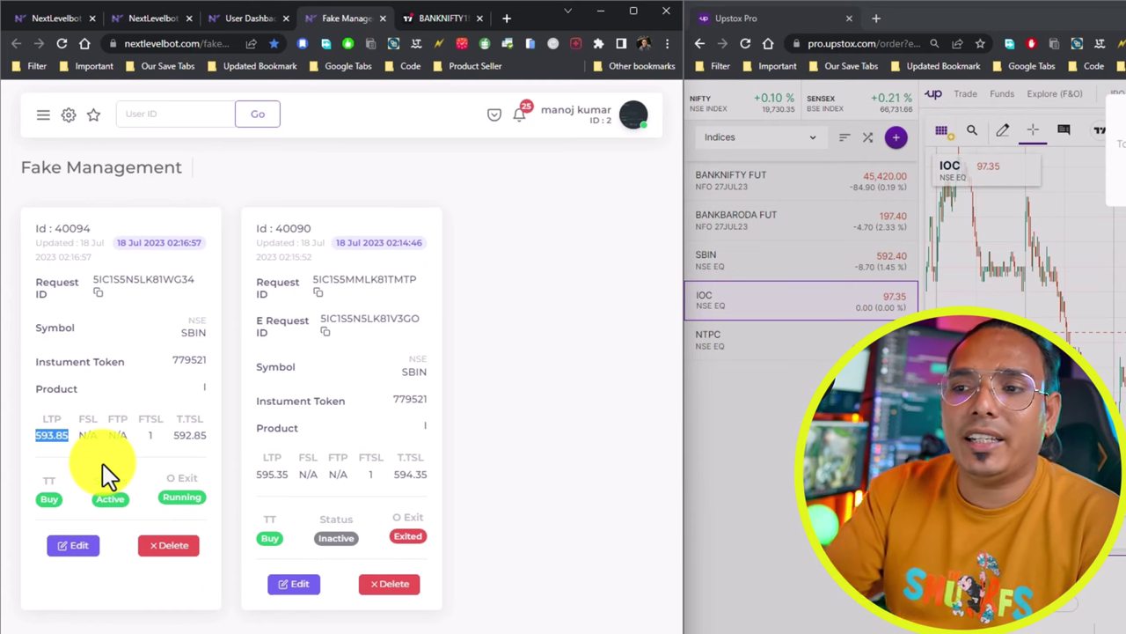
click(52, 438)
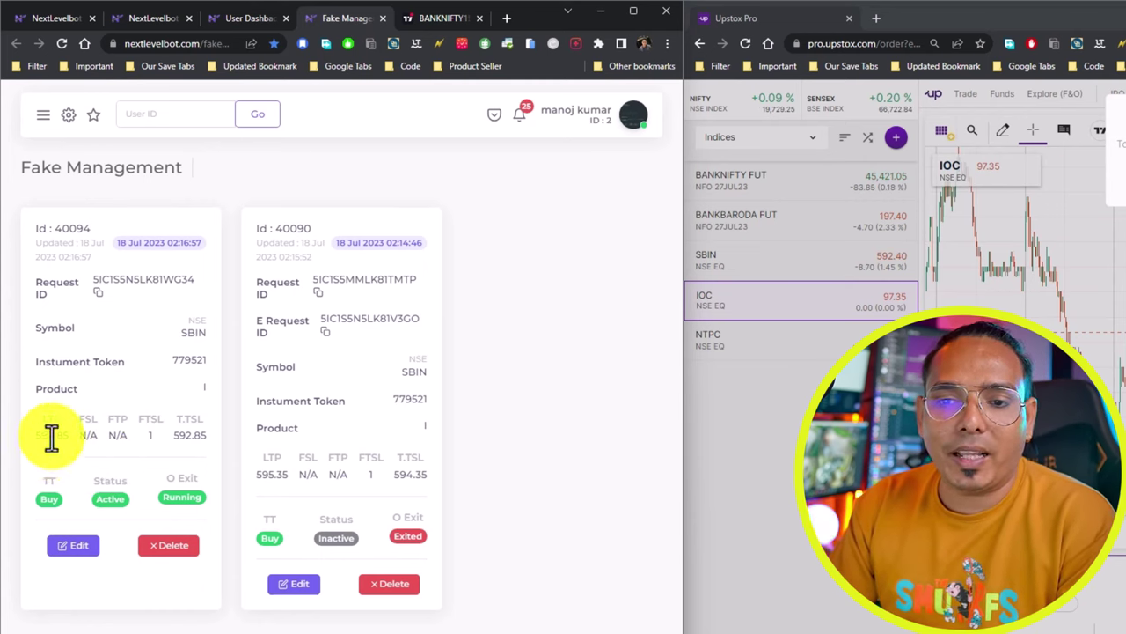
double_click(54, 438)
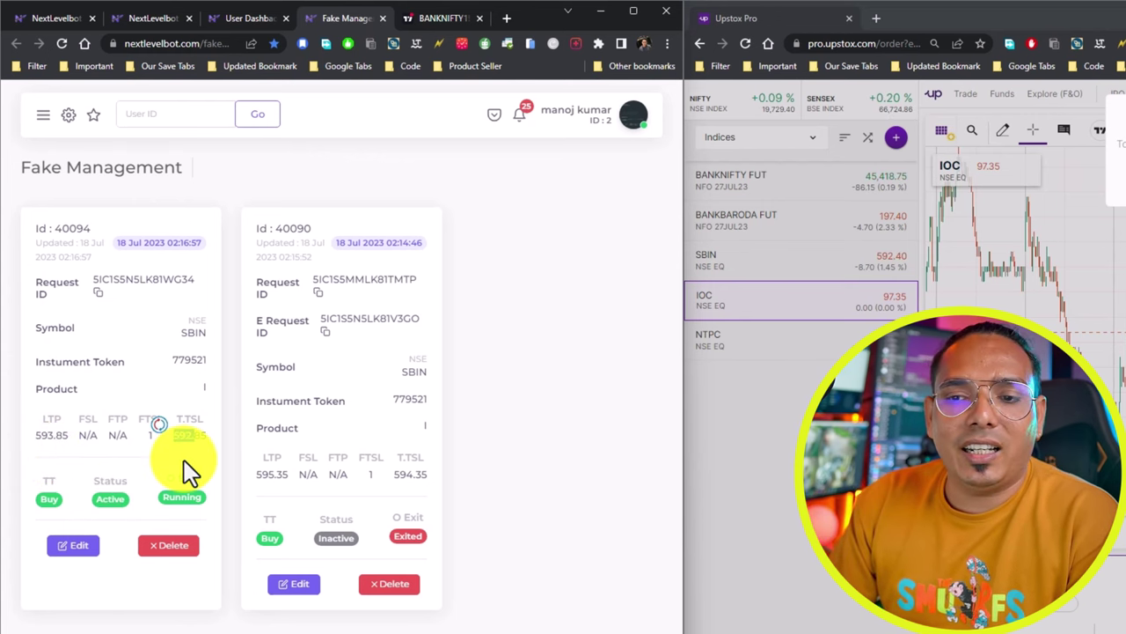
drag(184, 467, 201, 442)
double_click(176, 436)
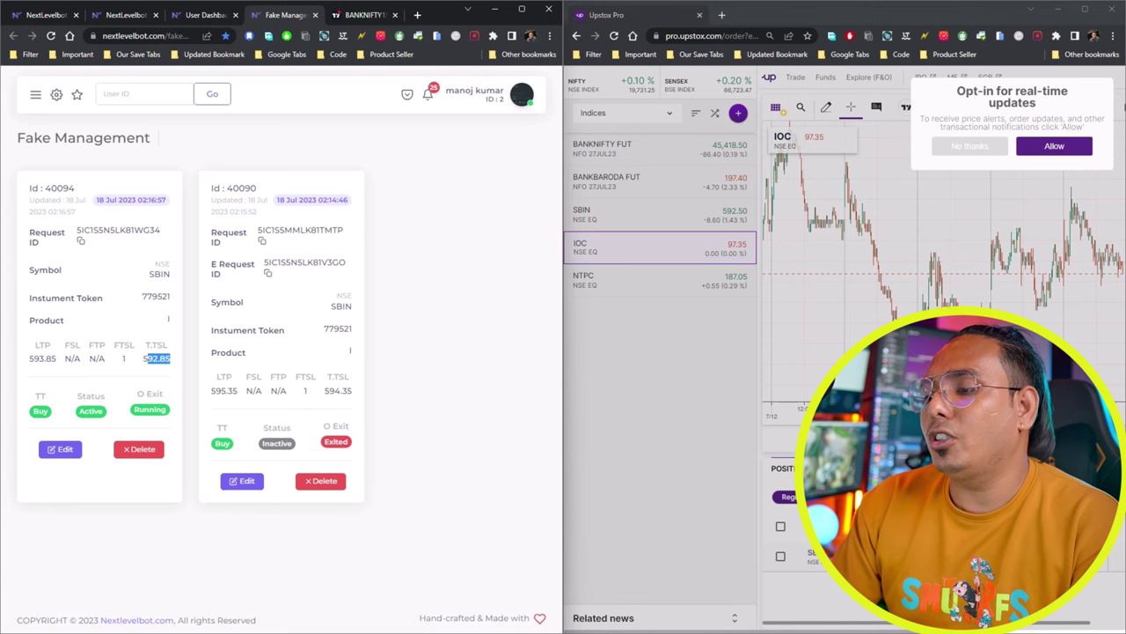
key(alt+Tab)
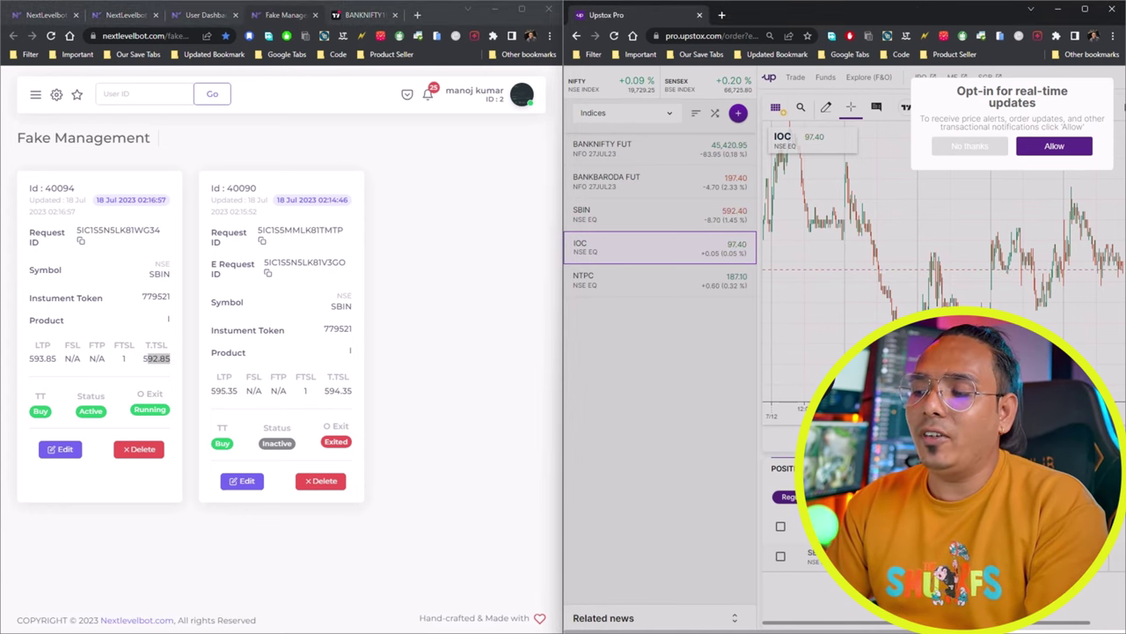
click(47, 35)
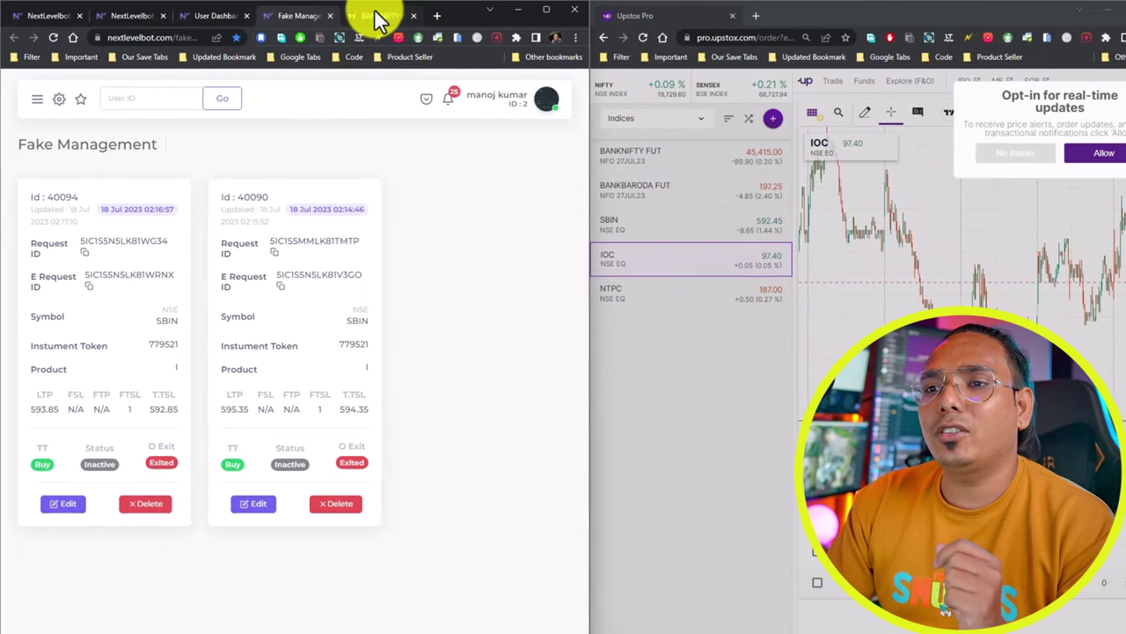
Set the quantity Q to 2 in the message of the tsl alert in TradingView and save the alert.
click(441, 17)
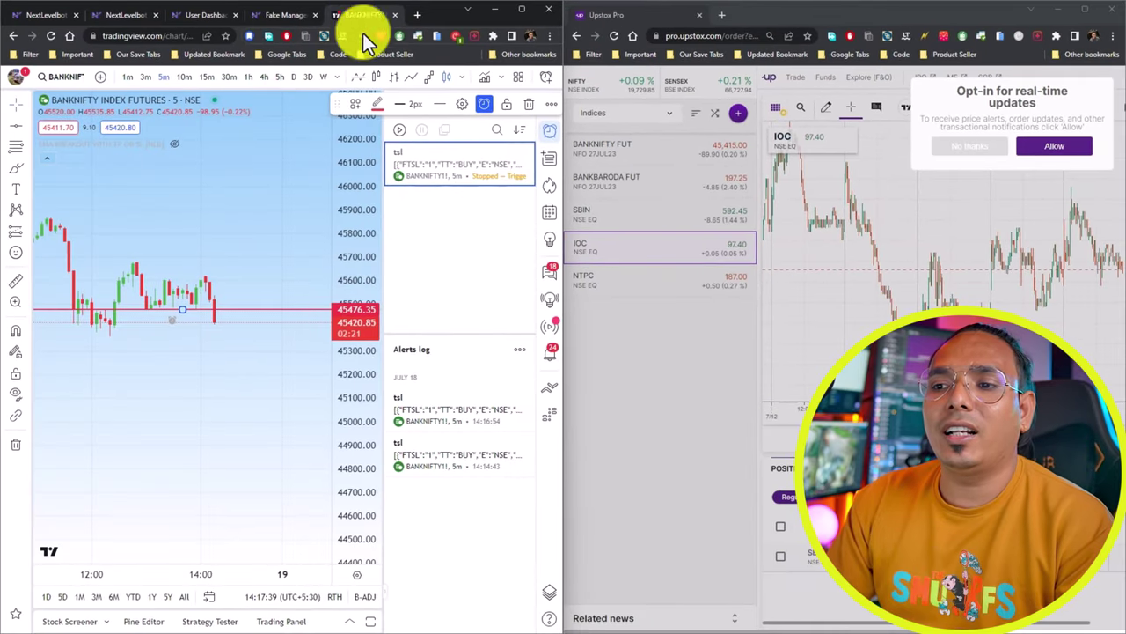
click(509, 151)
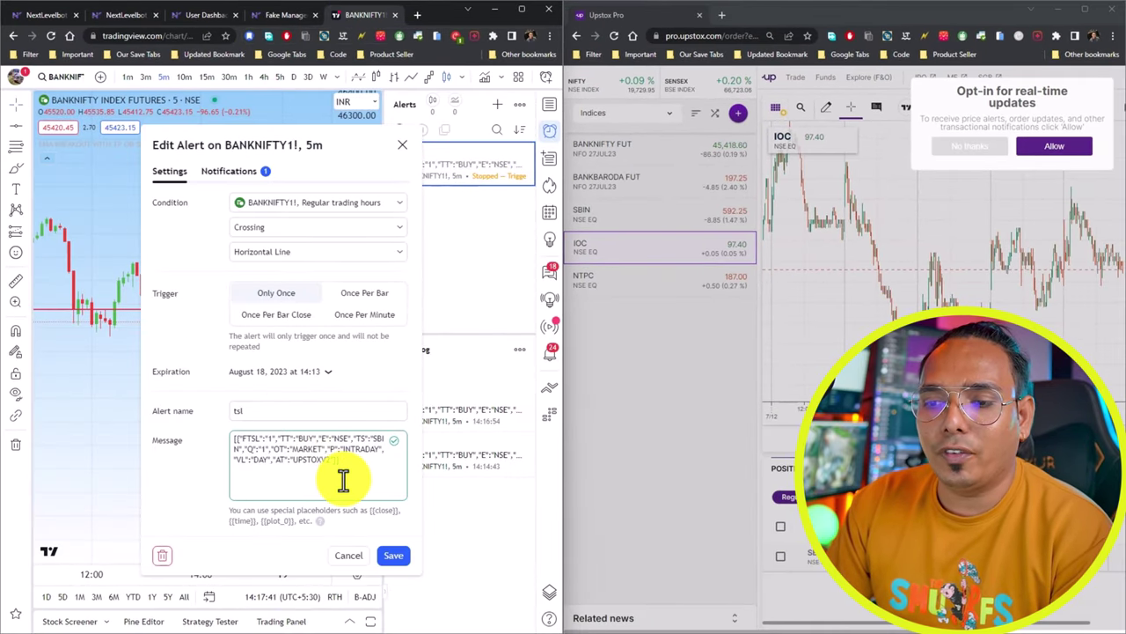
click(262, 454)
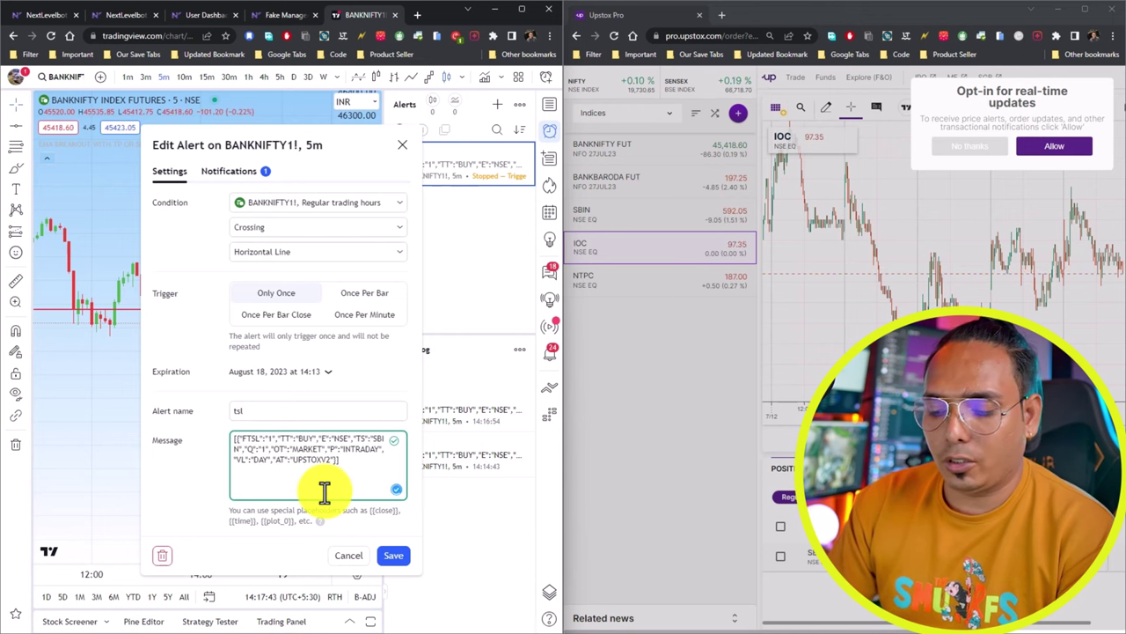
key(BackSpace)
text(2)
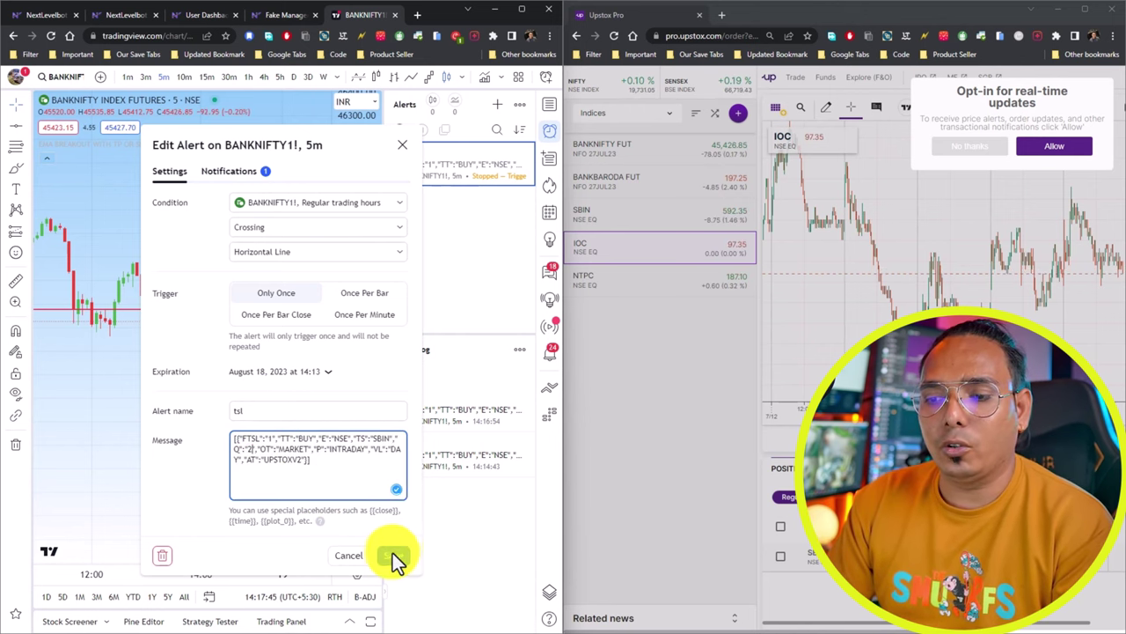
click(393, 554)
Shift the horizontal alert line on the BANKNIFTY chart to trigger the tsl alert, and check the new SBIN card's T.TSL in Fake Management.
mouse_move(184, 308)
mouse_down()
mouse_move(196, 370)
mouse_move(158, 314)
mouse_move(171, 305)
mouse_up()
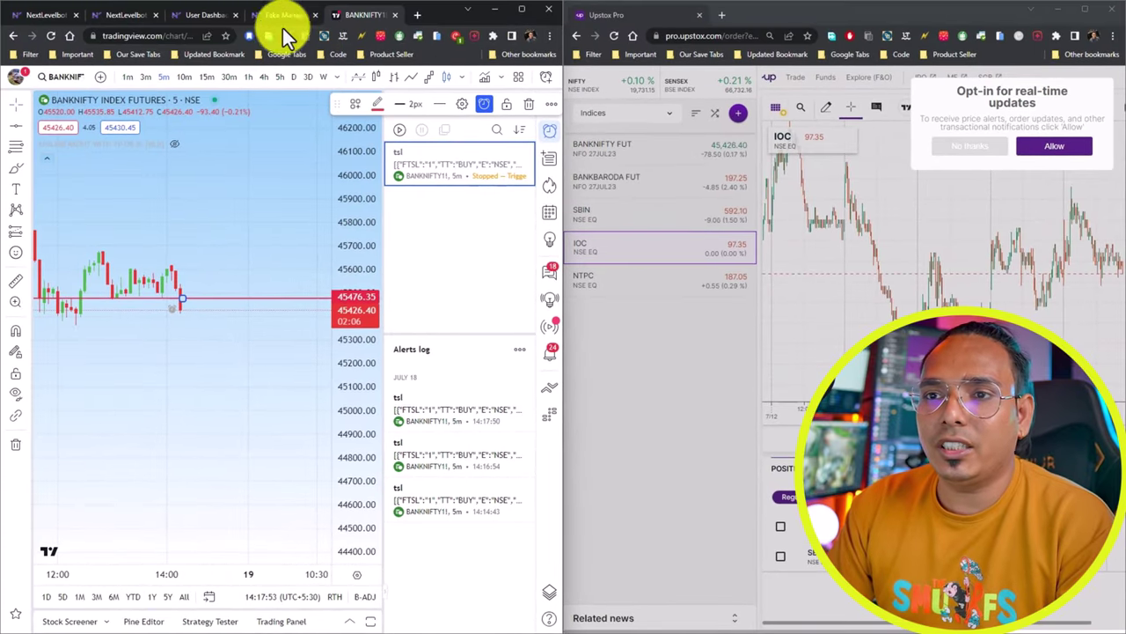
click(278, 17)
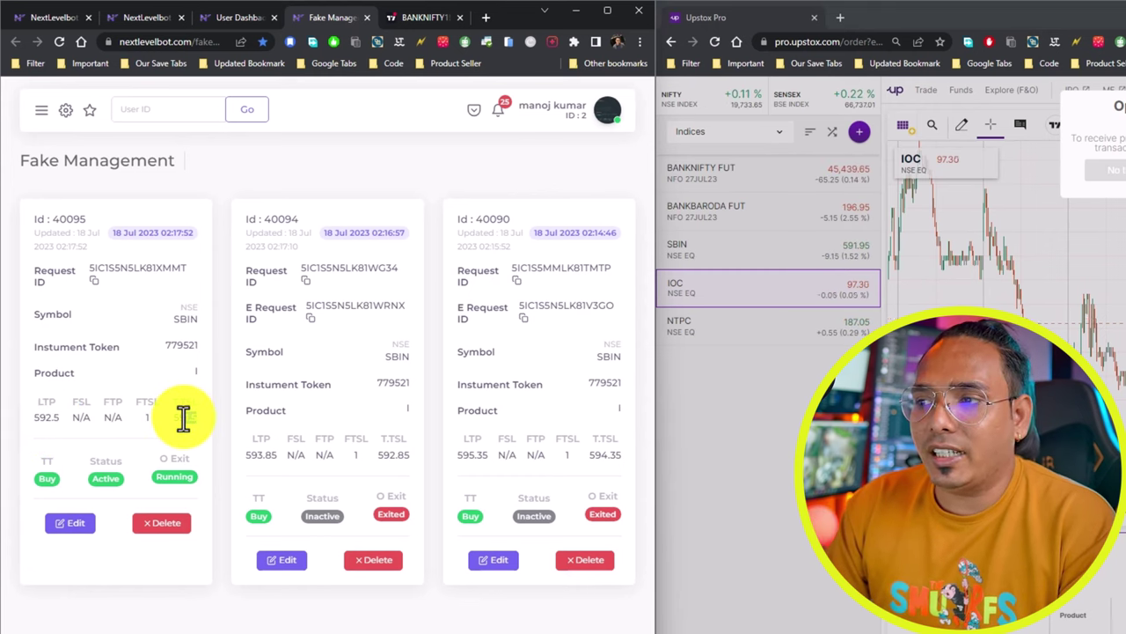
drag(197, 417, 174, 404)
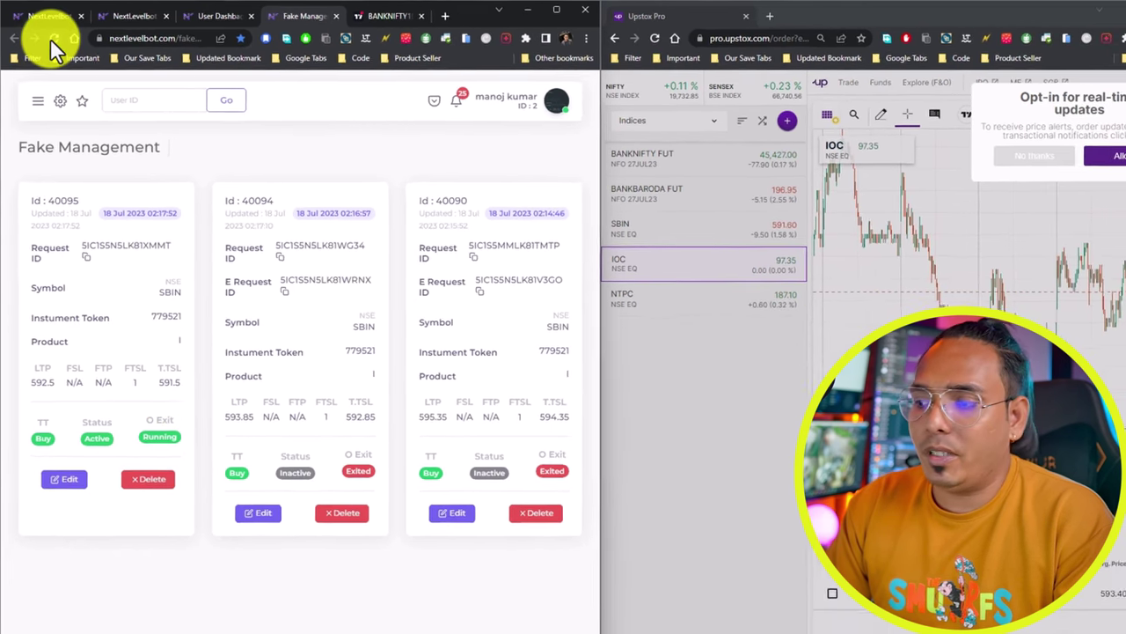
Reload the Fake Management page repeatedly to follow the status and exit of the newest SBIN order.
click(58, 42)
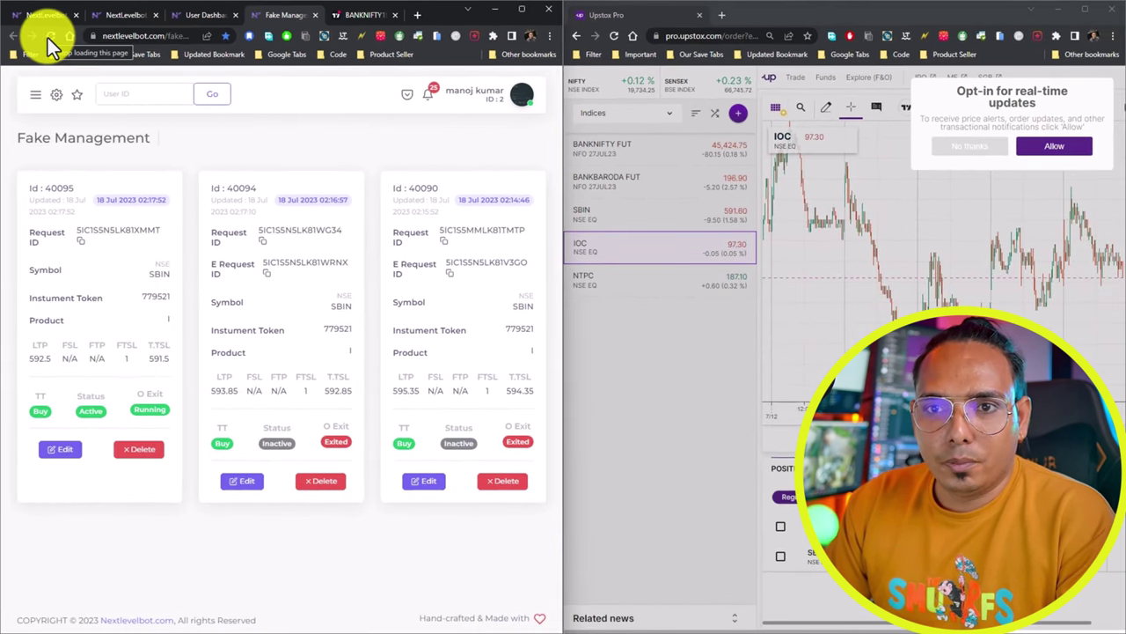
click(52, 38)
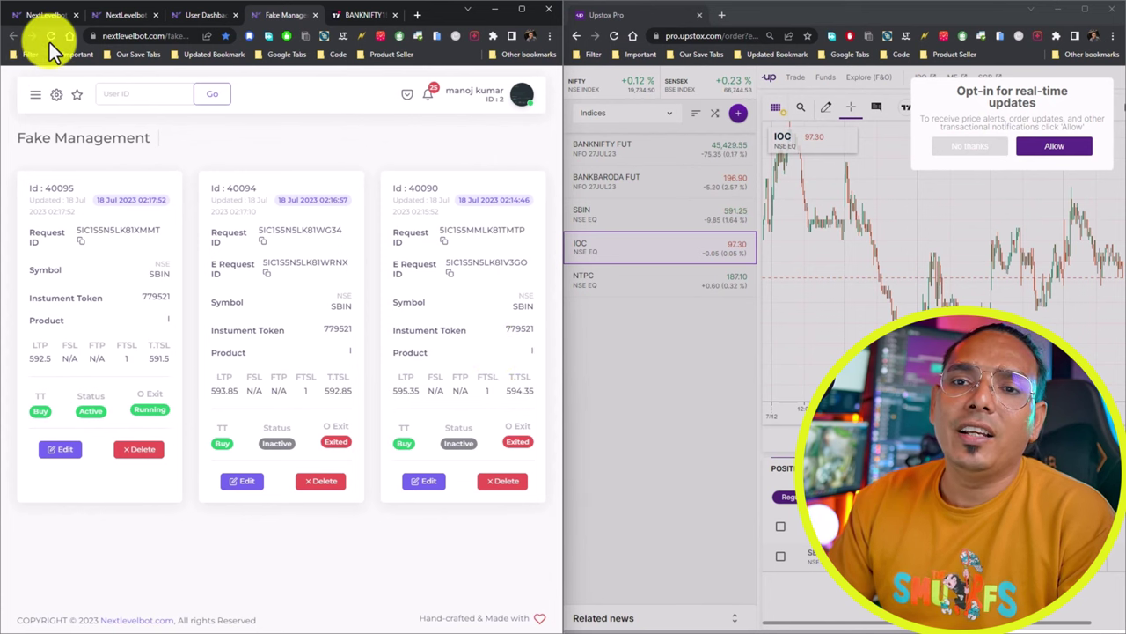
click(50, 38)
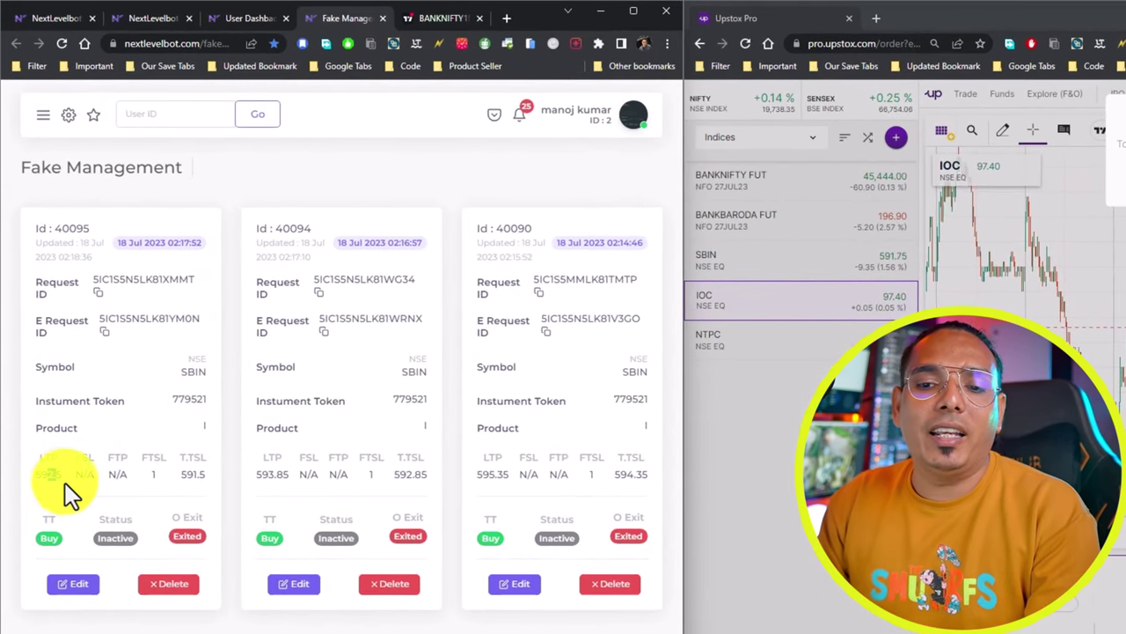
Examine how the LTP, FTSL and T.TSL values relate on the newest exited SBIN card.
drag(61, 479, 24, 480)
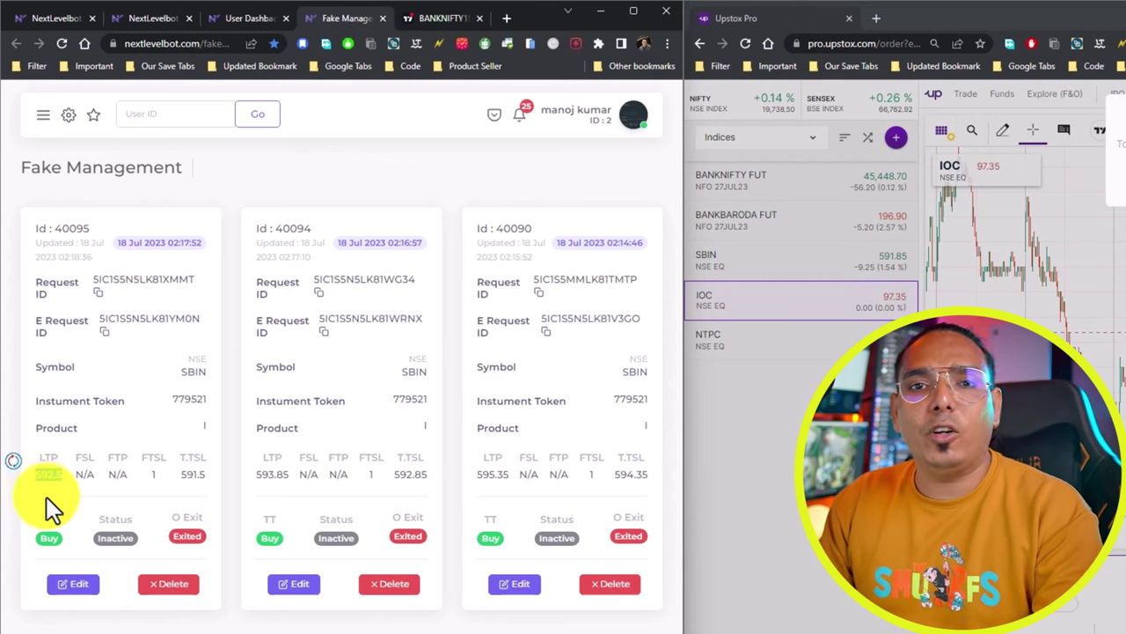
click(154, 473)
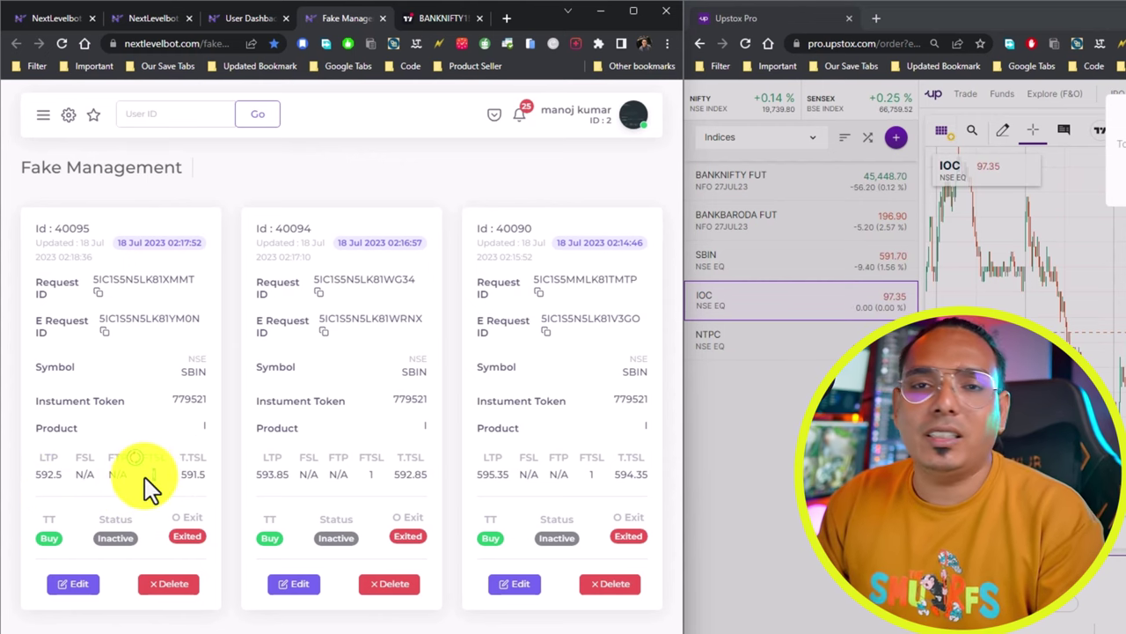
drag(114, 498, 70, 470)
click(156, 501)
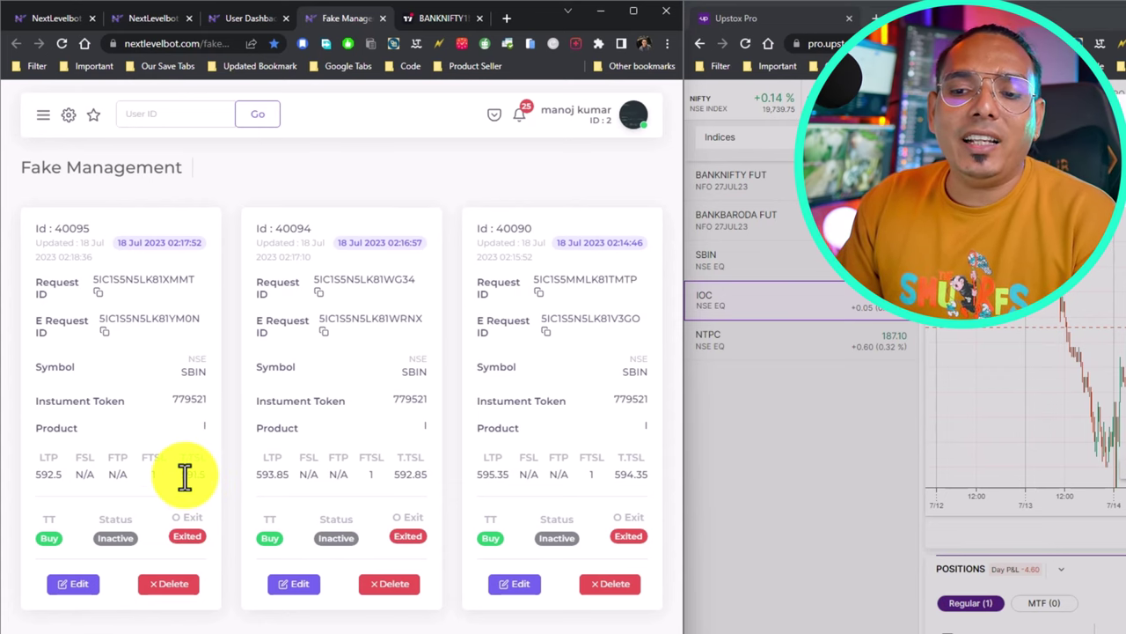
click(203, 480)
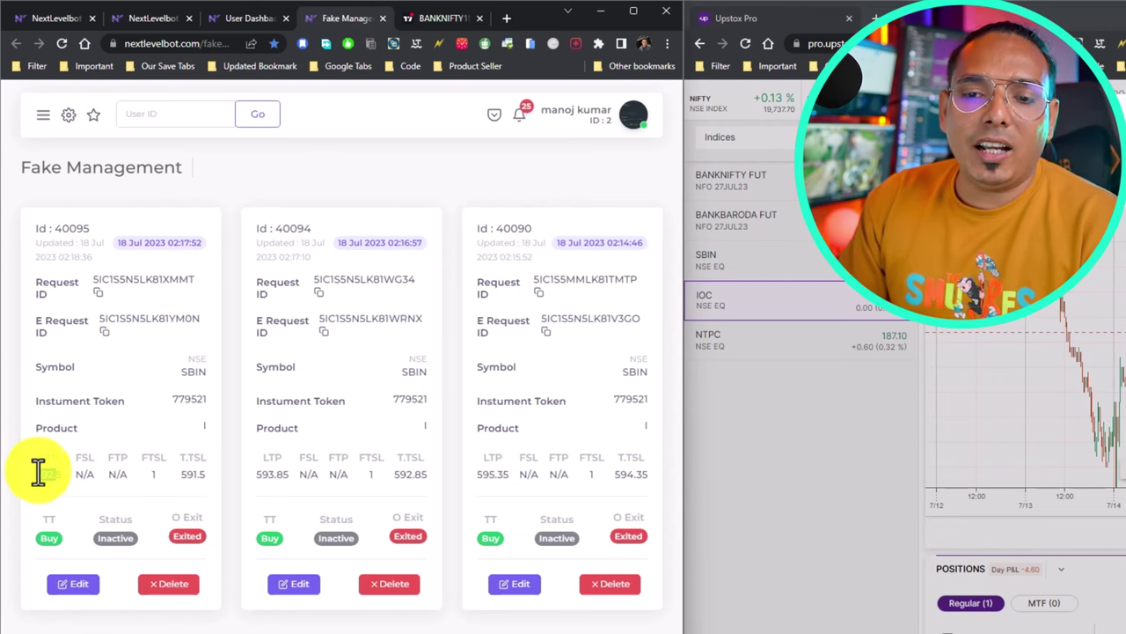
double_click(40, 472)
click(198, 480)
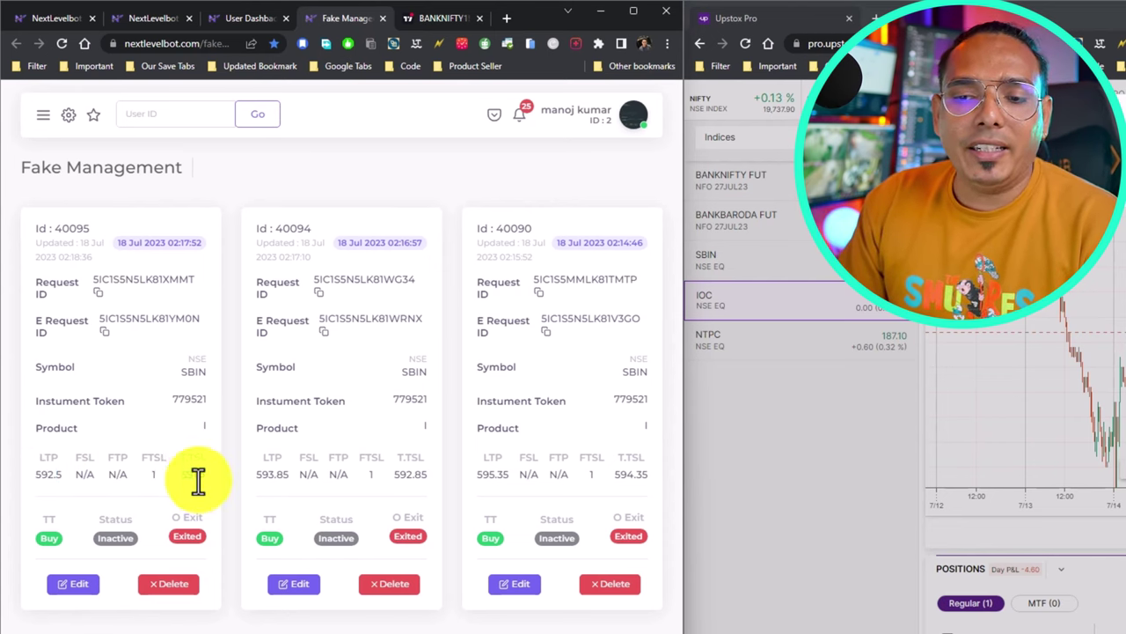
drag(200, 475, 183, 475)
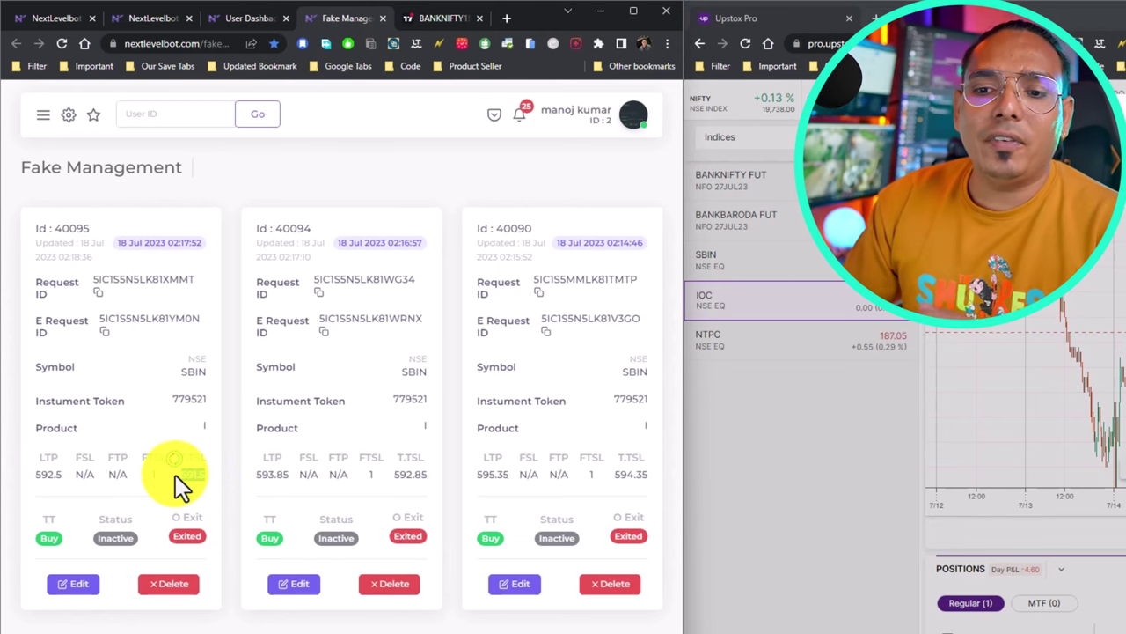
click(193, 469)
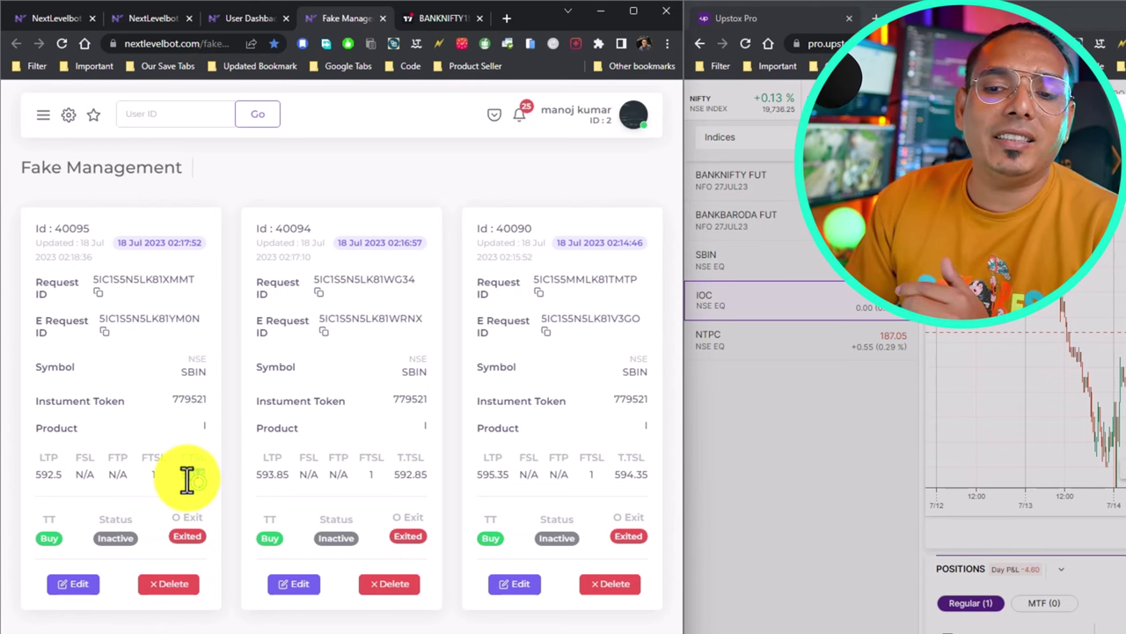
double_click(193, 480)
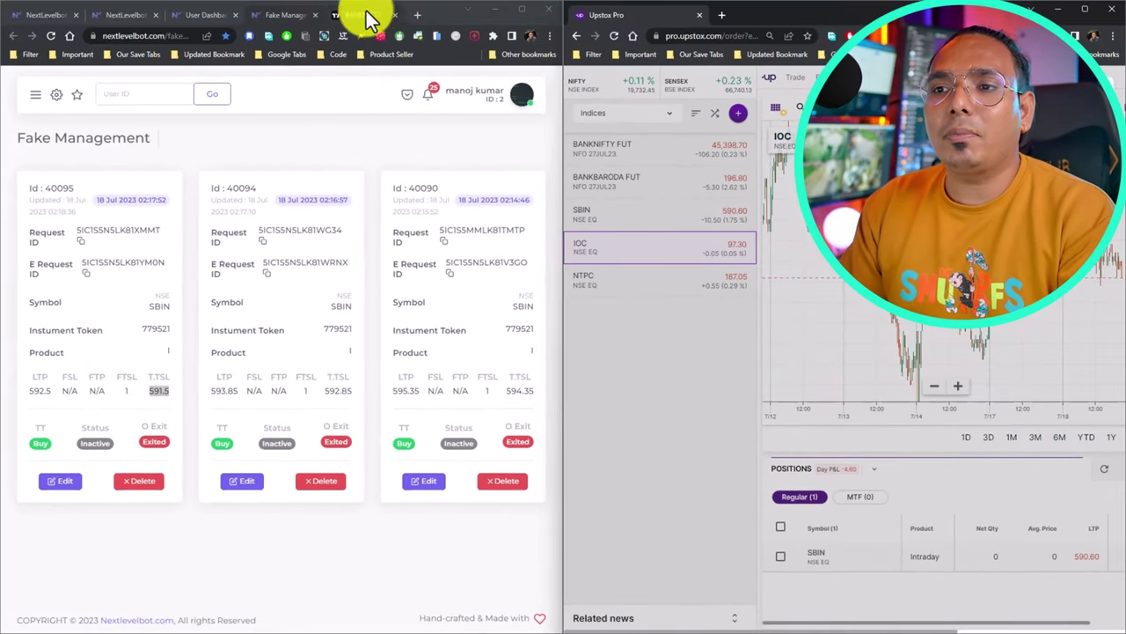
Open the tsl alert in TradingView for editing and set the quantity Q to 1 in its message.
click(362, 14)
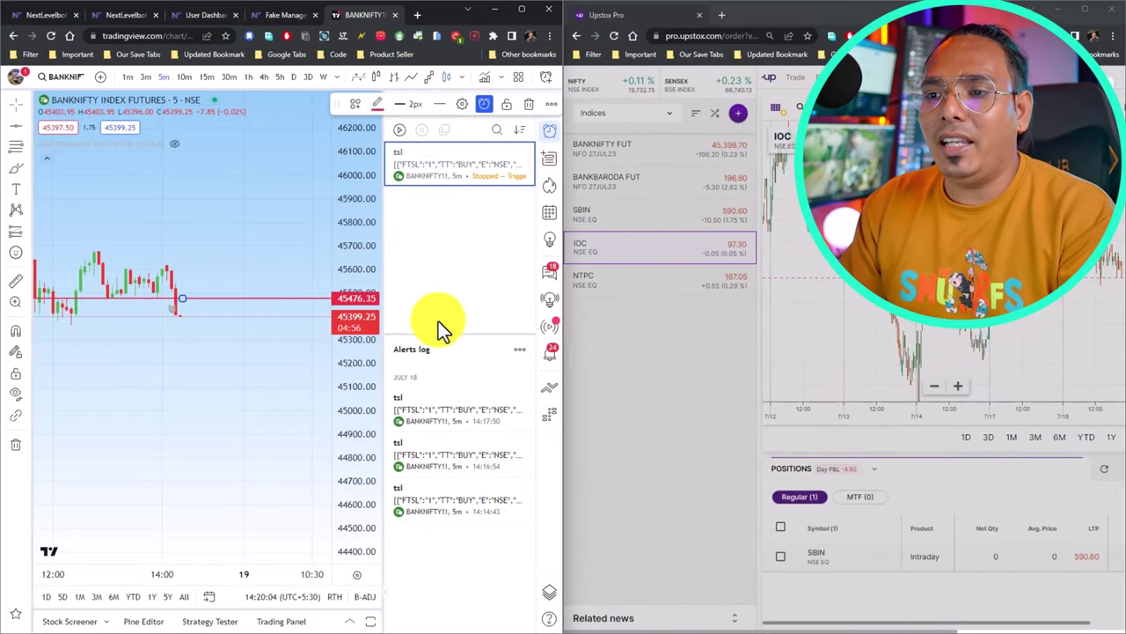
double_click(510, 155)
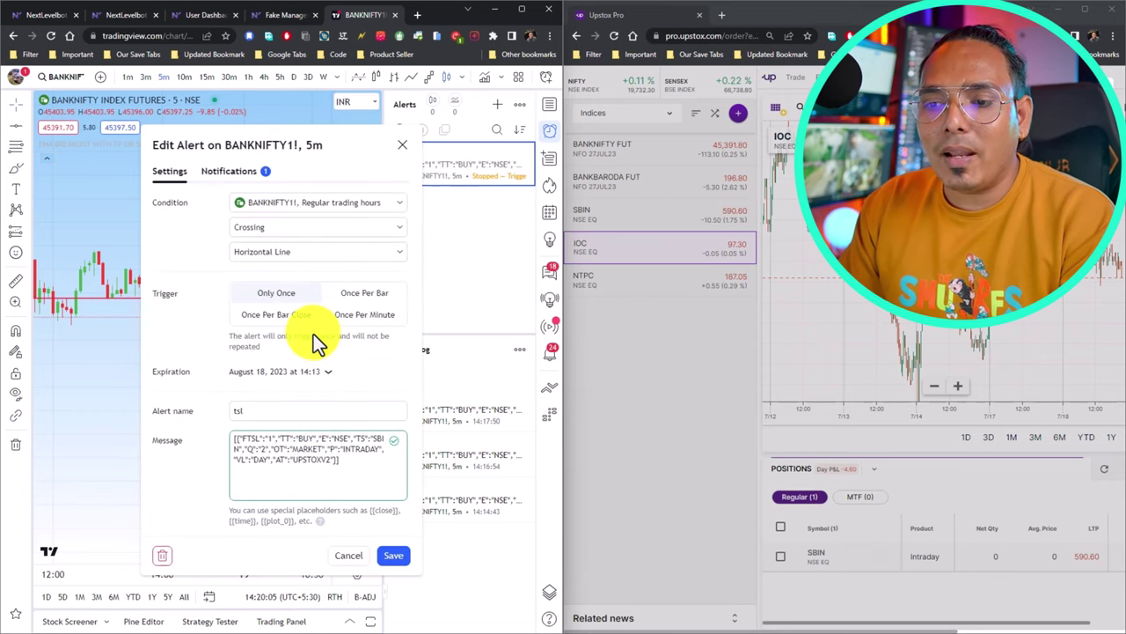
click(264, 457)
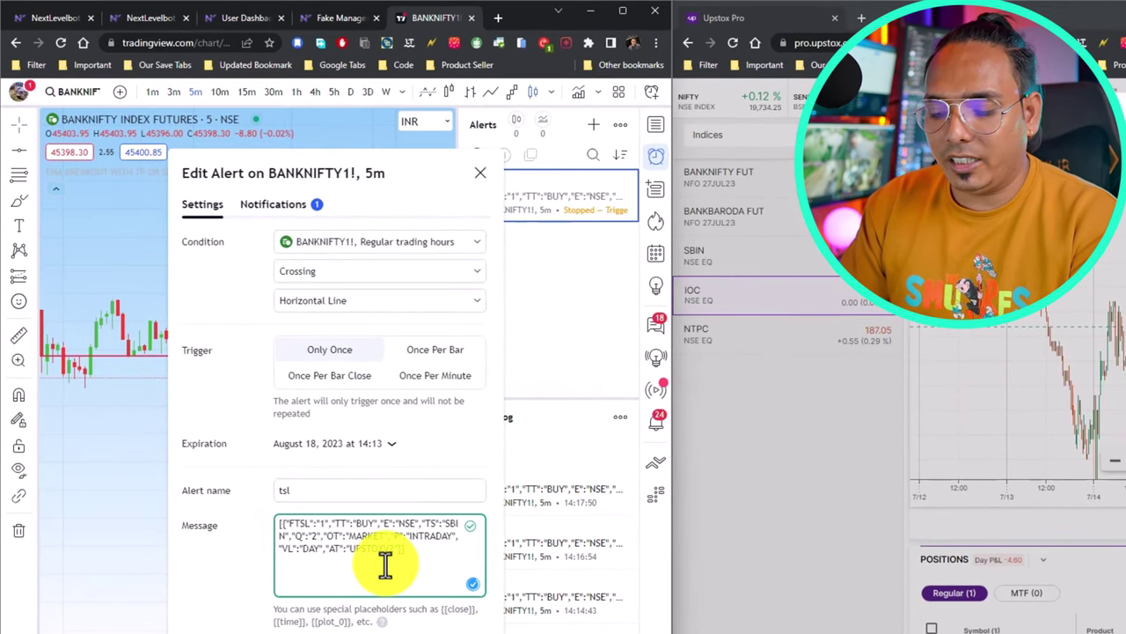
key(BackSpace)
text(1)
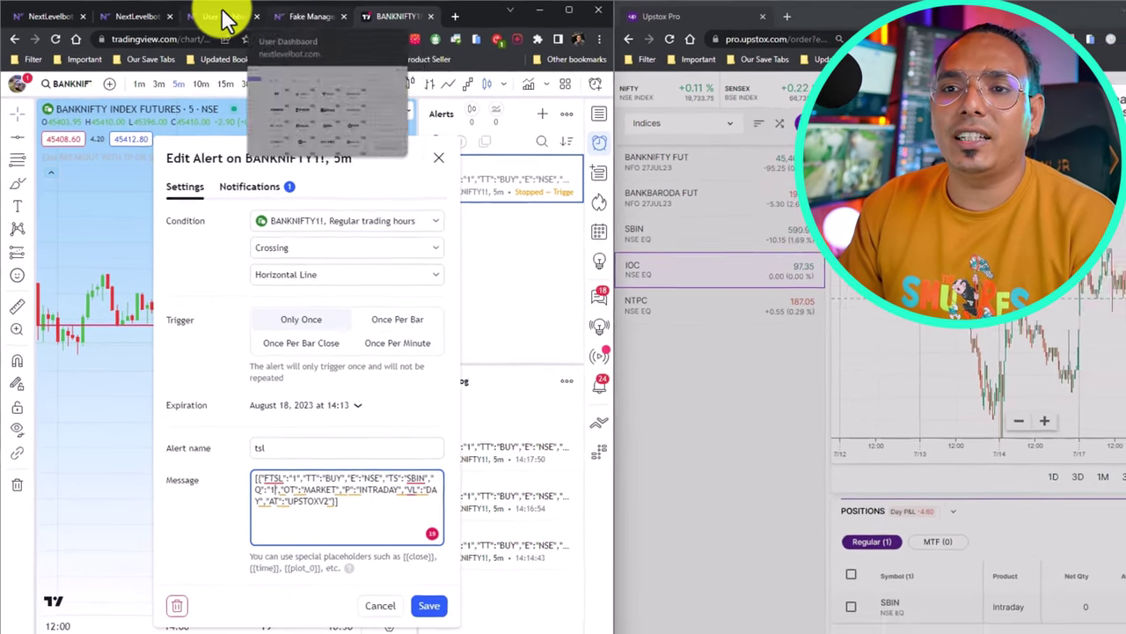
Set Fake TSL to 2 in NextLevelBot's Upstoxv2 syntax generator, then generate and copy the SBIN buy code.
click(227, 20)
click(134, 16)
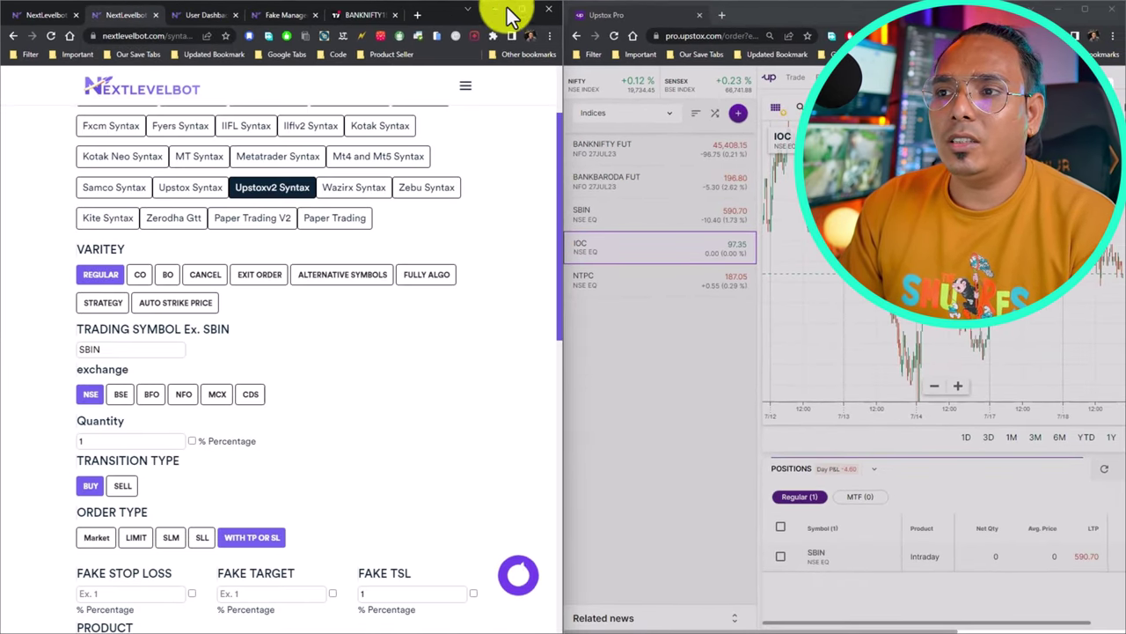
click(517, 14)
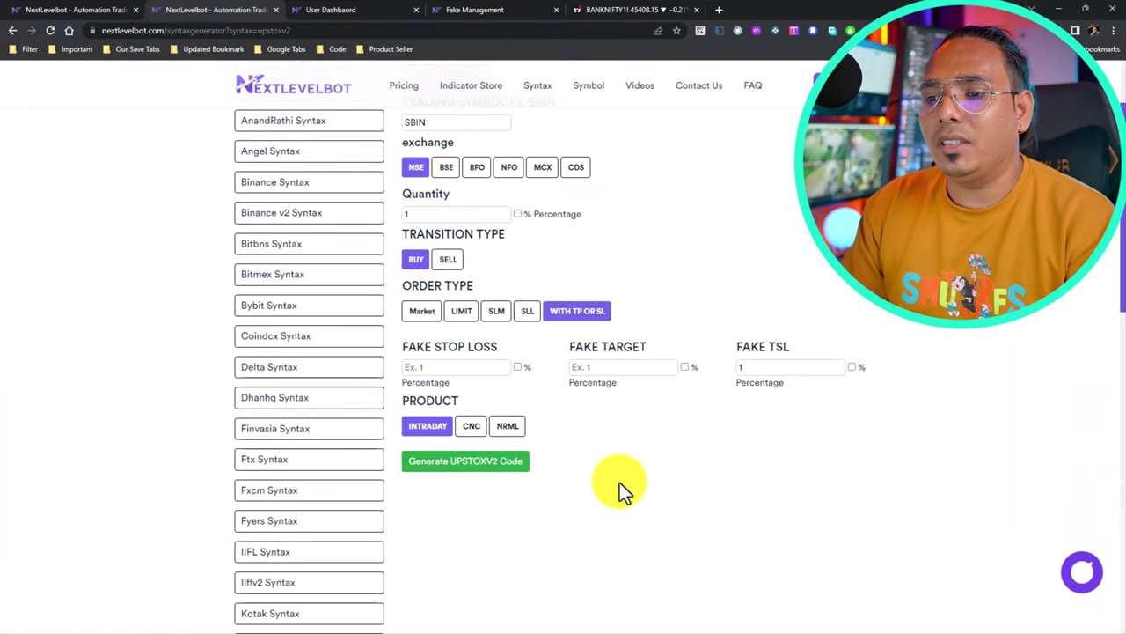
scroll(619, 483, up, 1)
click(754, 425)
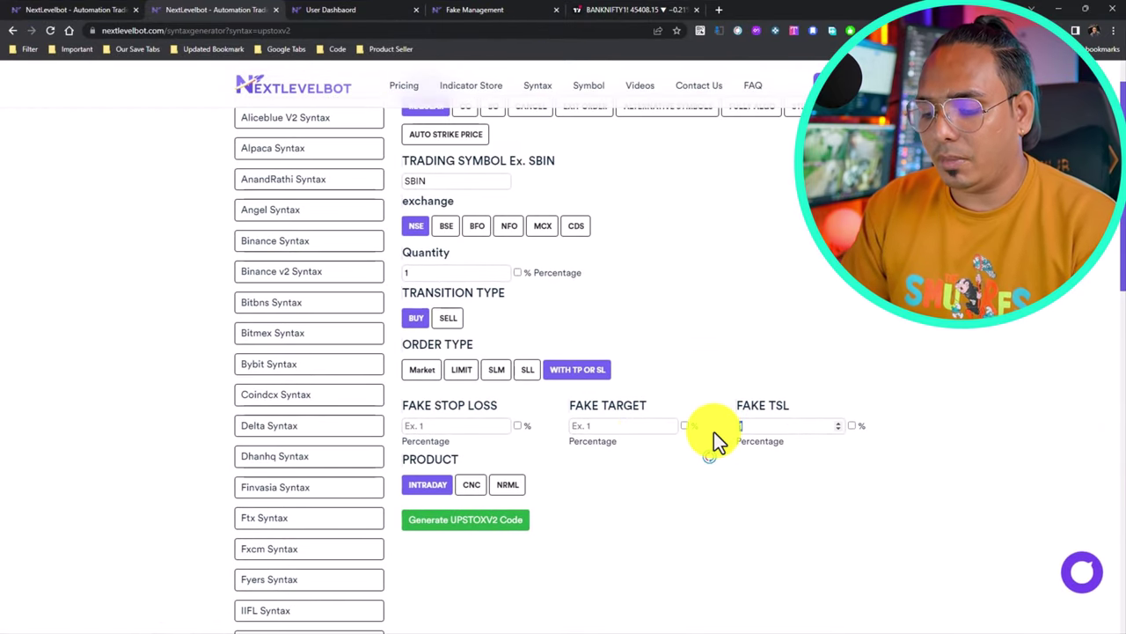
text(2)
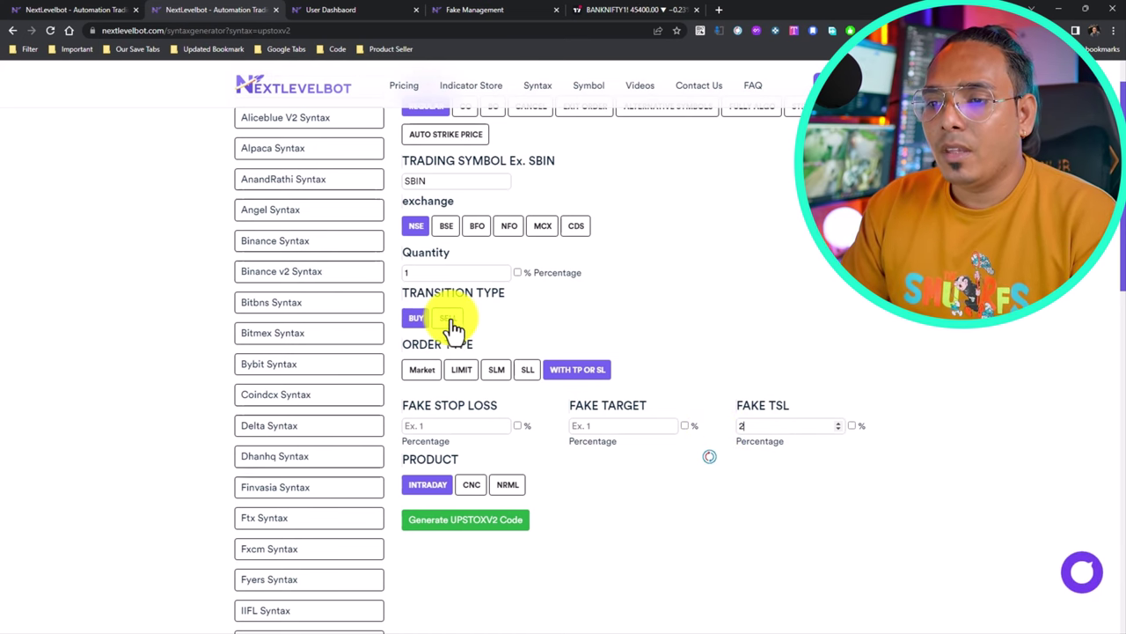
click(480, 519)
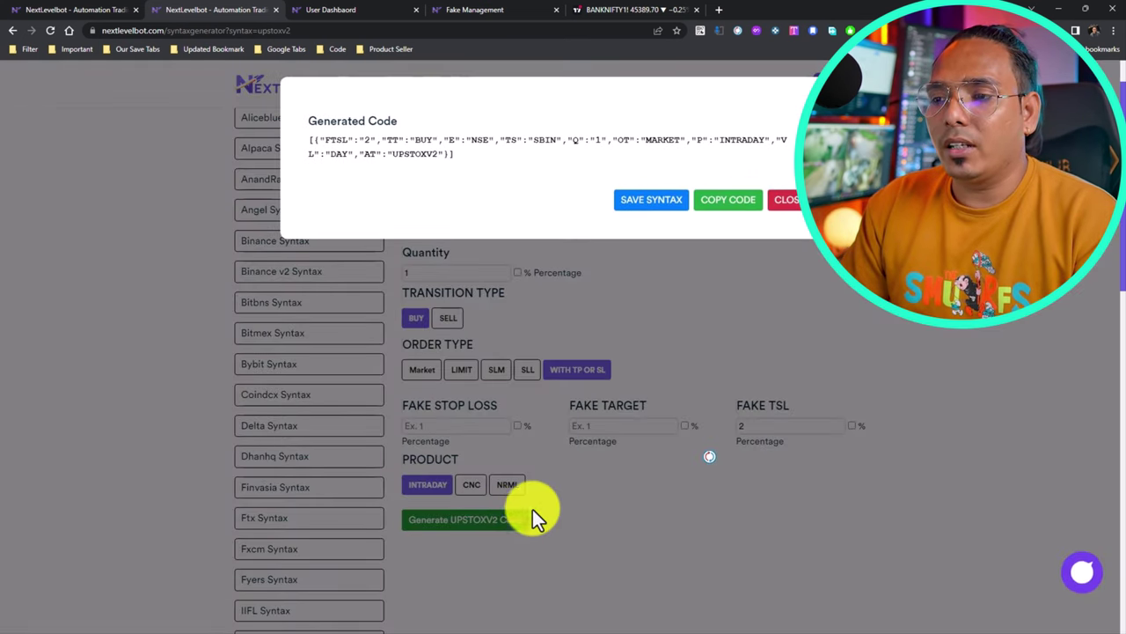
click(737, 208)
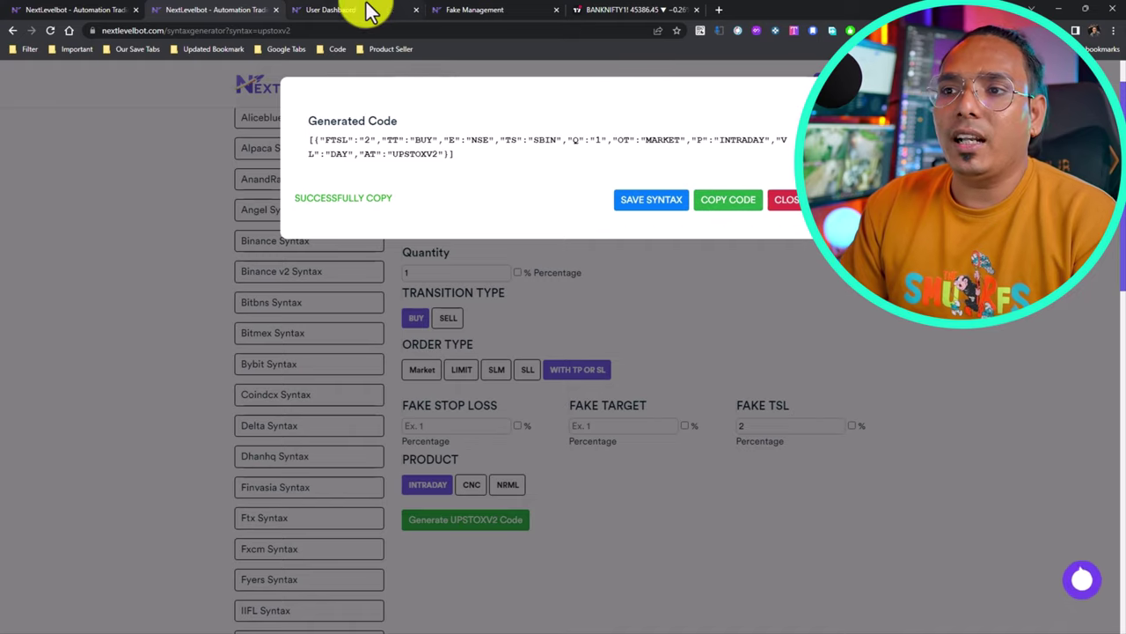
Replace the tsl alert's message in TradingView with the copied FTSL 2 code and save the alert.
click(498, 10)
click(621, 12)
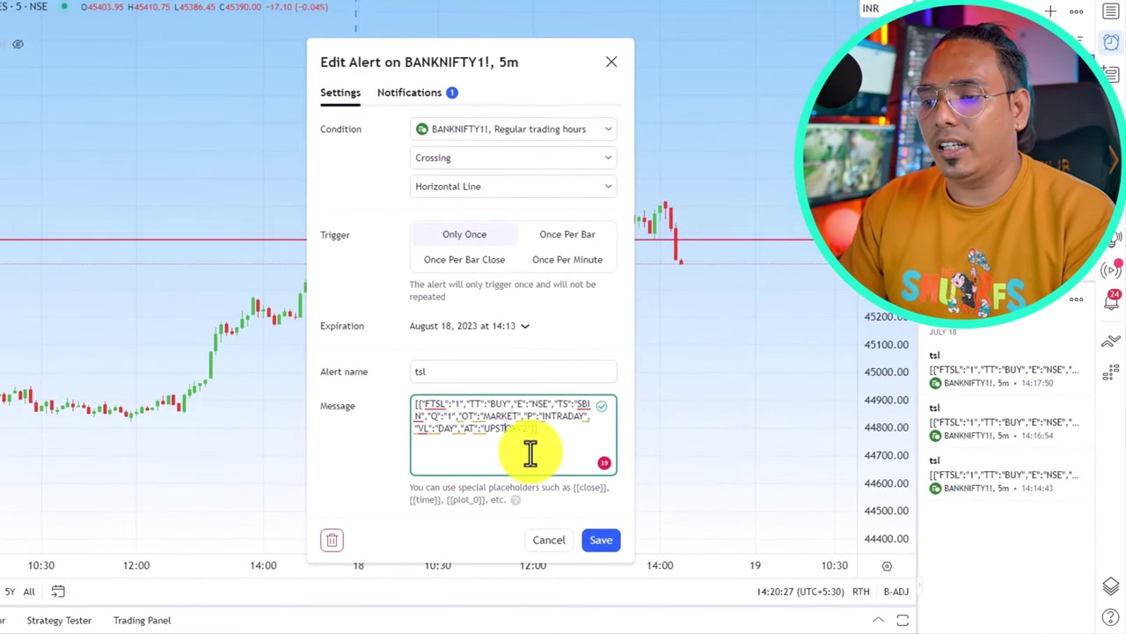
key(ctrl+a)
key(ctrl+v)
click(603, 540)
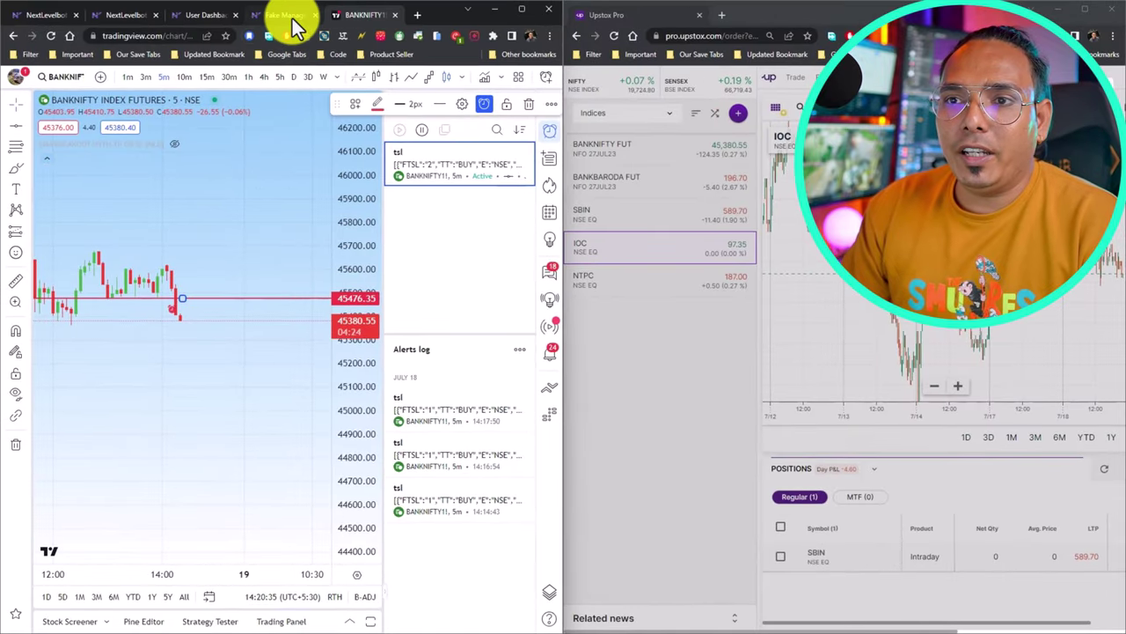
Delete the three exited SBIN cards in Fake Management.
click(290, 26)
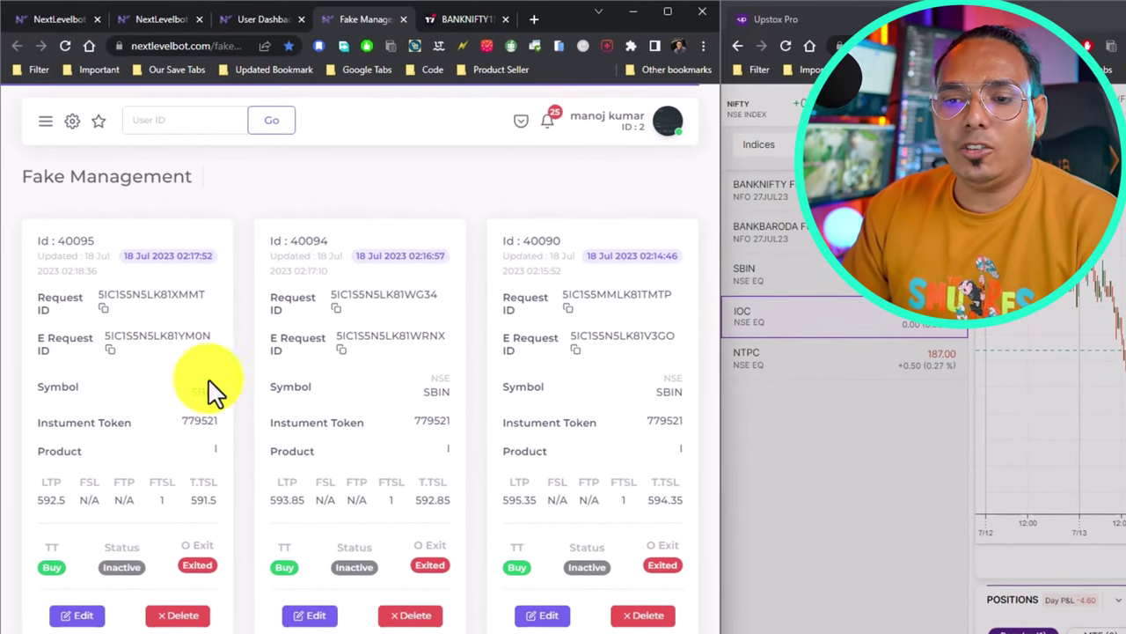
click(211, 569)
click(432, 568)
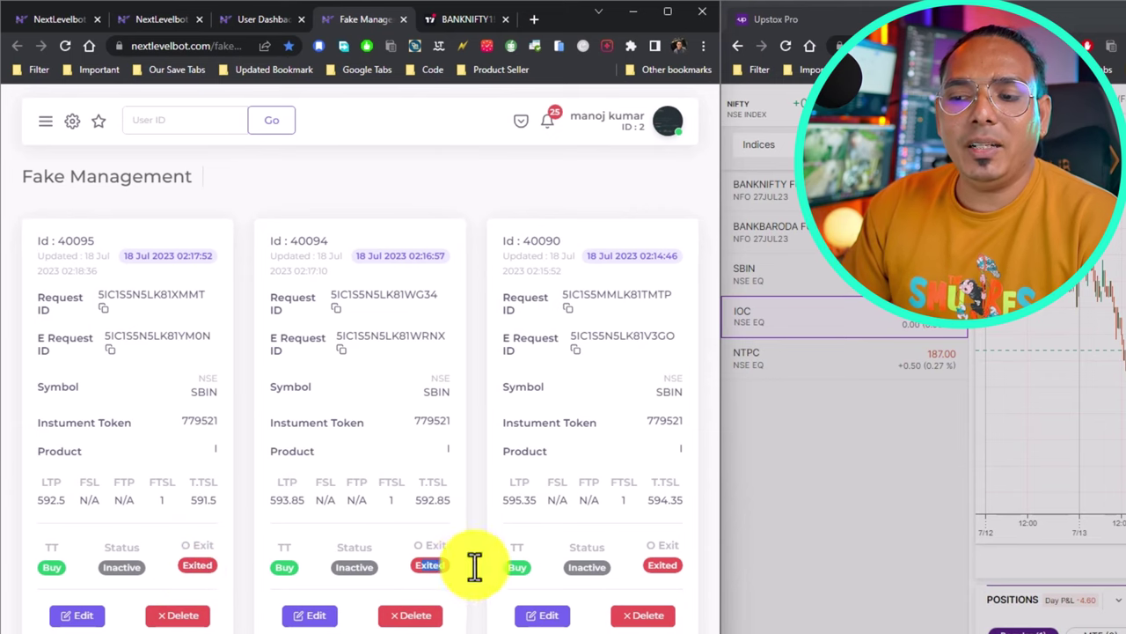
click(662, 567)
click(173, 622)
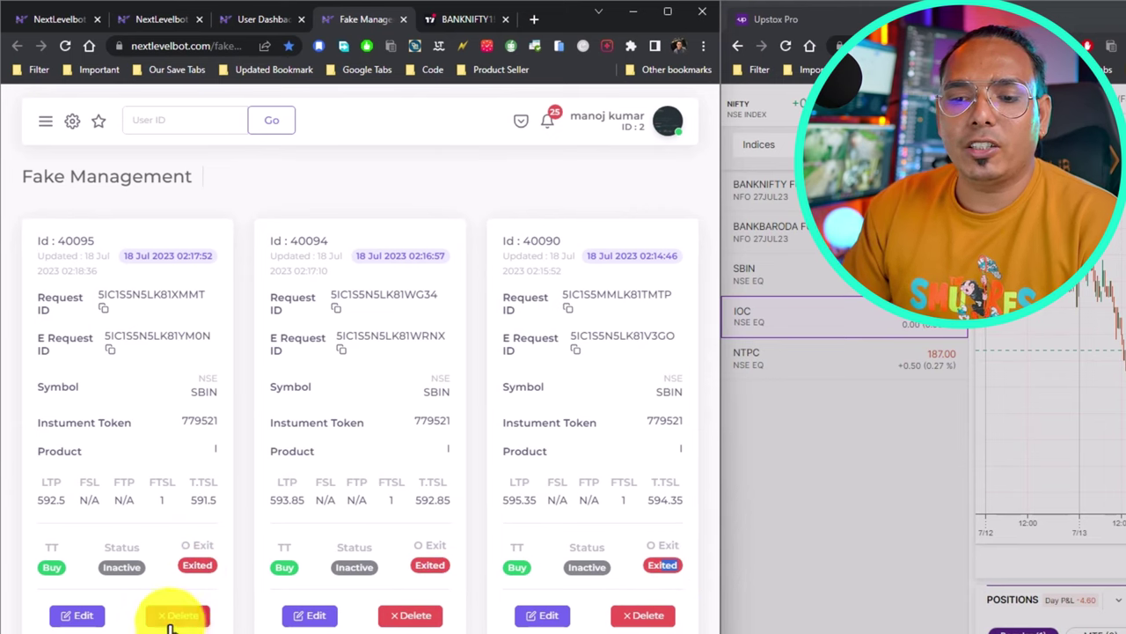
click(179, 616)
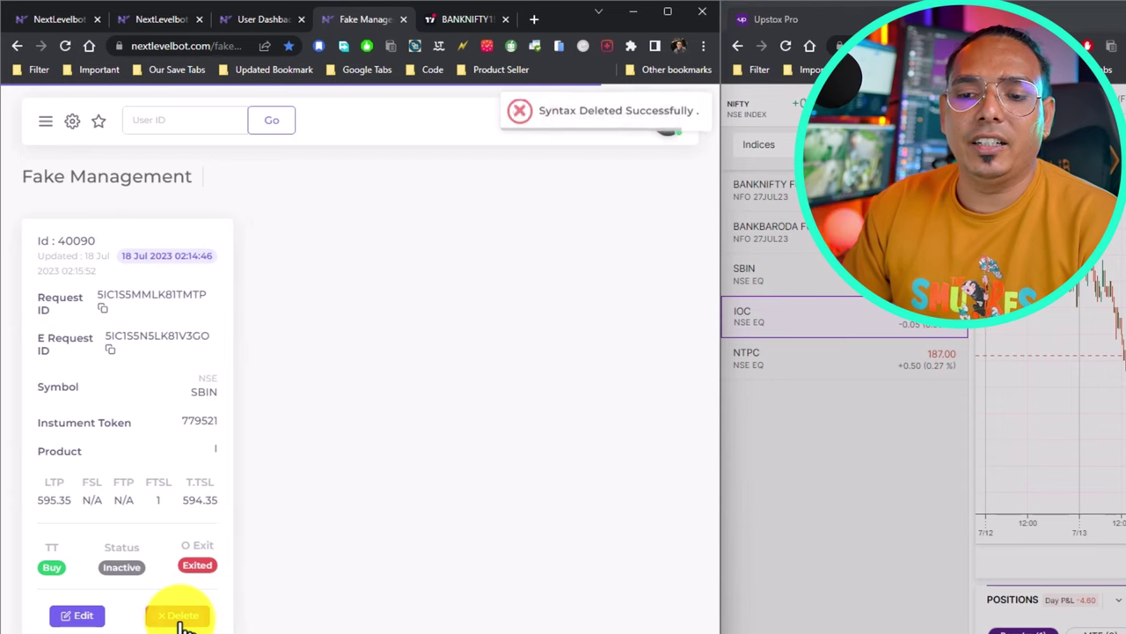
click(185, 612)
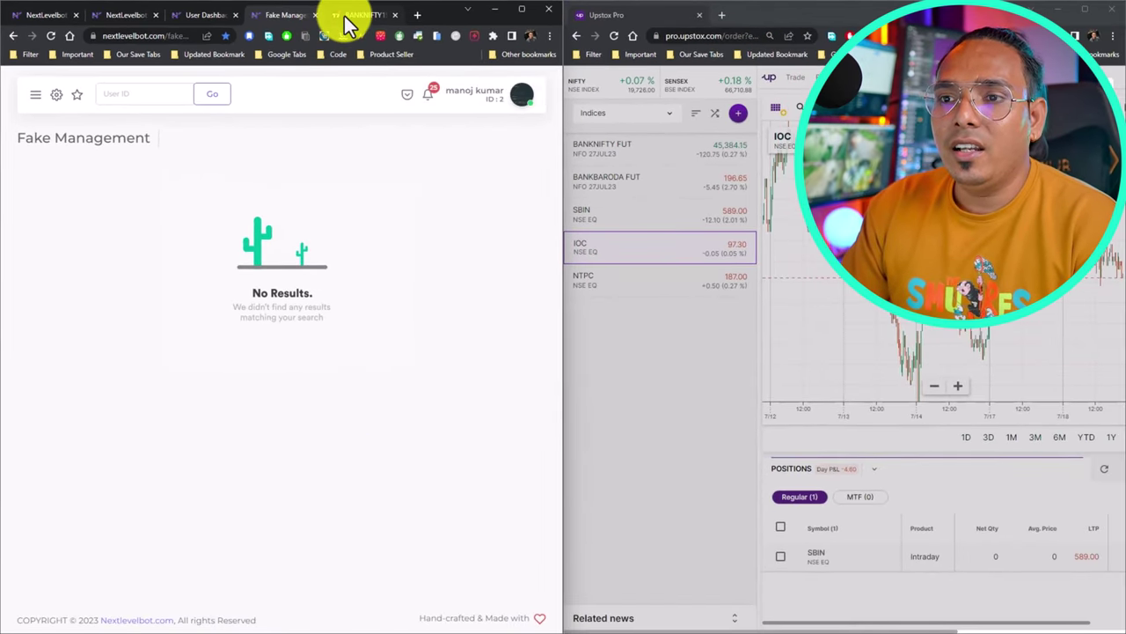
Move the horizontal alert line on the BANKNIFTY chart to the current price to trigger the tsl alert, and load the new order in Fake Management.
click(346, 18)
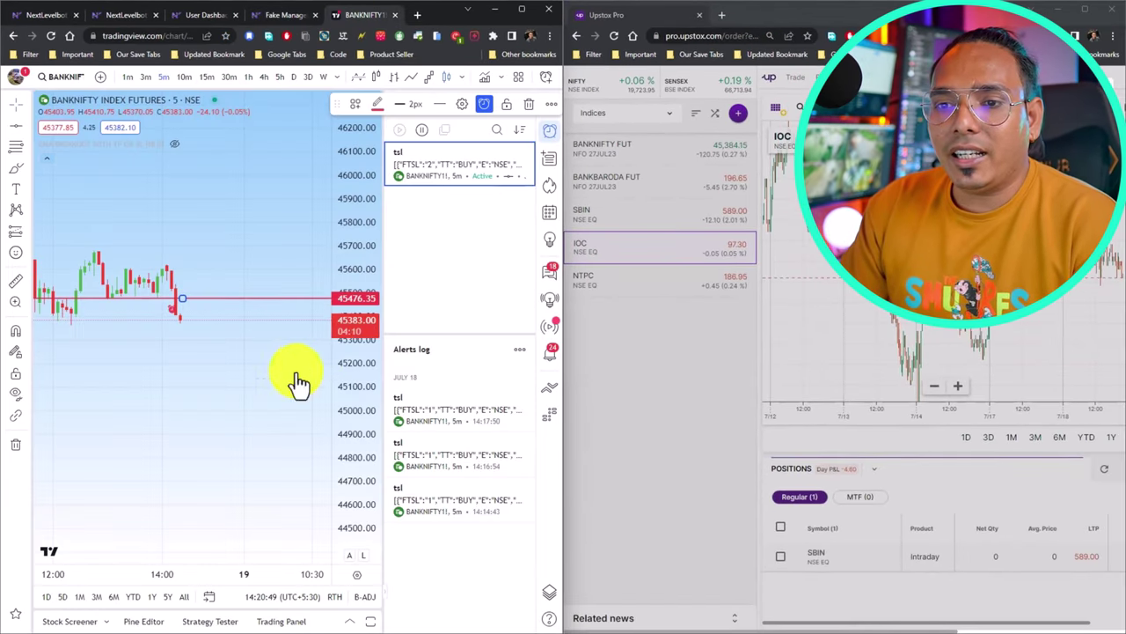
drag(181, 299, 170, 319)
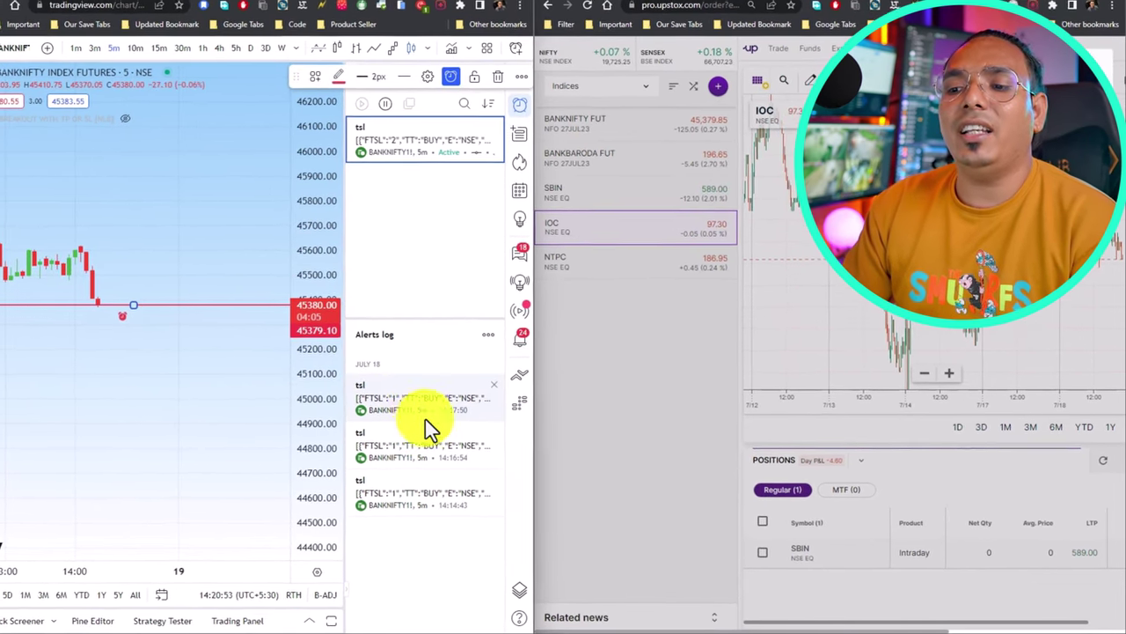
mouse_move(433, 413)
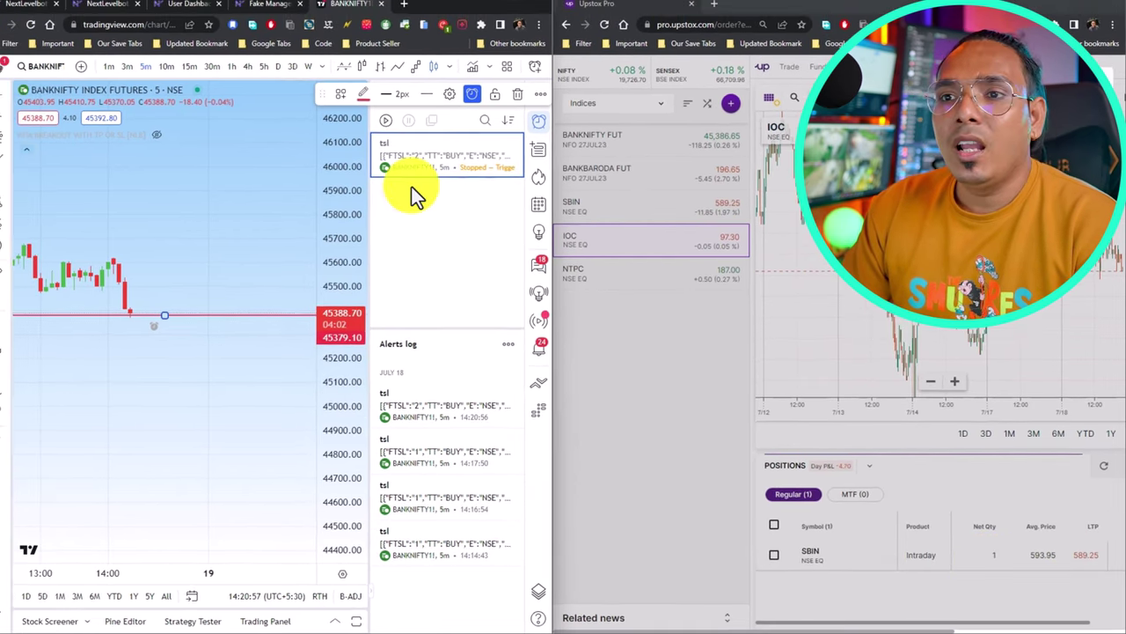
click(271, 5)
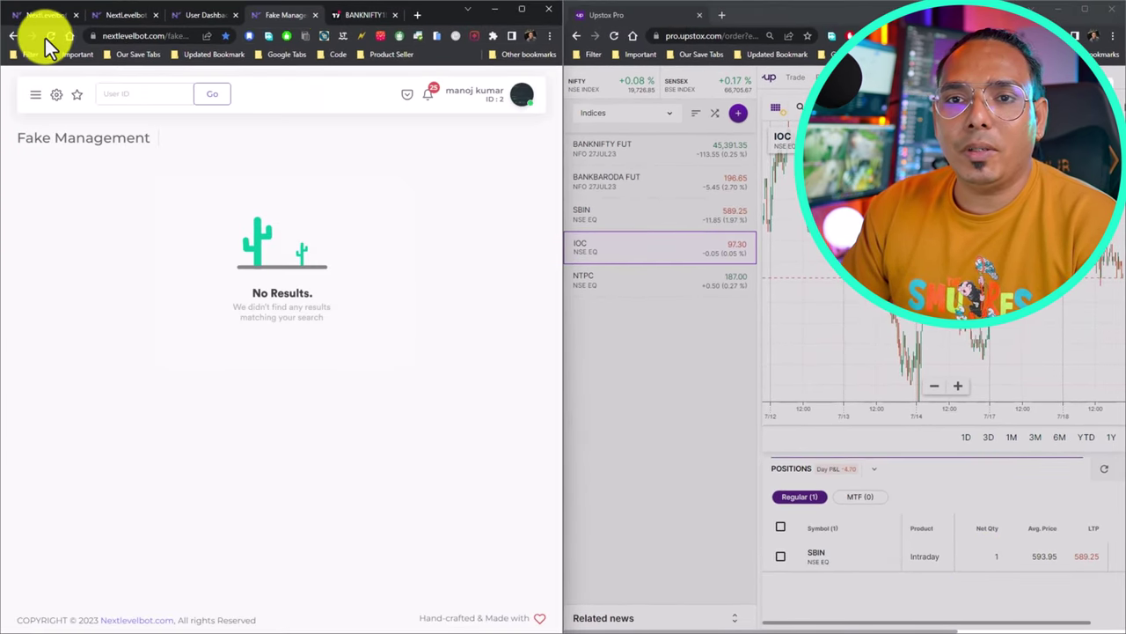
click(48, 37)
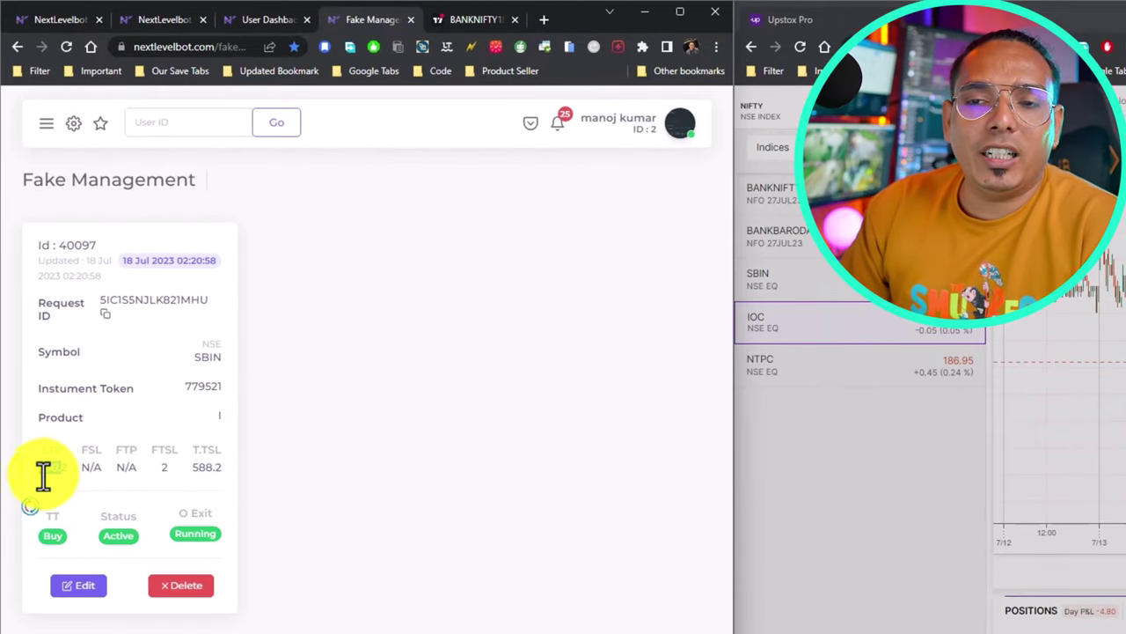
Examine how the LTP, FTSL and T.TSL values relate on the new running SBIN card.
double_click(43, 473)
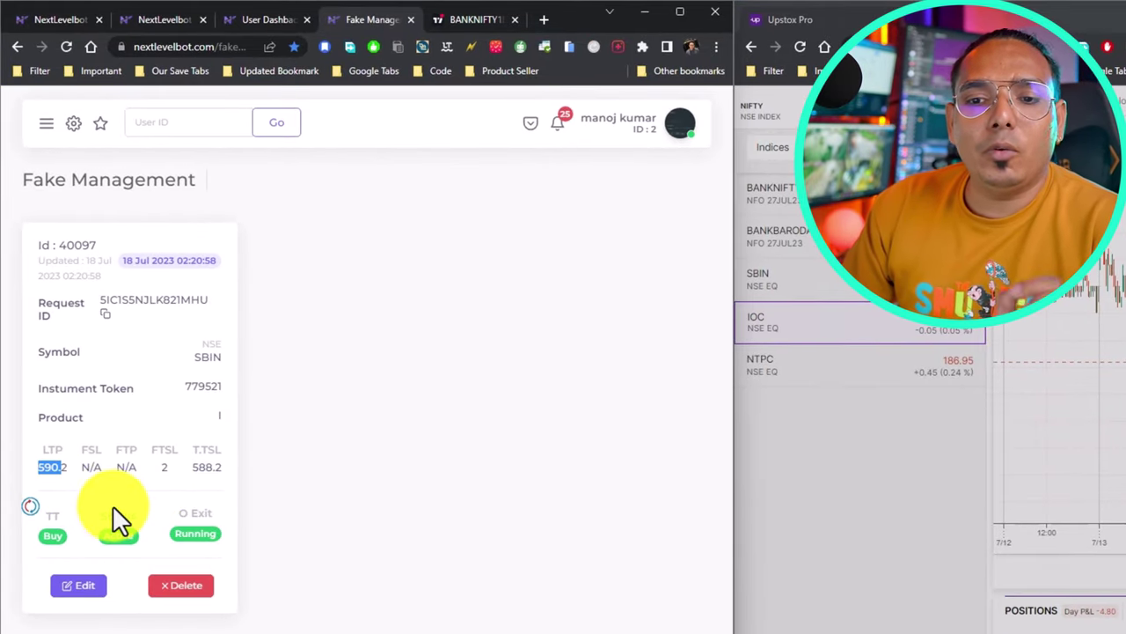
click(161, 470)
double_click(218, 470)
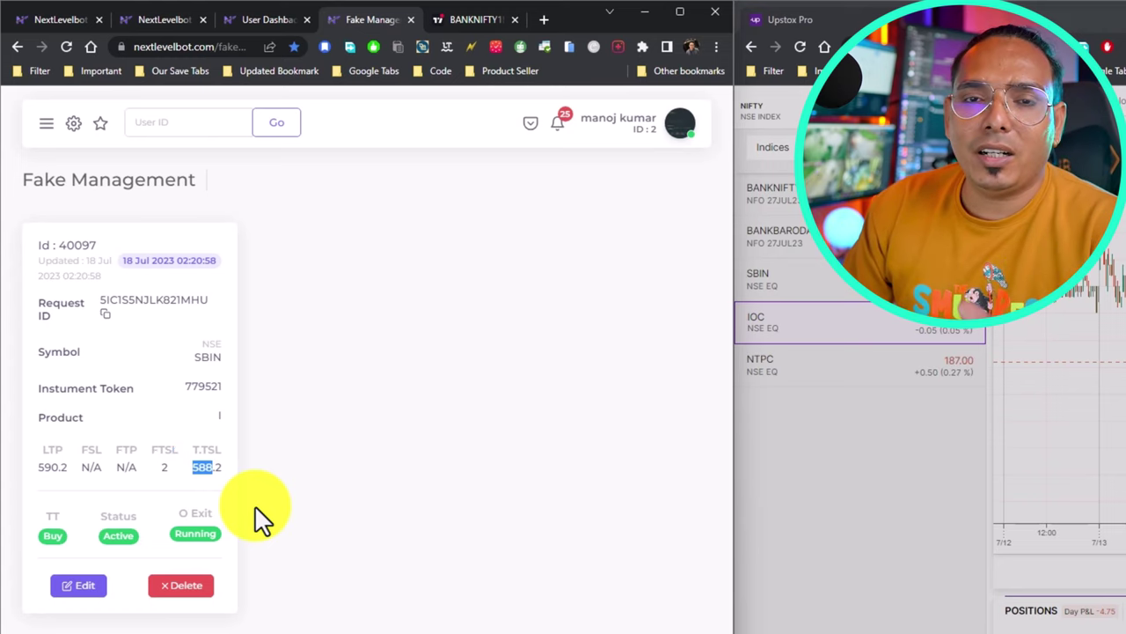
click(209, 469)
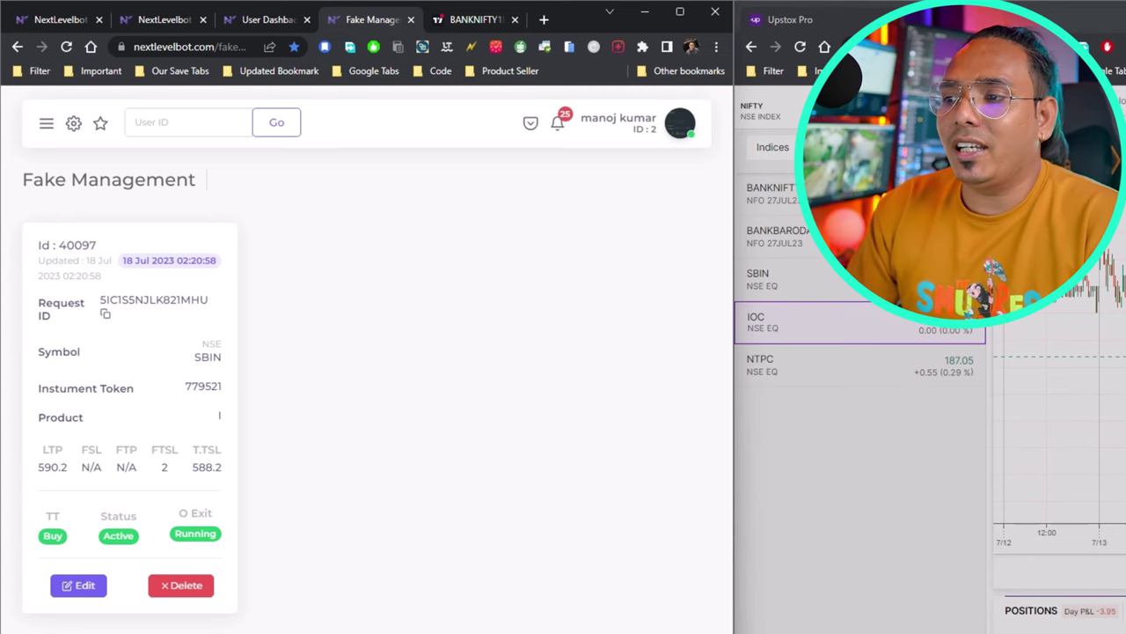
Reload Fake Management and compare the running SBIN card's T.TSL with the live SBIN price in Upstox.
click(66, 49)
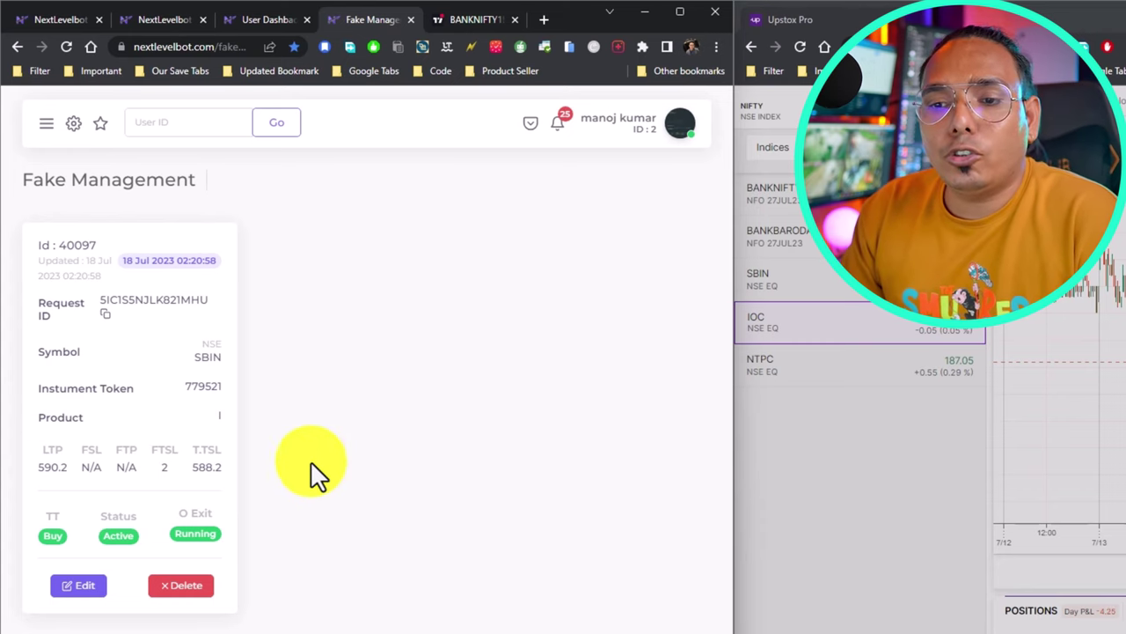
double_click(203, 469)
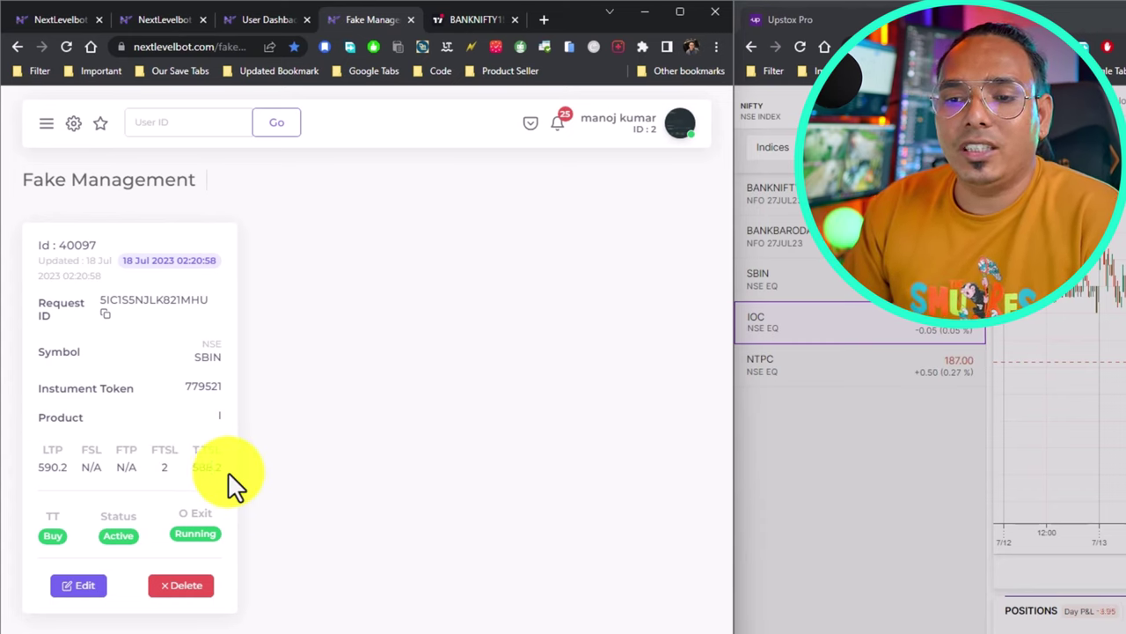
double_click(214, 469)
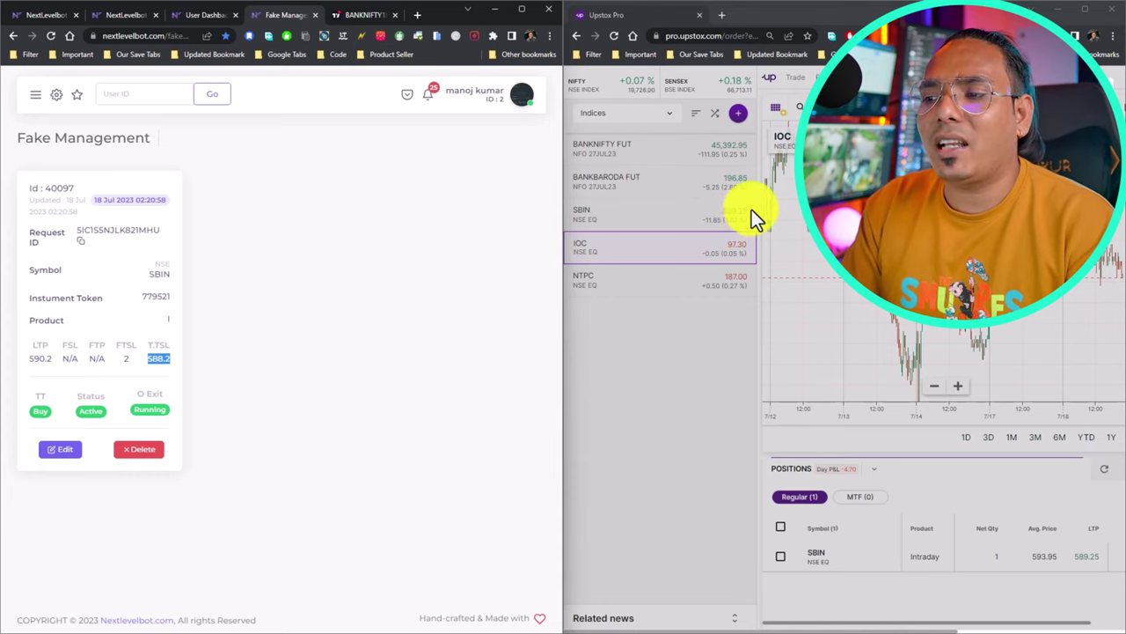
double_click(156, 358)
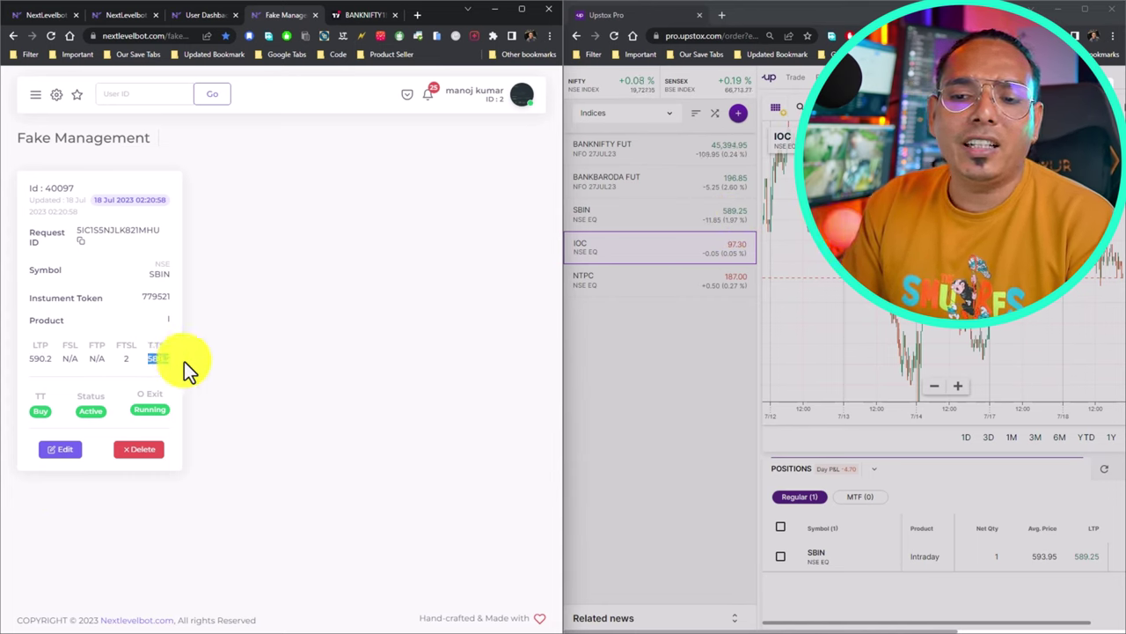
click(68, 107)
double_click(171, 358)
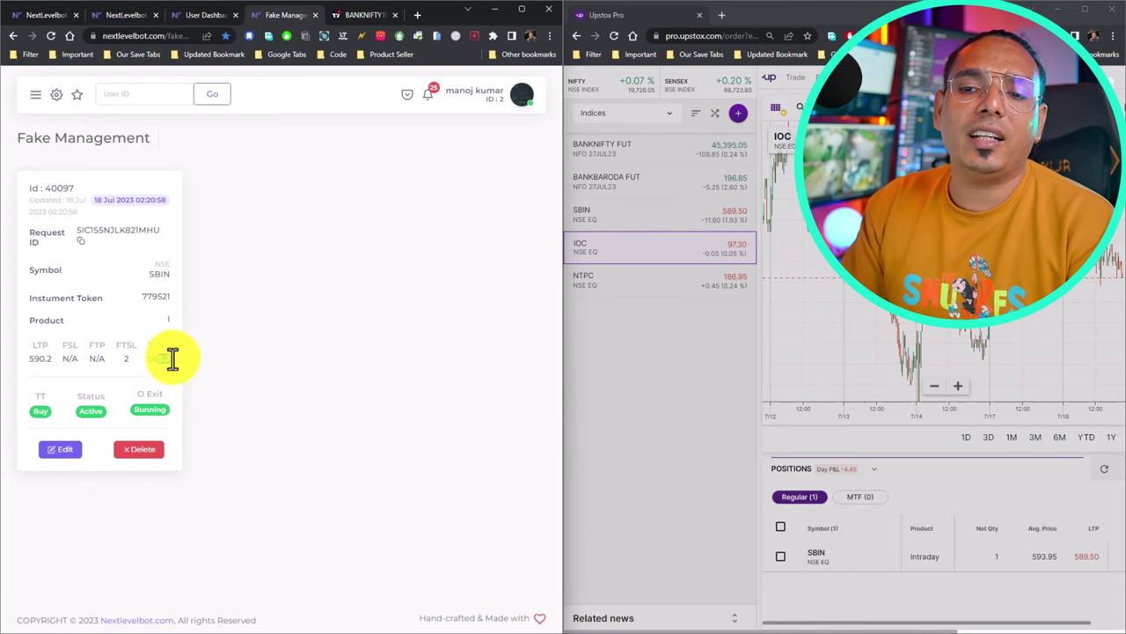
click(51, 35)
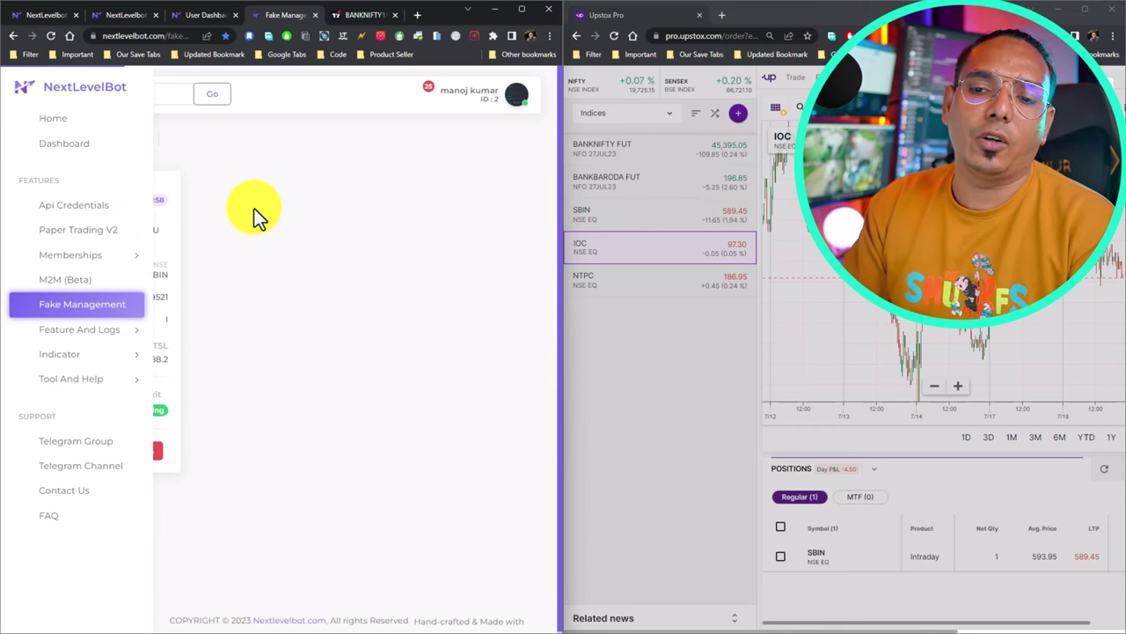